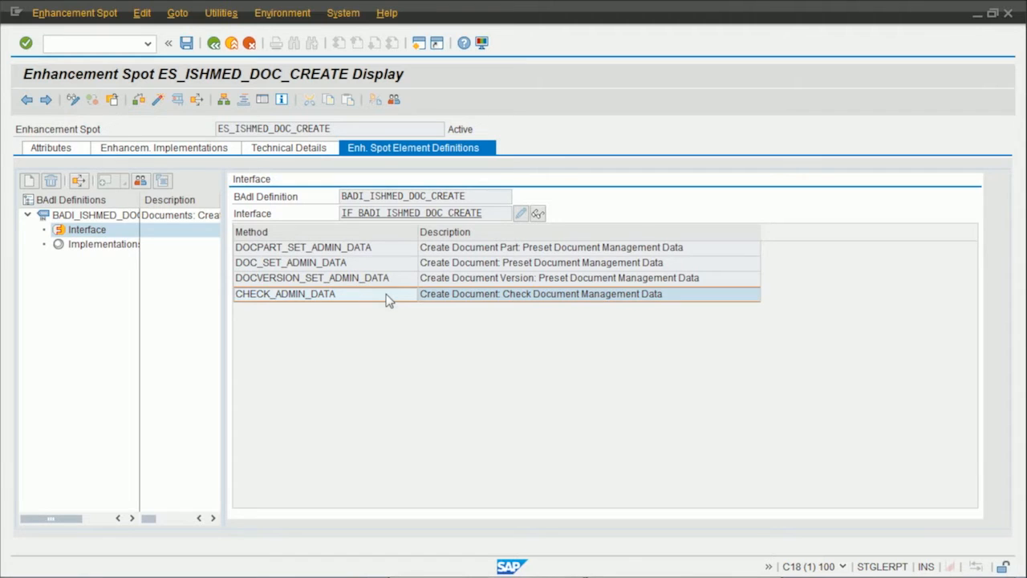
Examine the parameters of the CHECK_ADMIN_DATA method and the RN2DOCADMIN_CREATE type in interface IF_BADI_ISHMED_DOC_CREATE.
double_click(388, 300)
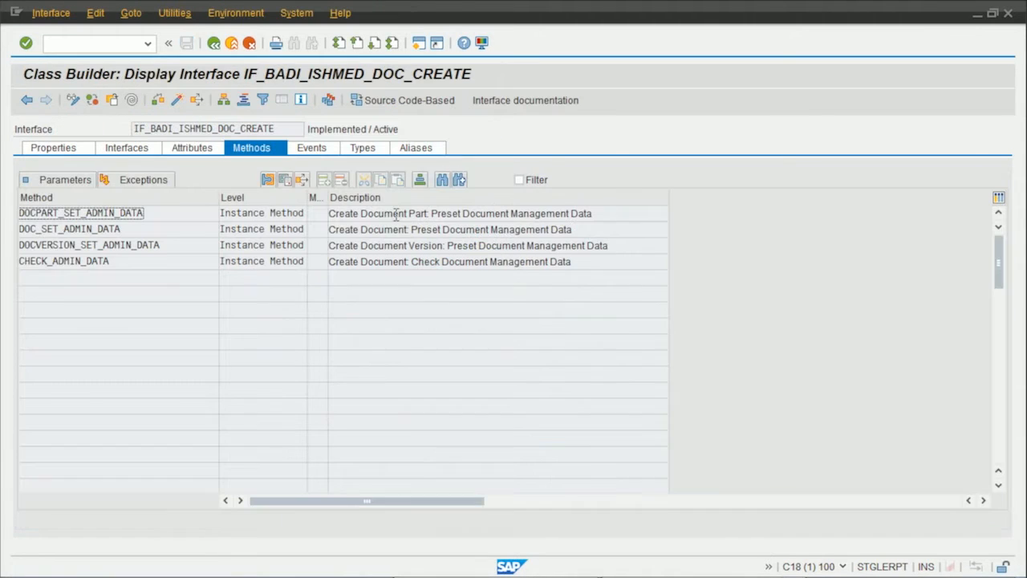
click(65, 179)
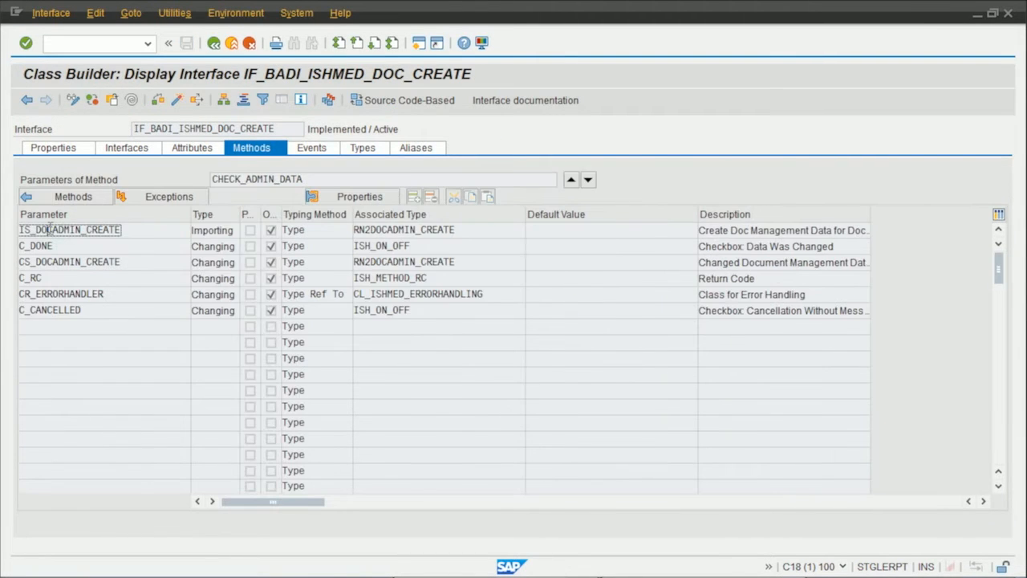
double_click(449, 232)
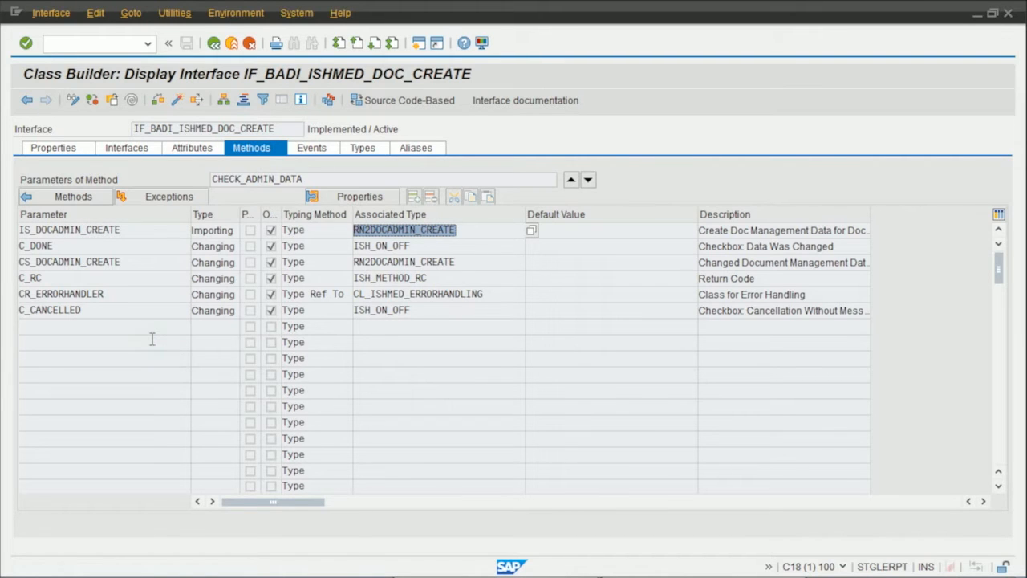
double_click(139, 263)
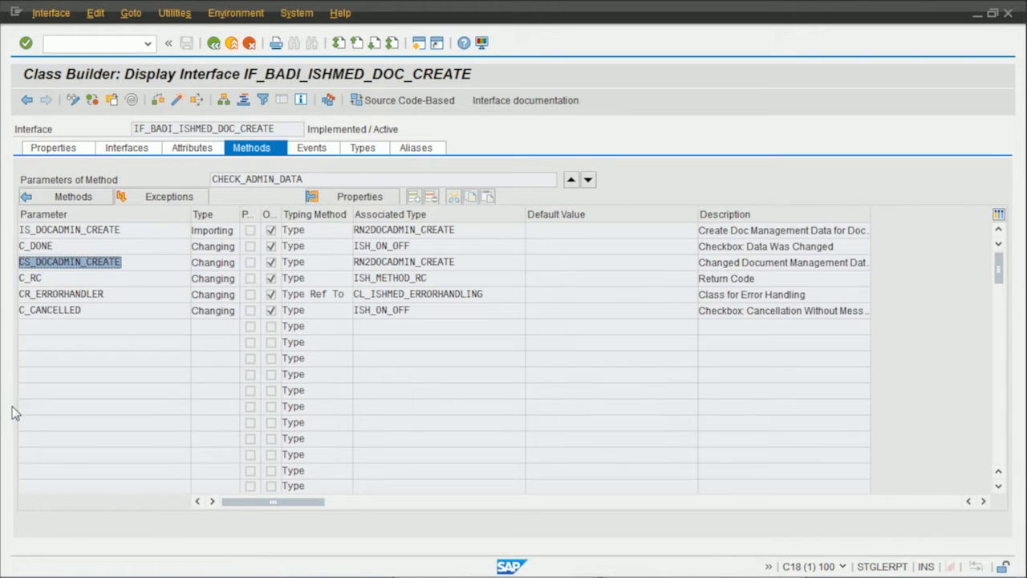
double_click(121, 295)
double_click(44, 278)
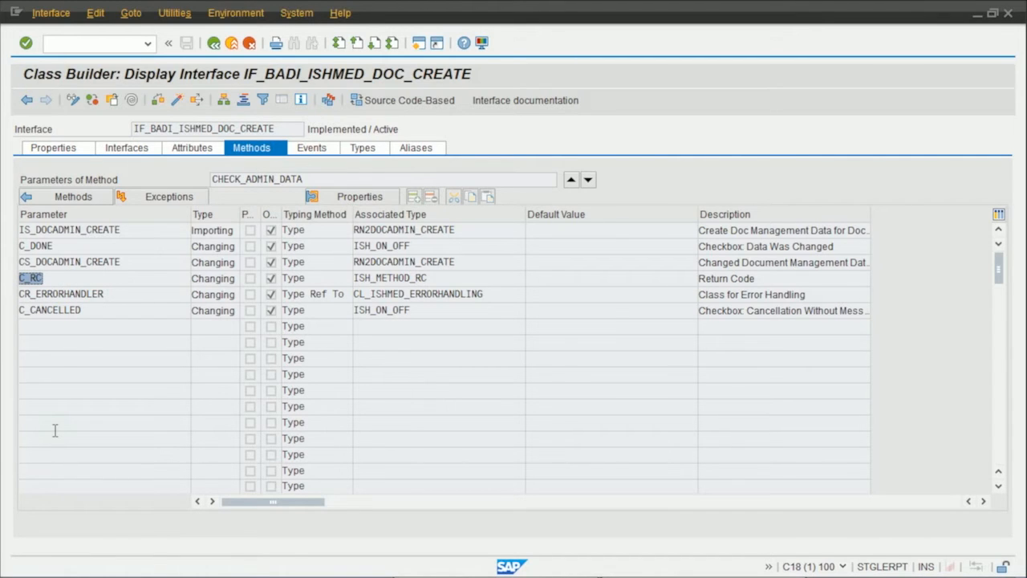
double_click(501, 229)
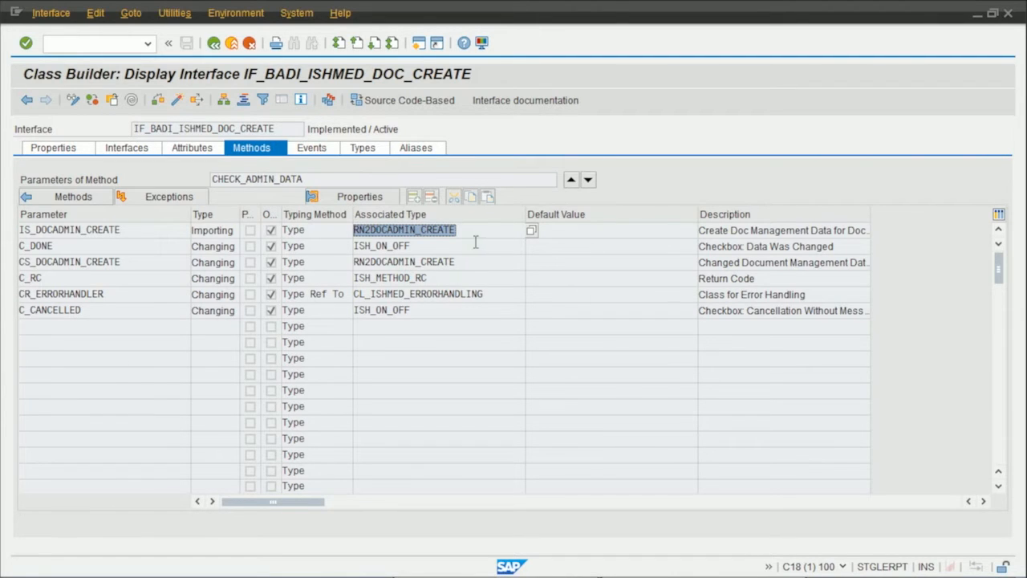
Leave the Class Builder and enhancement spot display and open the Business Rule Framework plus workbench.
click(232, 44)
click(232, 43)
double_click(118, 139)
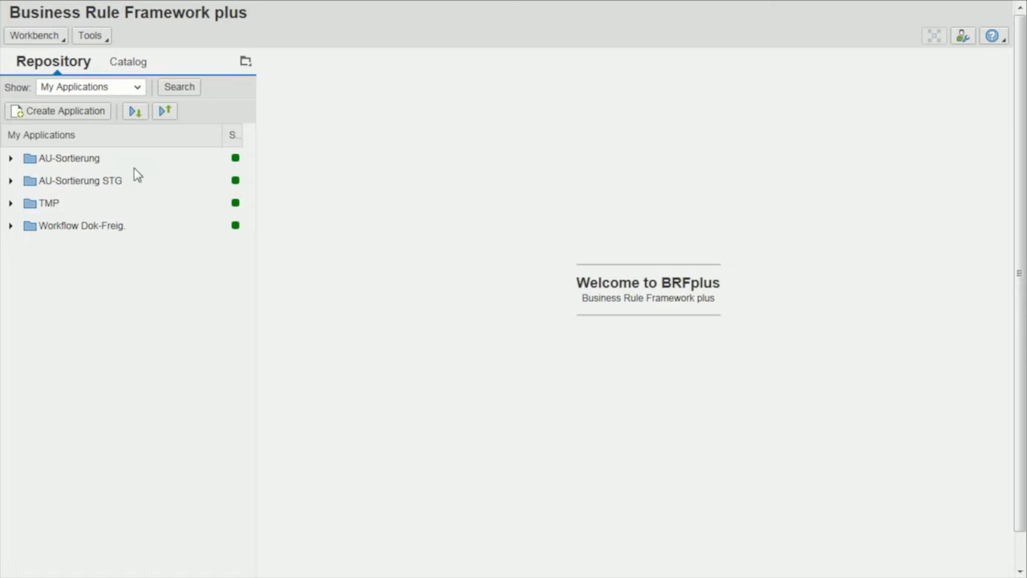
Start a new application named zsg_brf_ishmed_doc_admin_check with short text "Check Doc Admin Data" and storage type Customizing.
click(75, 112)
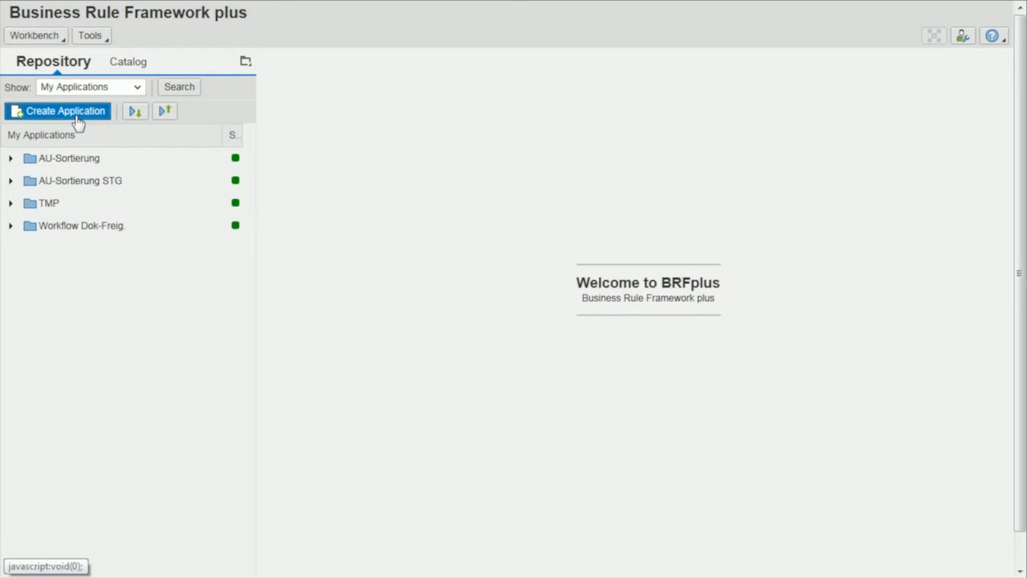
text(ZSG)
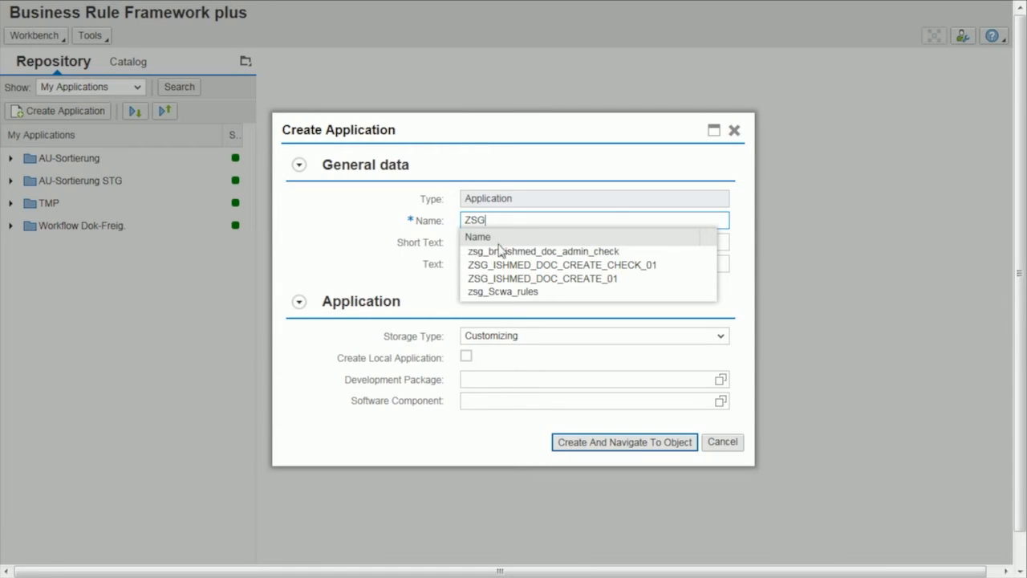
click(498, 251)
click(496, 244)
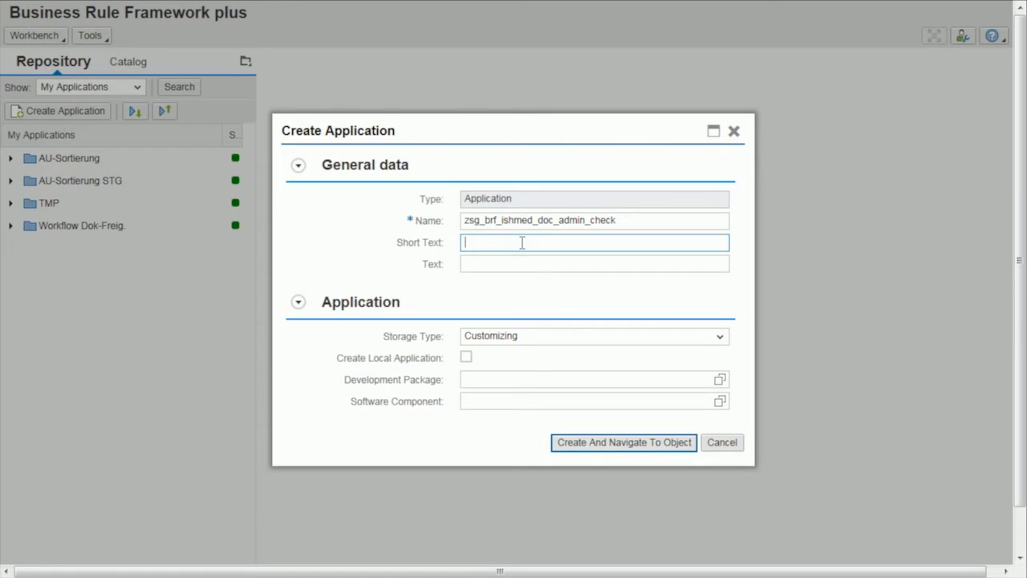
text(Che)
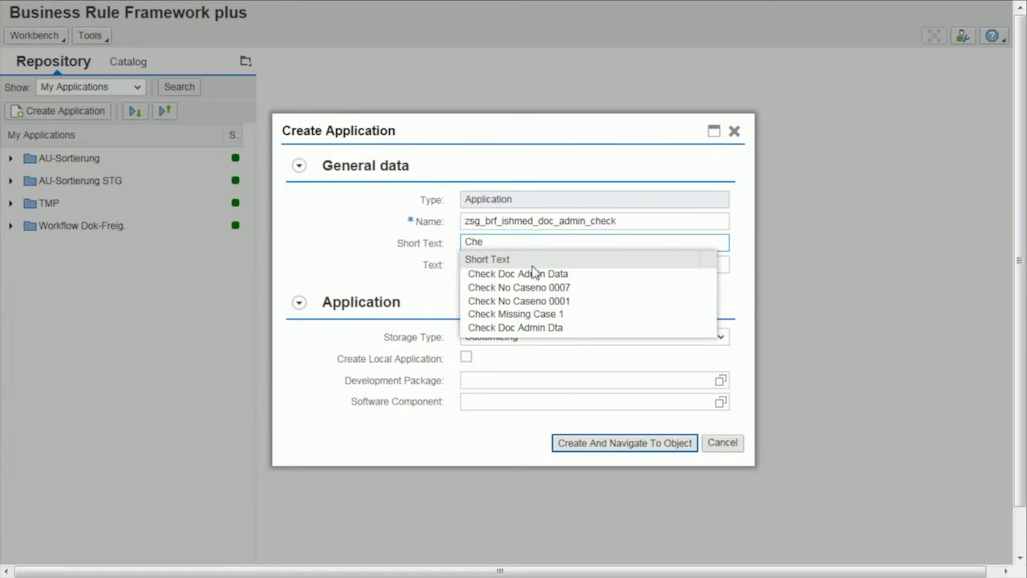
click(558, 275)
click(559, 337)
click(559, 339)
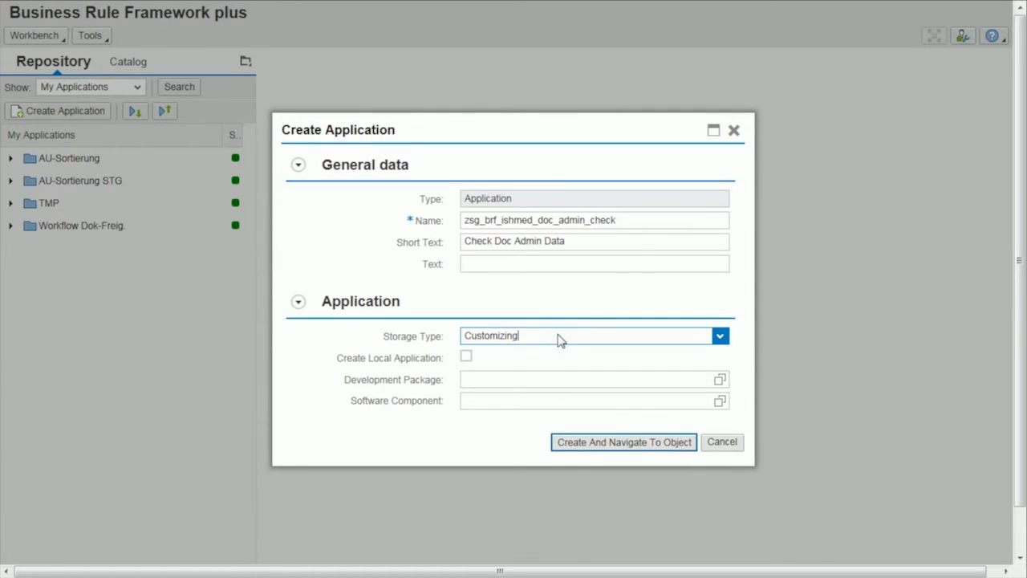
Assign development package ZSG_BRF and software component HOME, and create the application.
click(494, 377)
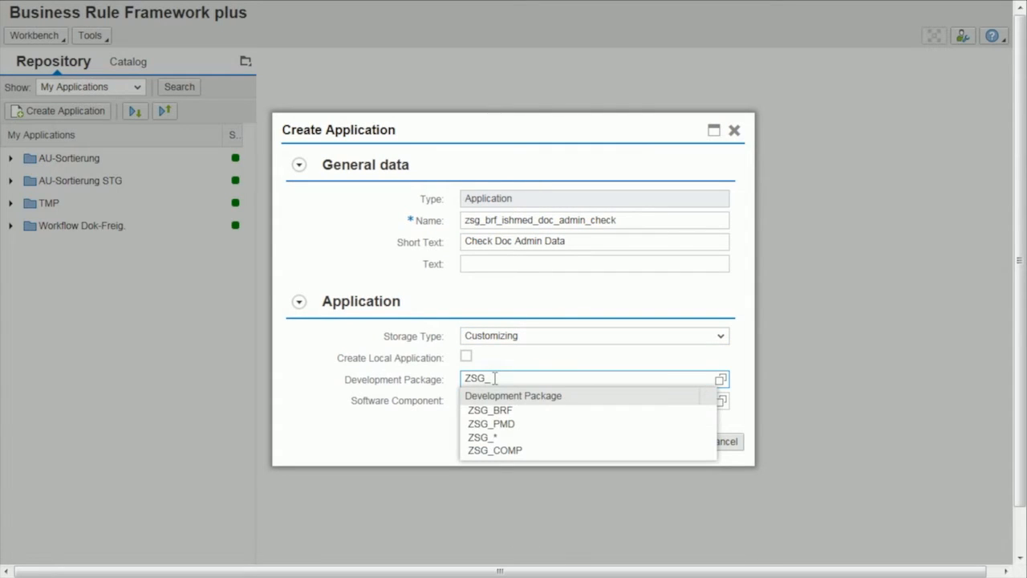
text(BRF)
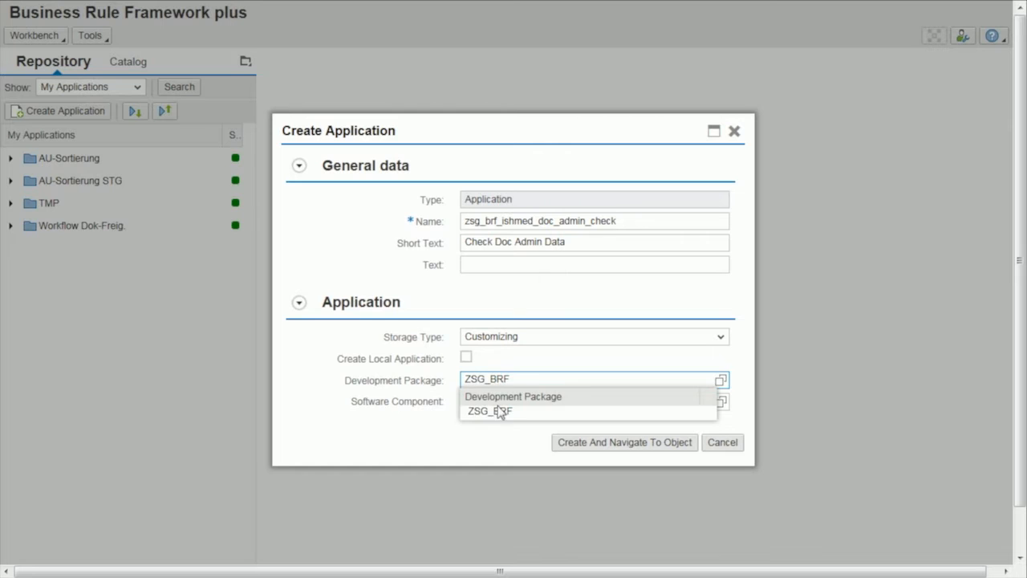
click(493, 409)
click(513, 405)
text(HOME)
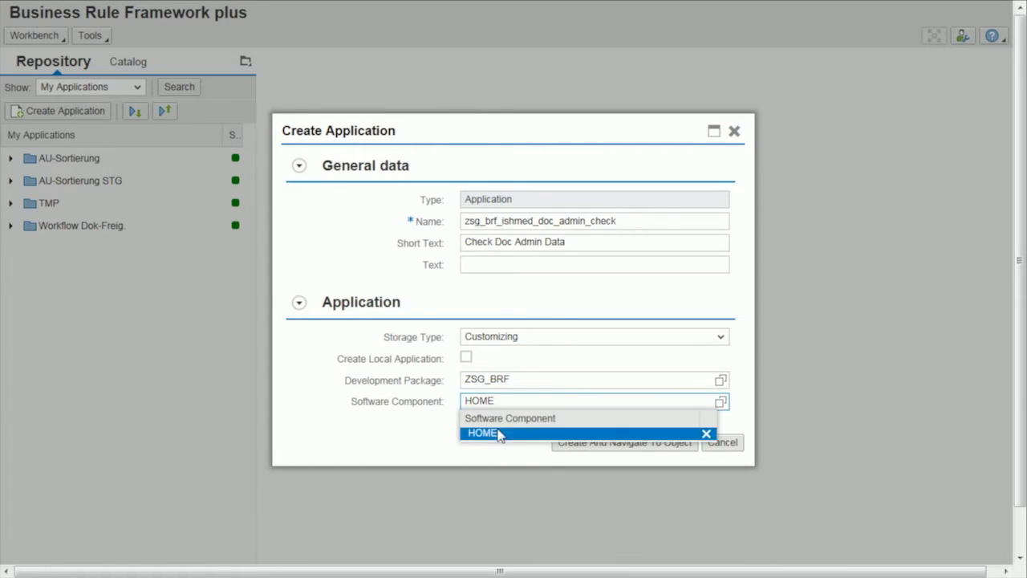
click(498, 434)
click(580, 447)
click(557, 340)
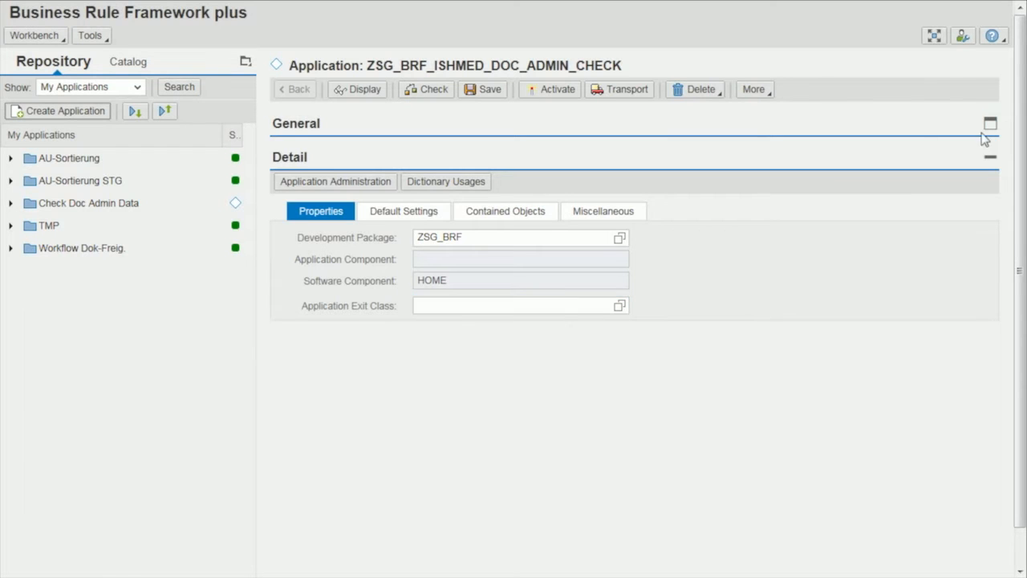
Document the application as "Used in an implementation of ES_ISHMED_DOCUMENT_CREATE to check the validity of the document administration data." and save it.
click(990, 126)
click(438, 154)
click(523, 252)
text(Used in an implementation of ES_ISHMED_DOCUMENT_CREATE to check the validity of the document administration data.)
click(486, 90)
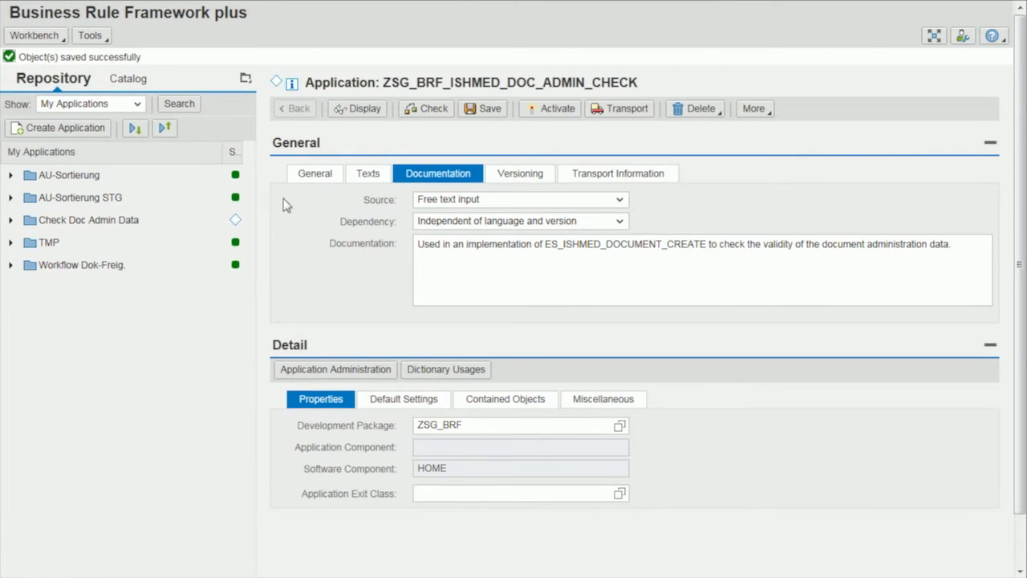
Add the Check Doc Admin Data application to the favorites and switch the repository view to Favorites.
right_click(87, 220)
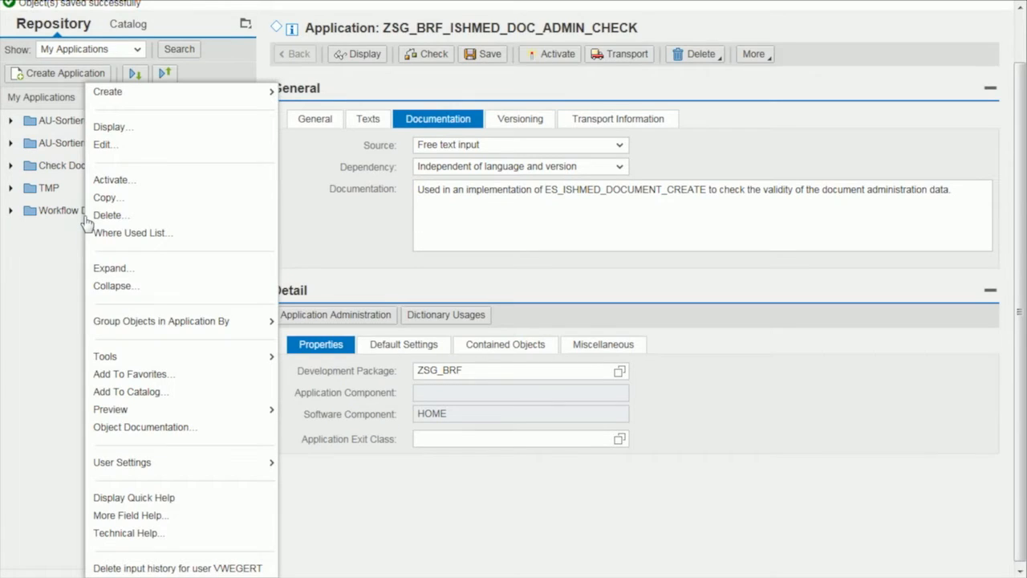
click(135, 374)
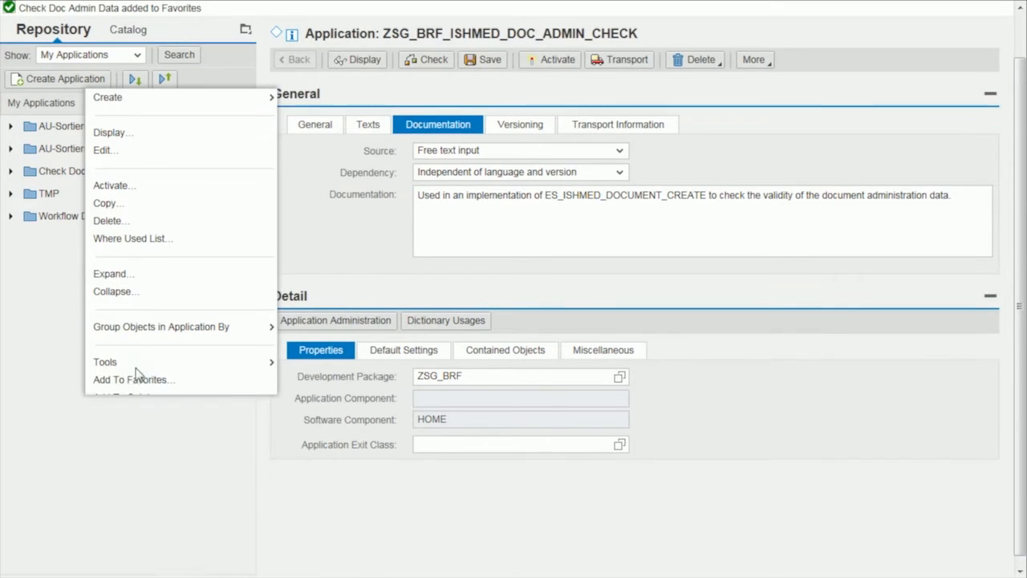
click(137, 56)
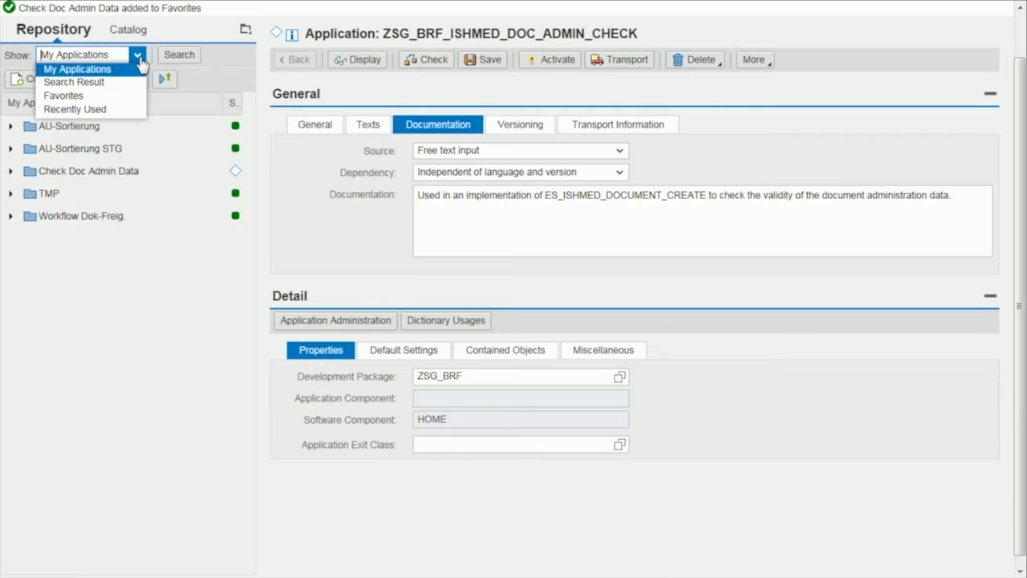
click(88, 94)
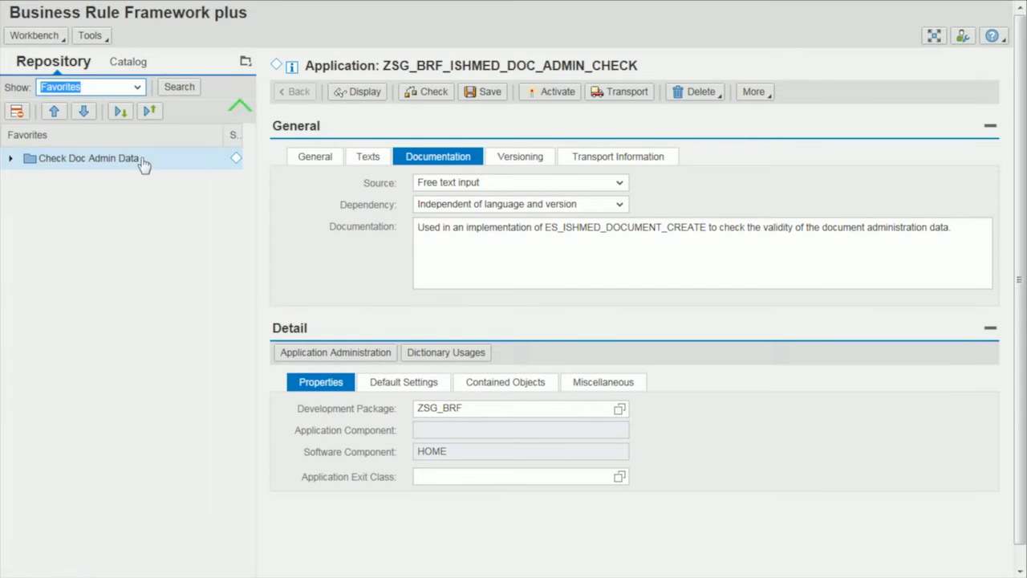
Create a function named CHECK_ADMIN_DATA with short text "Check Doc Admin Data" in the application and open it.
right_click(41, 161)
mouse_move(145, 46)
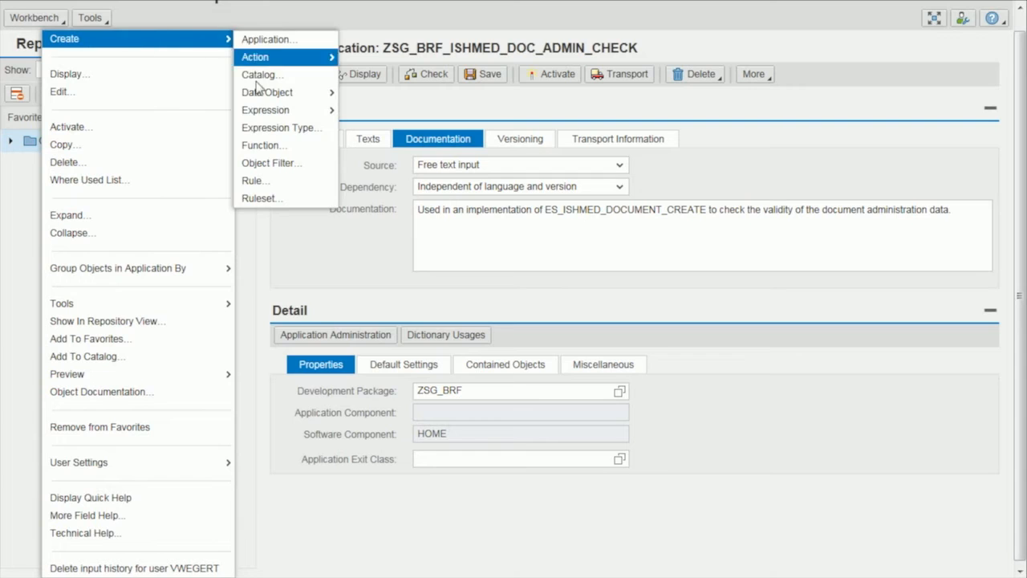
click(264, 145)
text(CHECK)
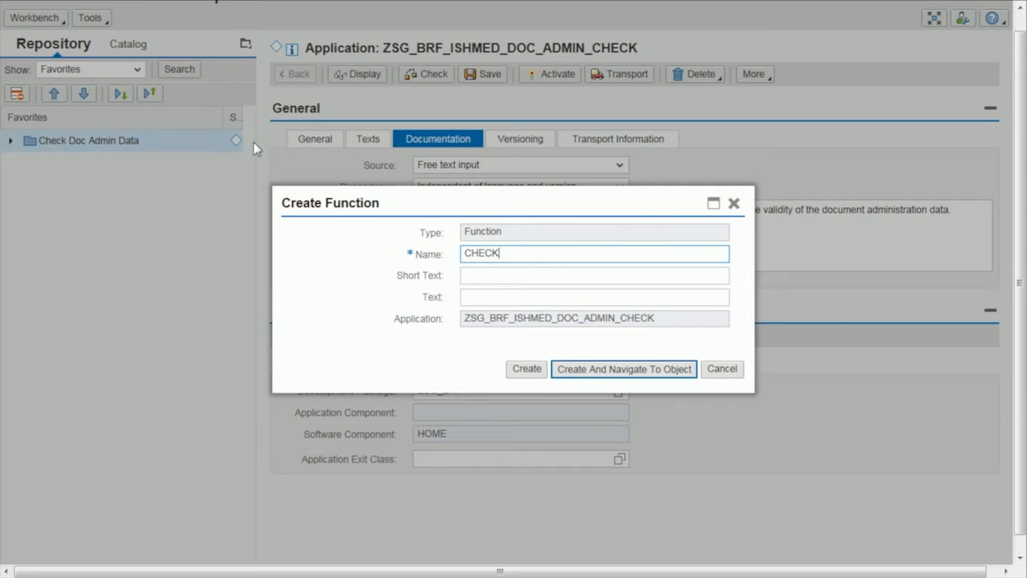
click(517, 285)
click(591, 275)
text(Check Doc Admin Data)
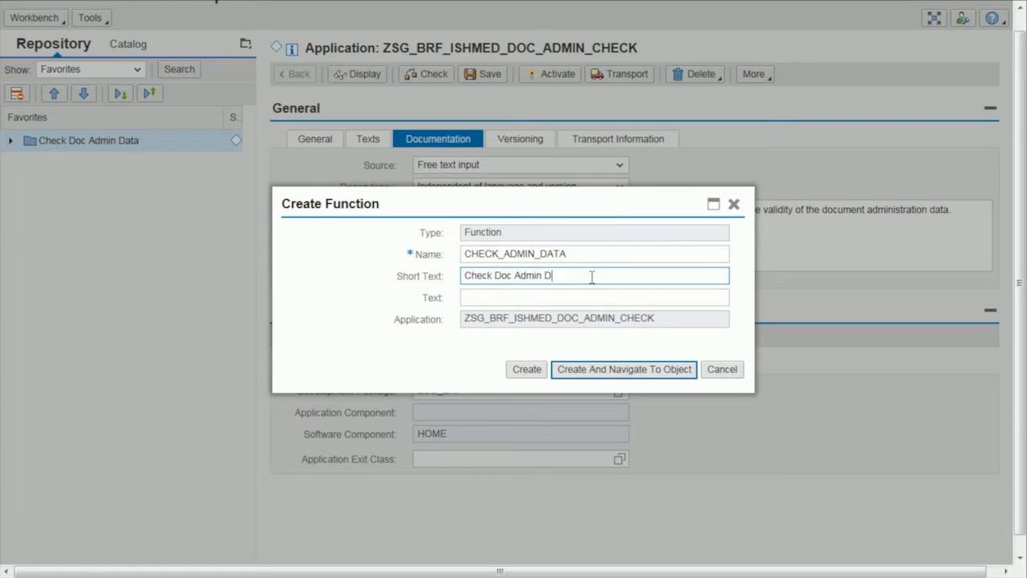
click(609, 377)
click(577, 234)
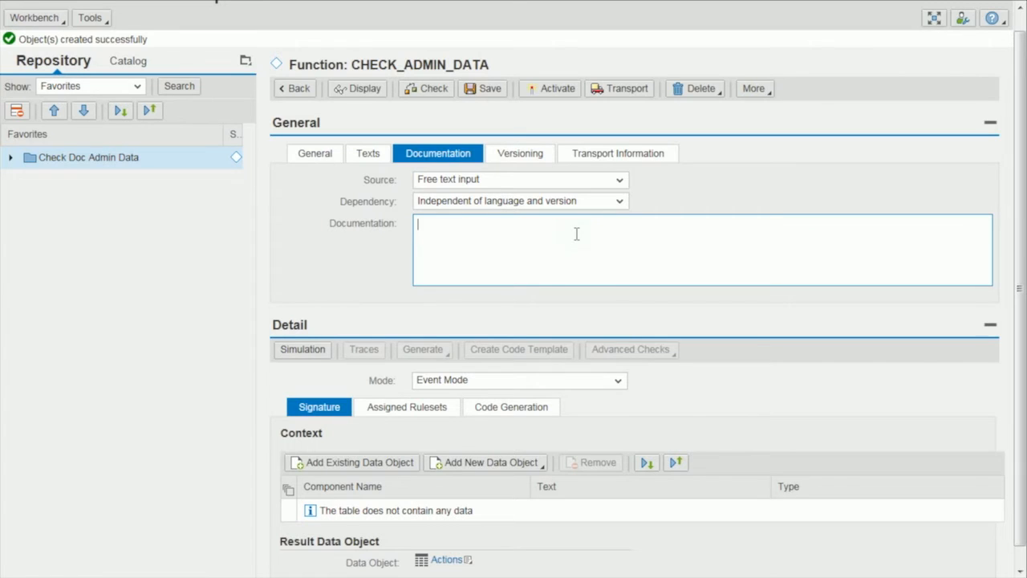
Start a new Structure data object in the function's context and bind it to the DDIC structure RN2DOCADMIN_CREATE.
click(990, 122)
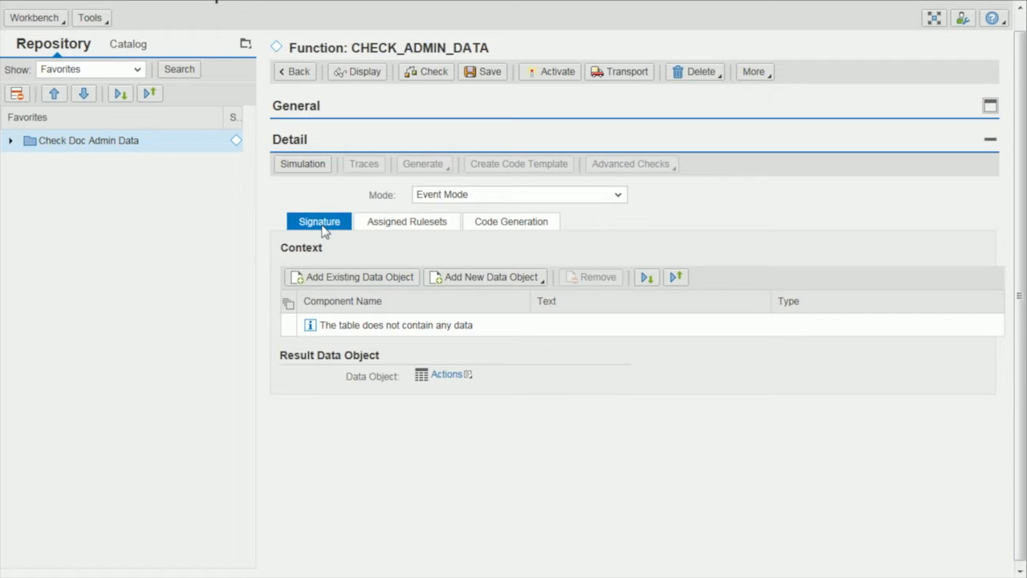
click(541, 282)
click(531, 296)
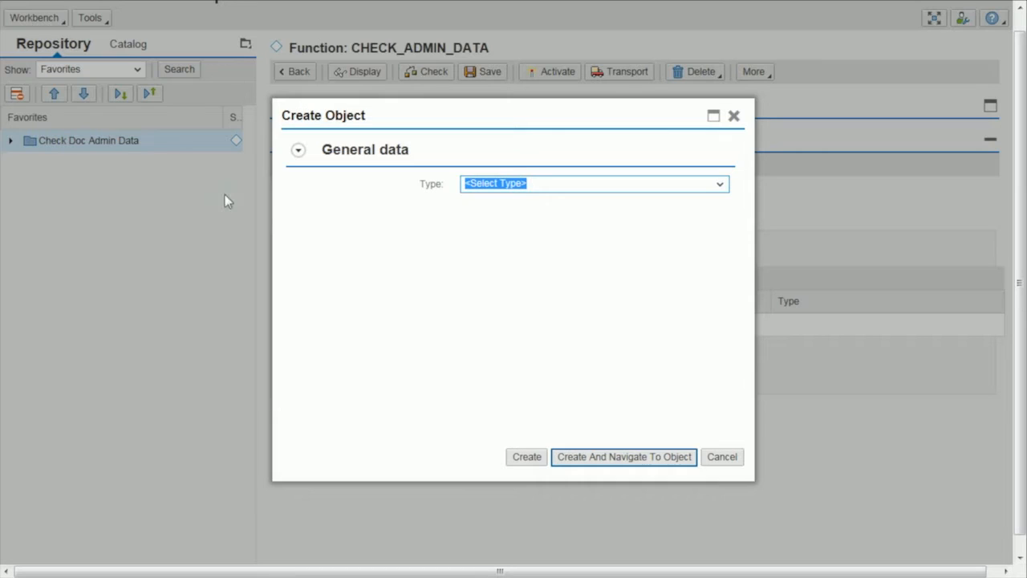
click(720, 185)
click(498, 227)
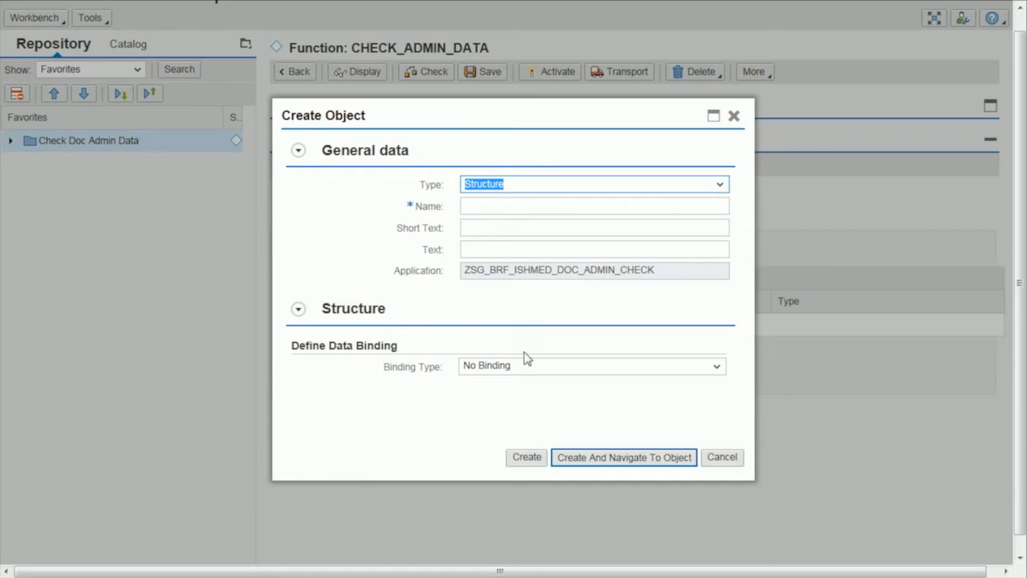
click(549, 369)
click(531, 381)
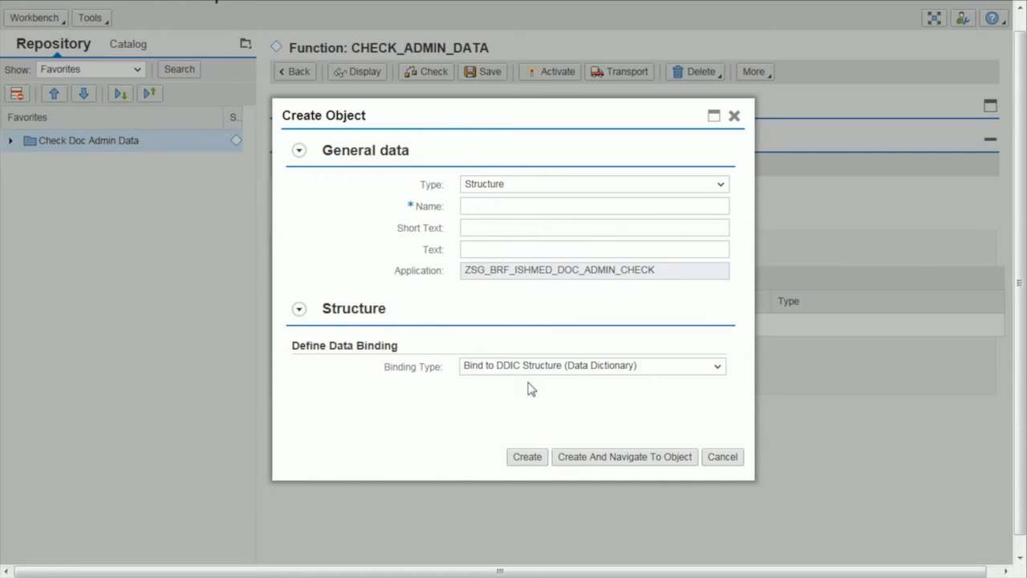
text(RN)
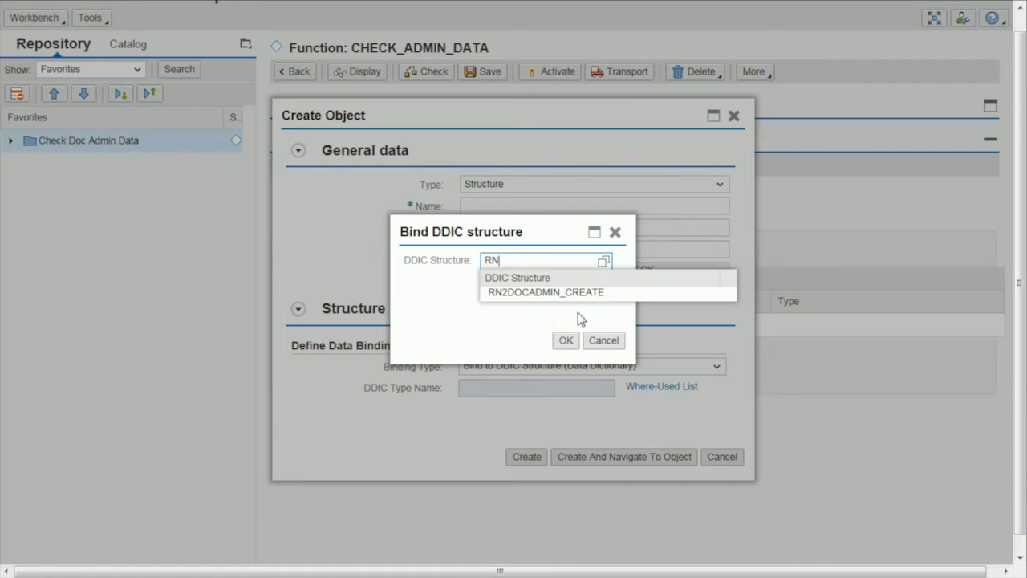
click(570, 293)
click(565, 342)
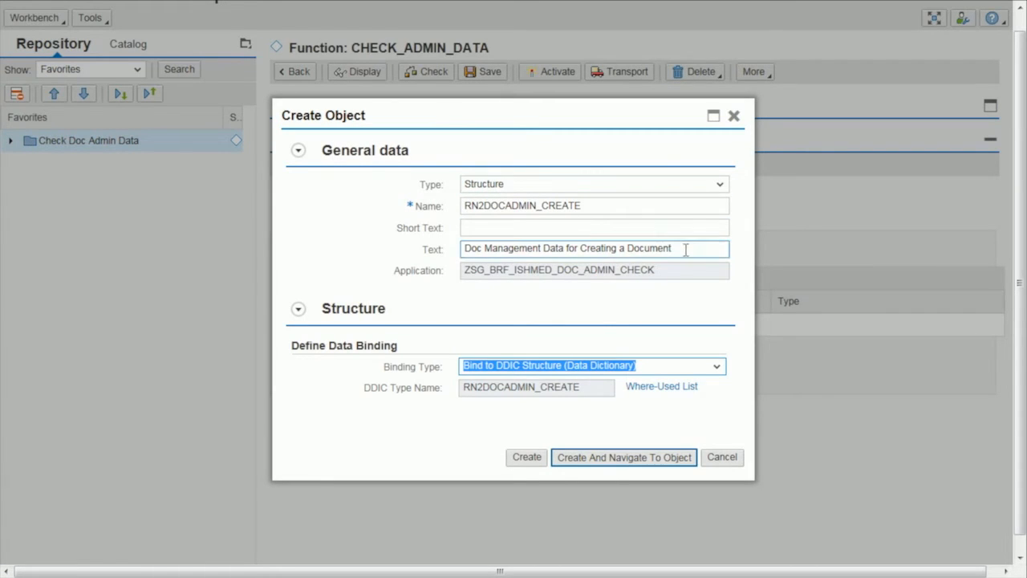
Give the structure the short text "Doc Management Data" and create it without leaving the function.
drag(683, 249, 397, 248)
click(487, 227)
text(Doc Management Data)
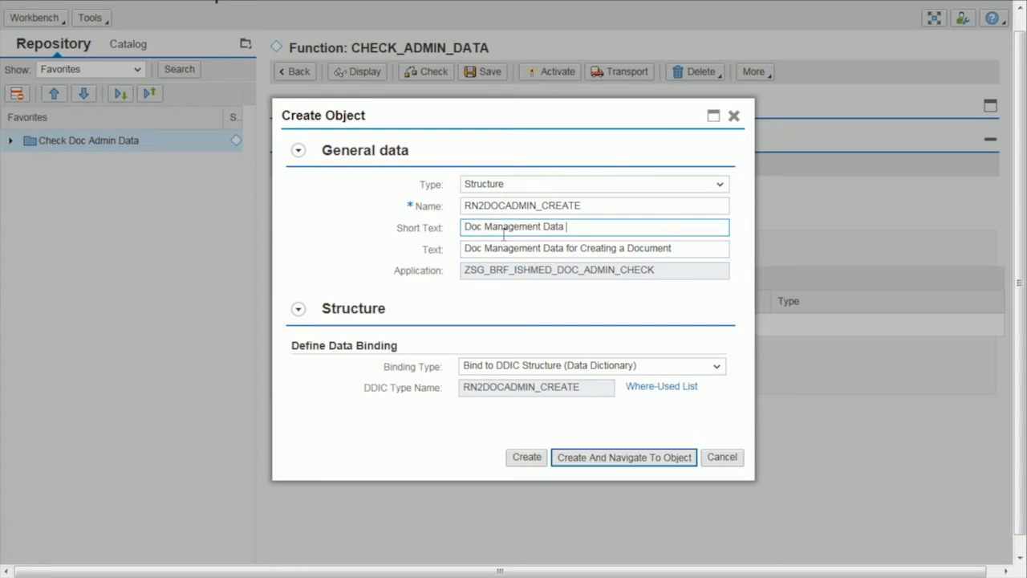
click(585, 467)
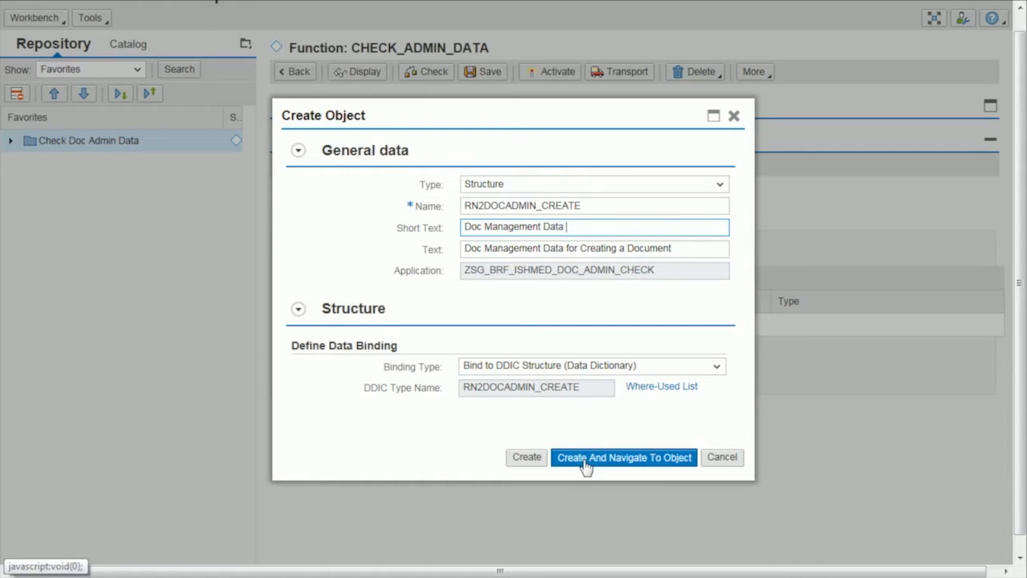
click(517, 457)
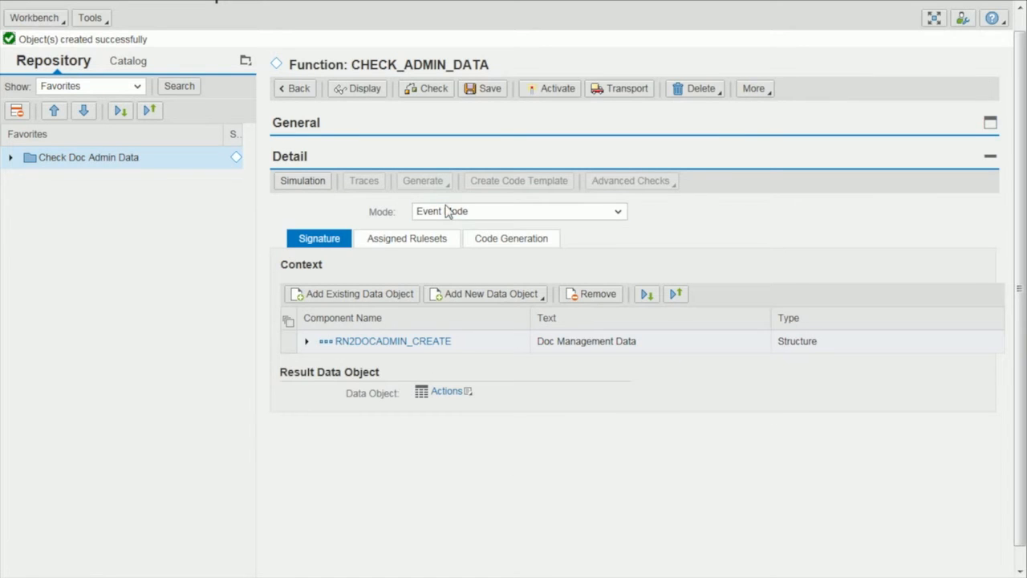
click(447, 211)
Activate the function including its referenced objects and expand the application's data objects and functions in the repository.
click(551, 94)
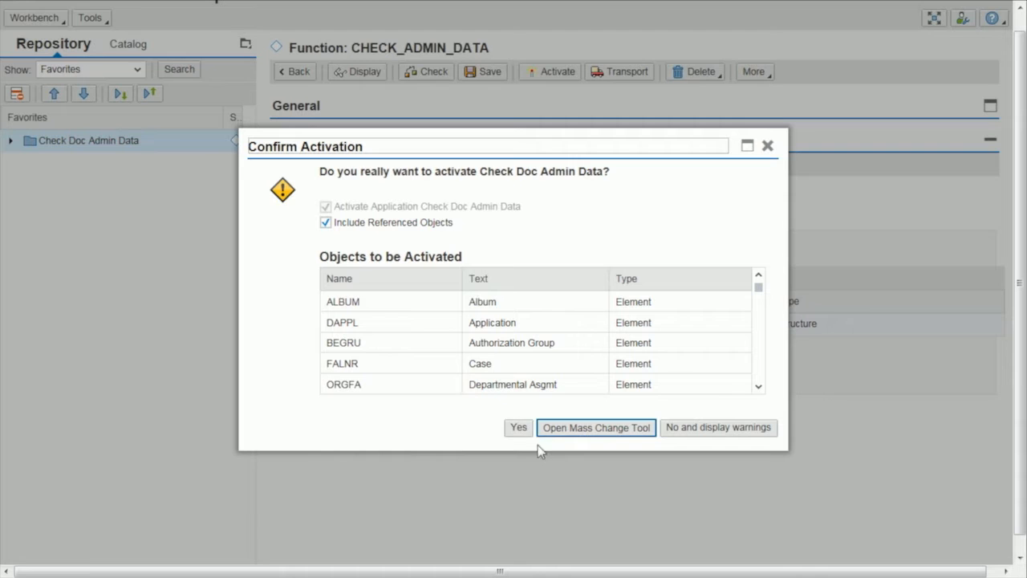
click(519, 430)
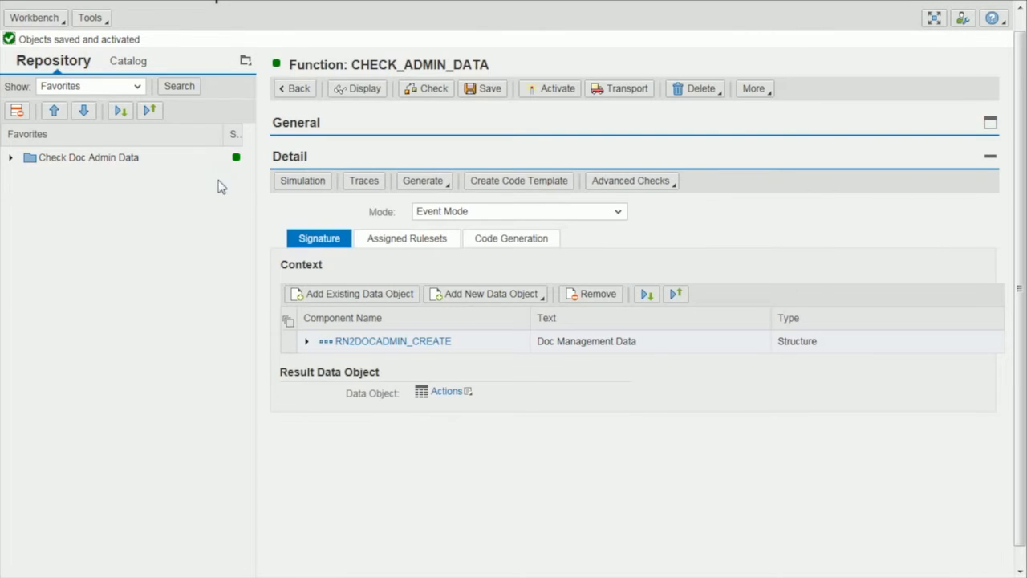
click(11, 157)
click(22, 183)
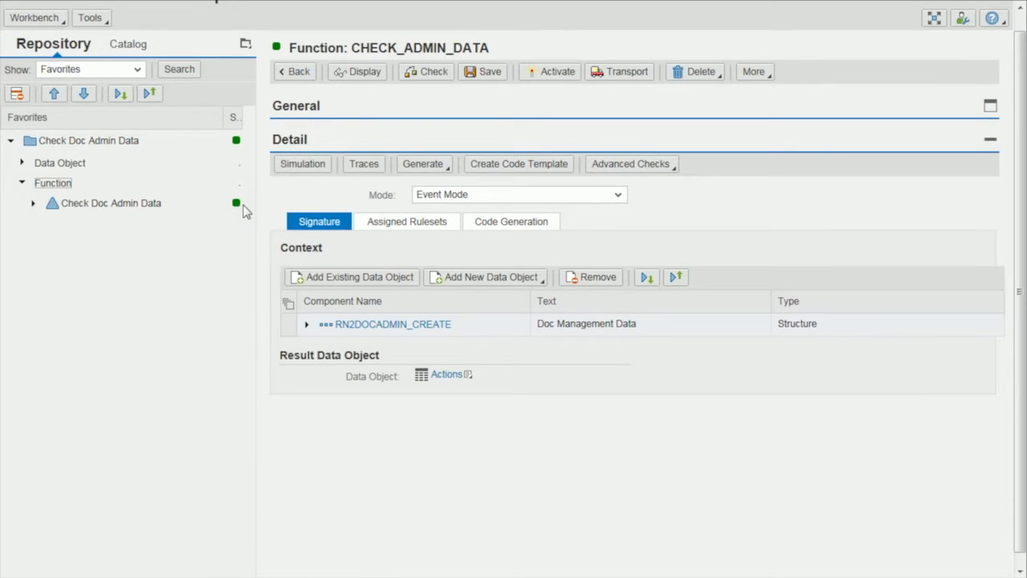
click(22, 163)
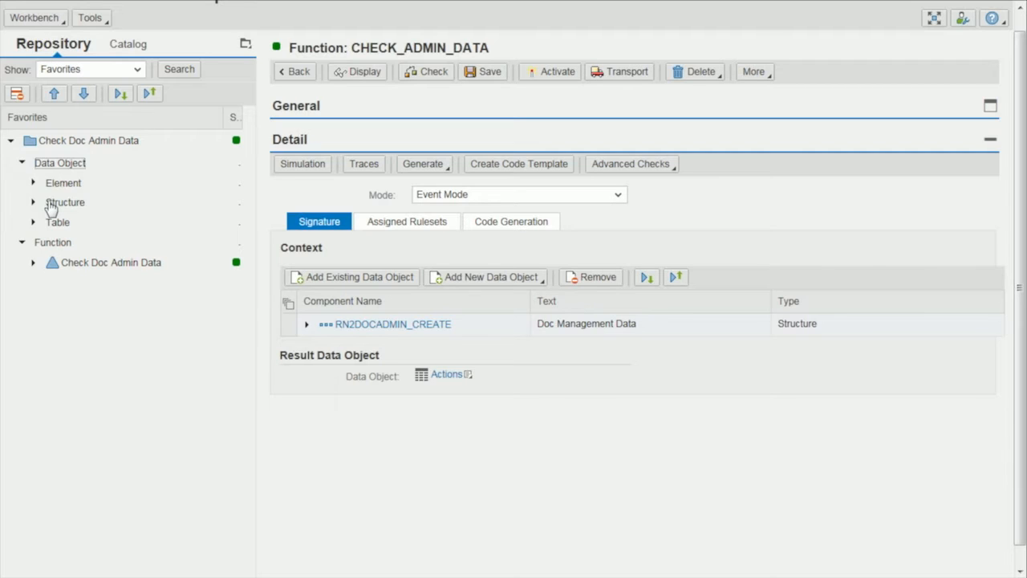
click(52, 203)
Create the function's code template and hide its comments to examine the placeholder for the context value.
click(513, 169)
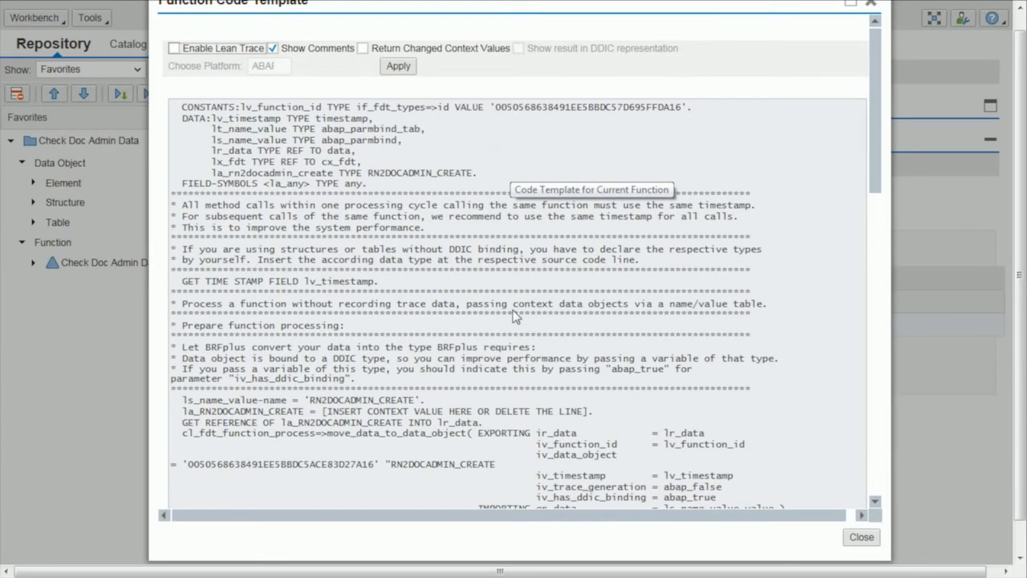
click(273, 49)
click(398, 66)
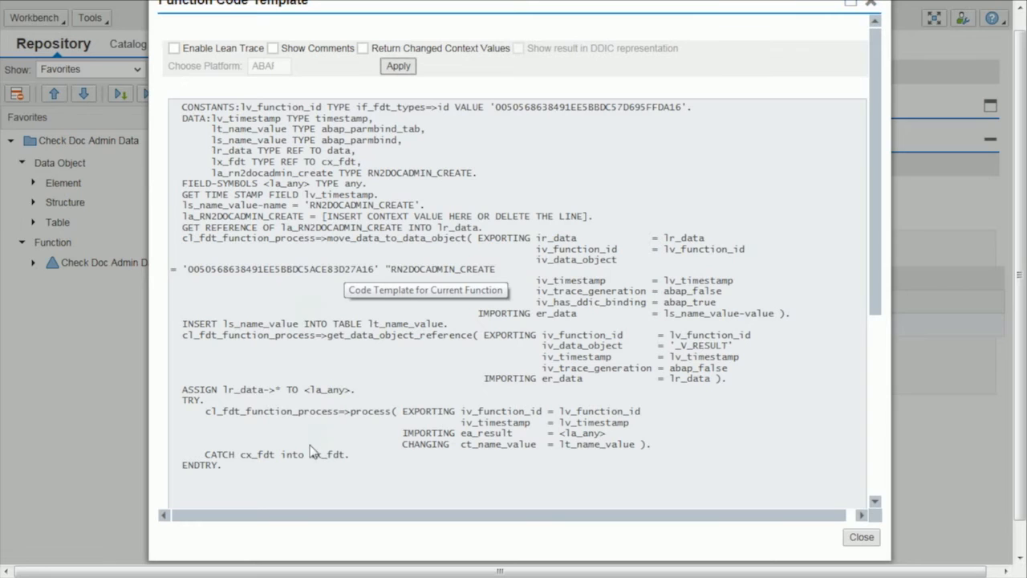
drag(323, 216, 601, 221)
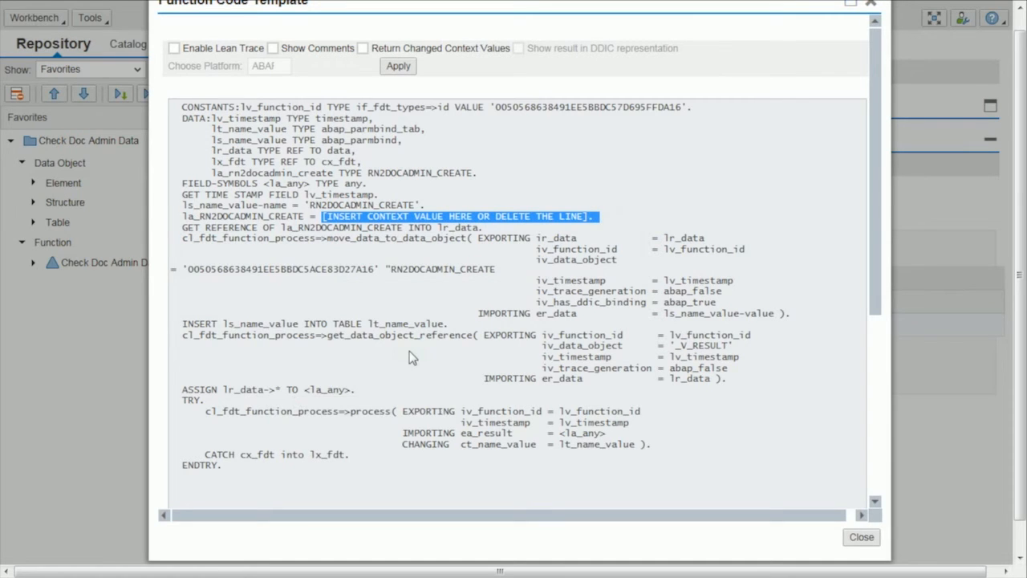
Show the comments in the code template again and select the entire code for copying.
click(272, 48)
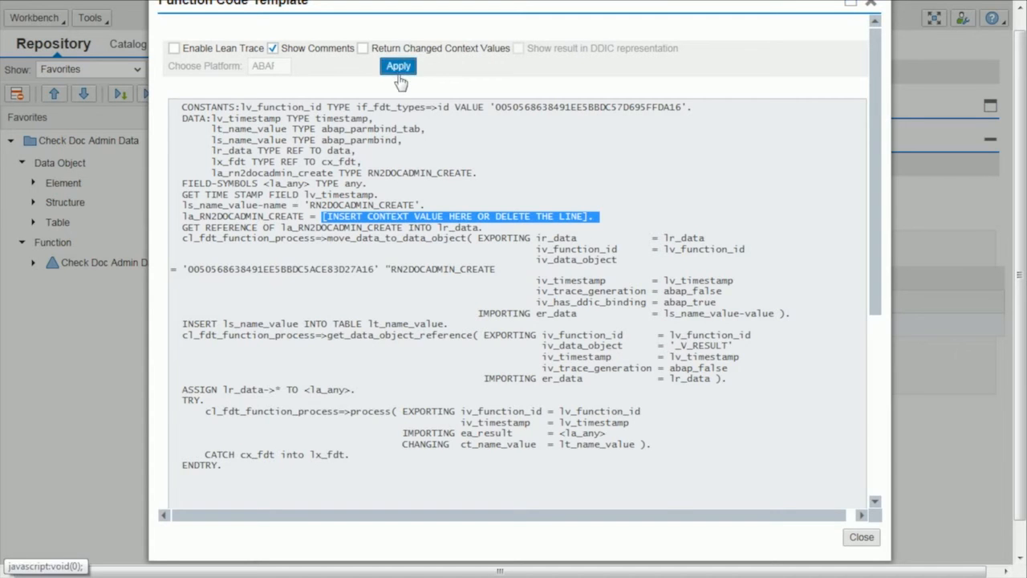
click(399, 66)
key(ctrl+a)
key(ctrl+c)
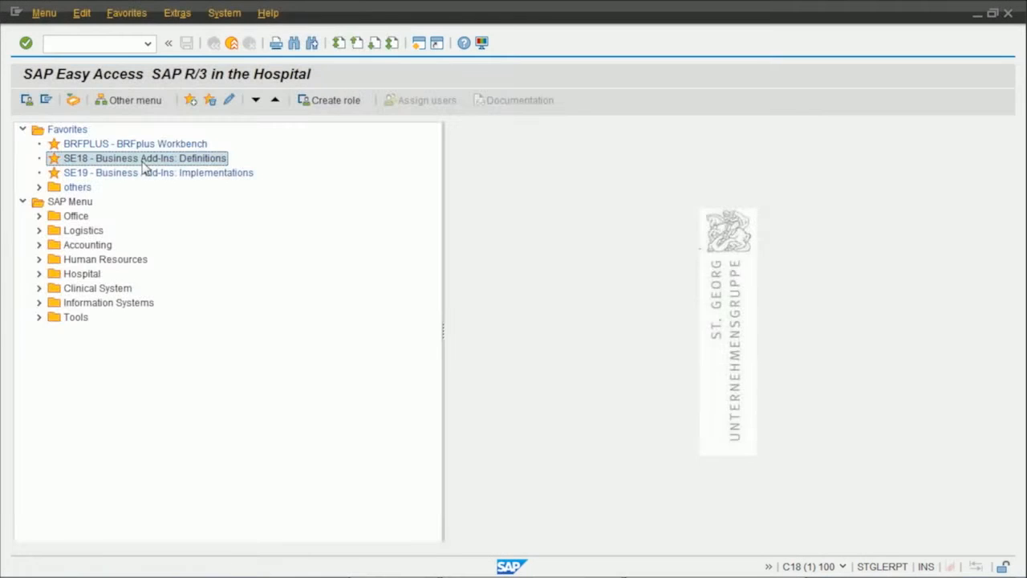
In the SAP BAdI Builder, create enhancement implementation ZEI_SG_ISHMED_DOC_CREATE_BRF for ES_ISHMED_DOC_CREATE with short text "Check Doc Admin Data using BRFplus".
double_click(140, 153)
click(320, 13)
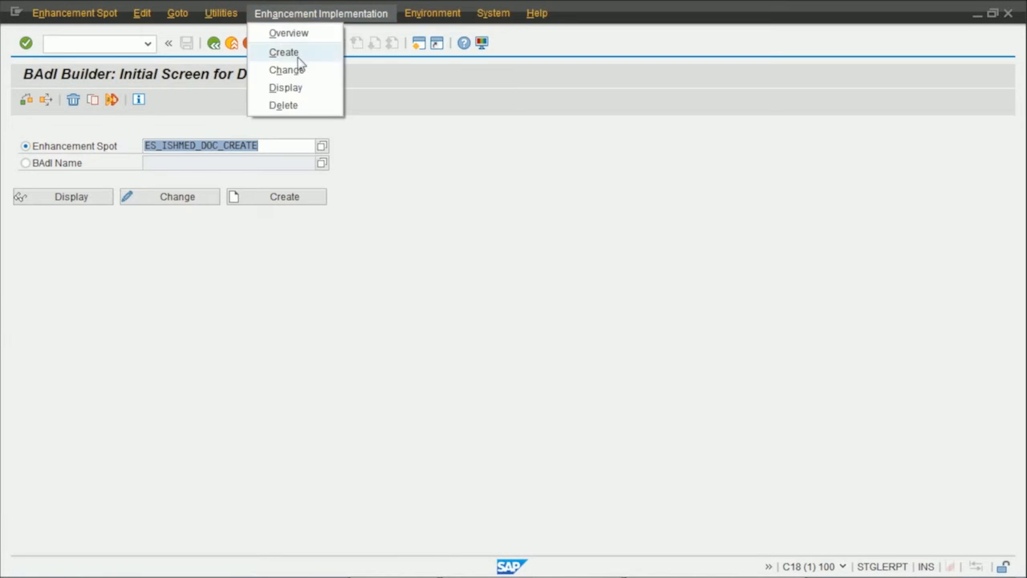
click(296, 51)
text(ZEI_SG_ISHMED_DOC_CREATE_BRF)
key(Tab)
text(Check Doc Admin Data using BRFplus)
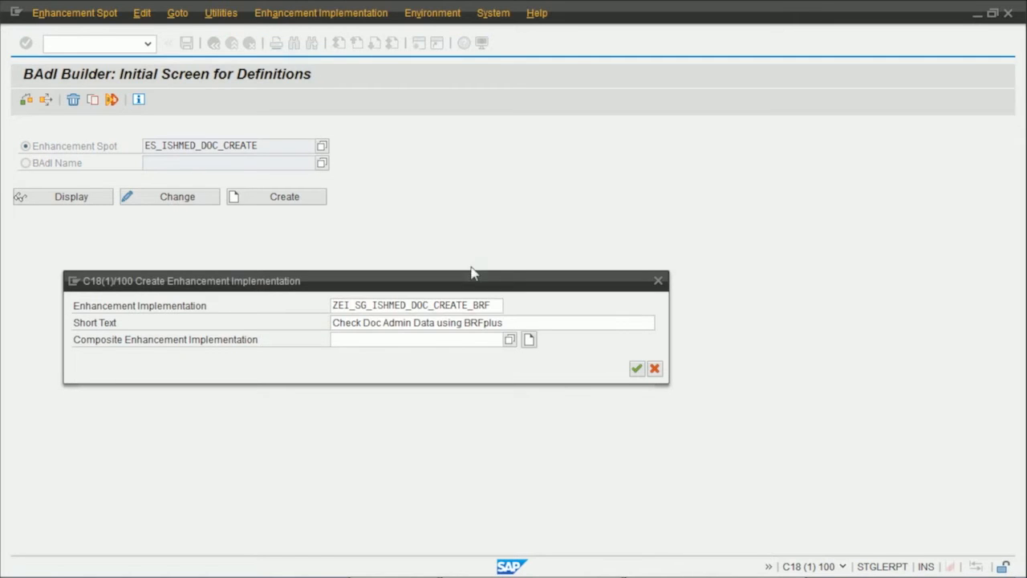
key(Return)
Create BAdI implementation ZSG_ISHMED_DOC_CREATE_BRF with class ZCL_SG_ISHMED_DOC_CREATE_BRF for the definition BADI_ISHMED_DOC_CREATE.
click(588, 265)
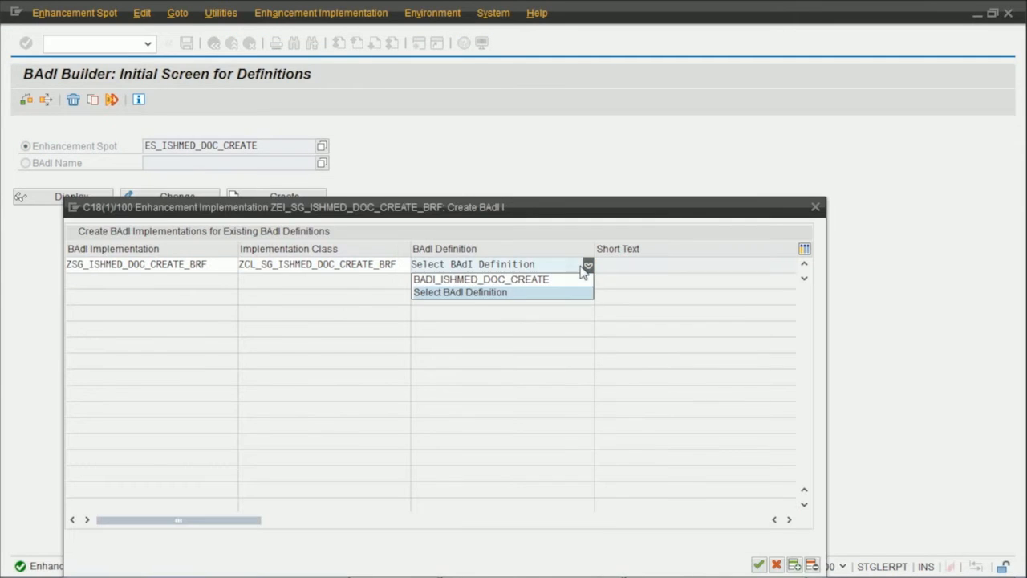
click(541, 279)
click(758, 566)
click(234, 562)
click(252, 368)
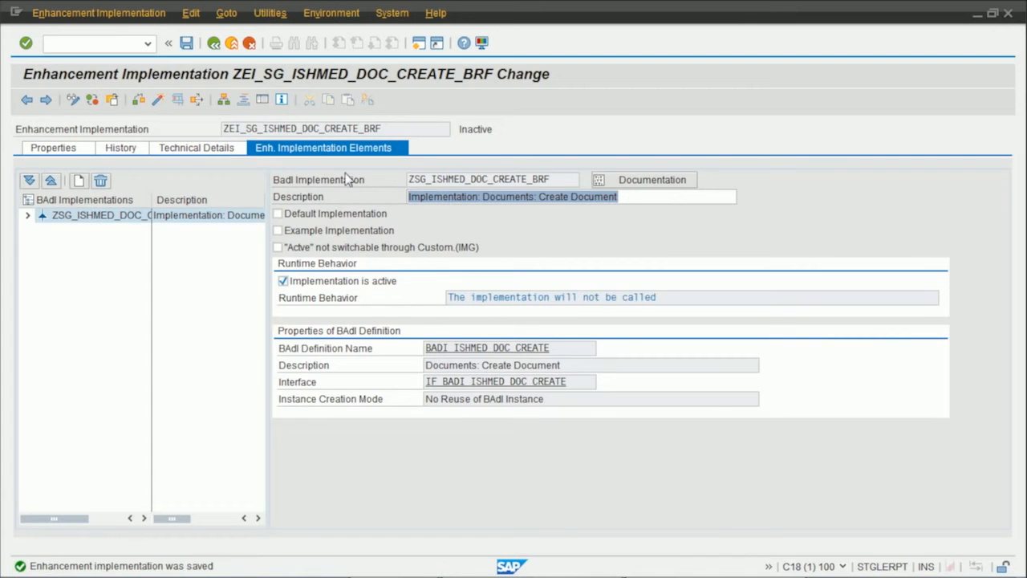
Open the implementing class, add a method named CHECK_ADMIN_DATA_USING_BRF, and open its source code while saving the class.
click(28, 215)
click(104, 230)
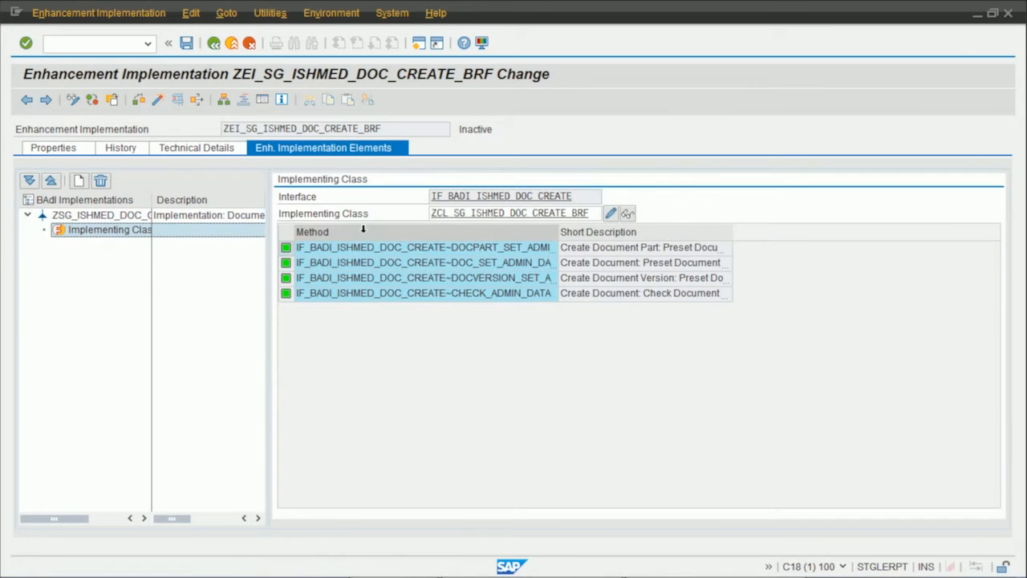
double_click(461, 212)
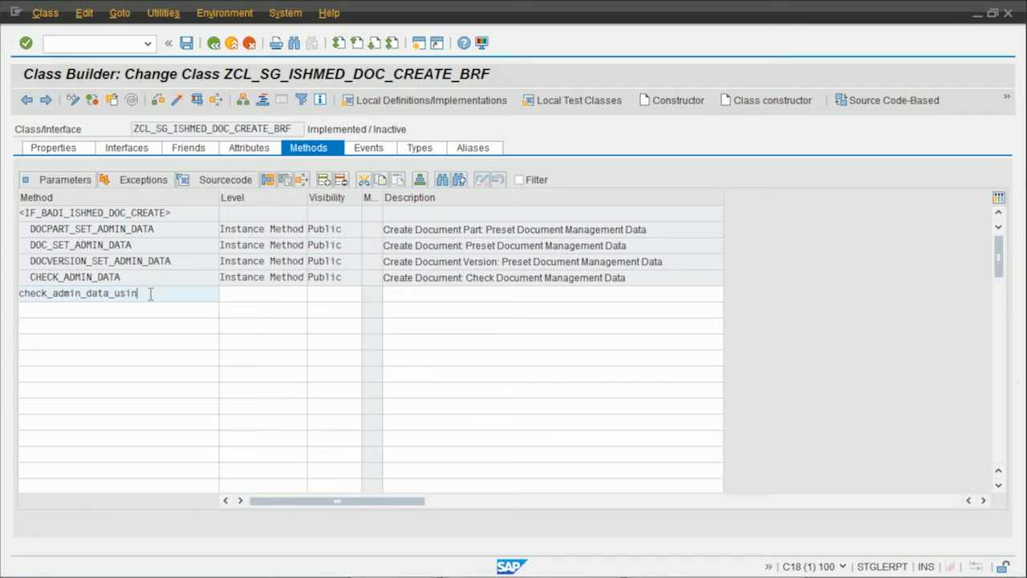
double_click(200, 292)
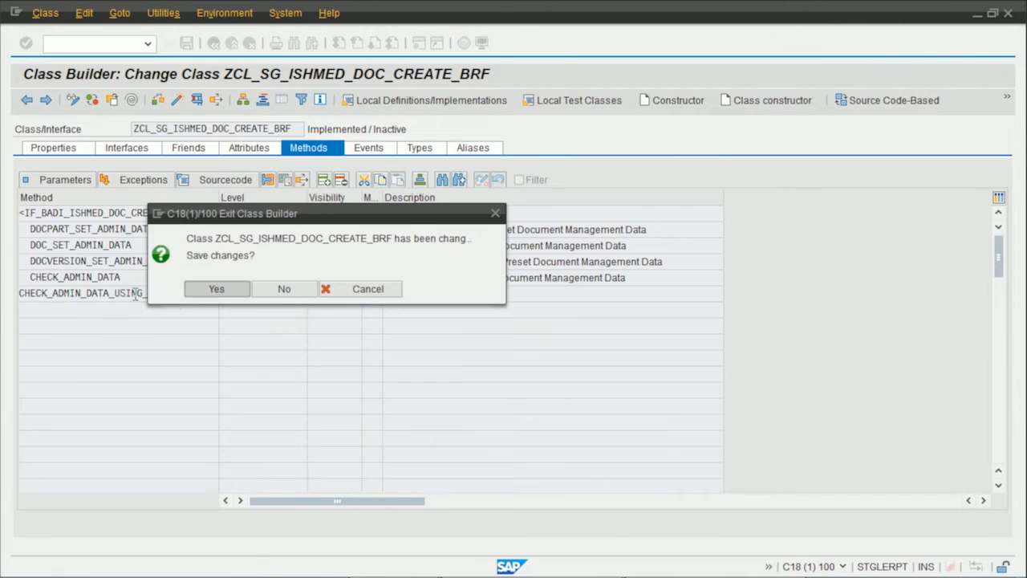
click(213, 287)
Paste the template code into the method and reference is_RN2DOCADMIN_CREATE instead of la_rn2docadmin_create, removing the old variable's assignment and declaration.
key(ctrl+v)
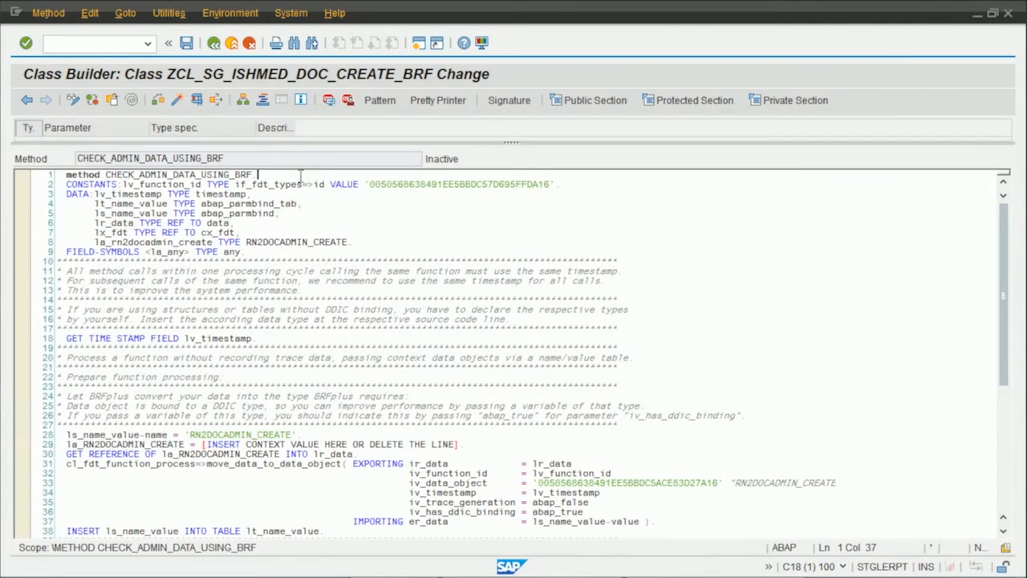
scroll(278, 175, down, 3)
drag(459, 367, 71, 369)
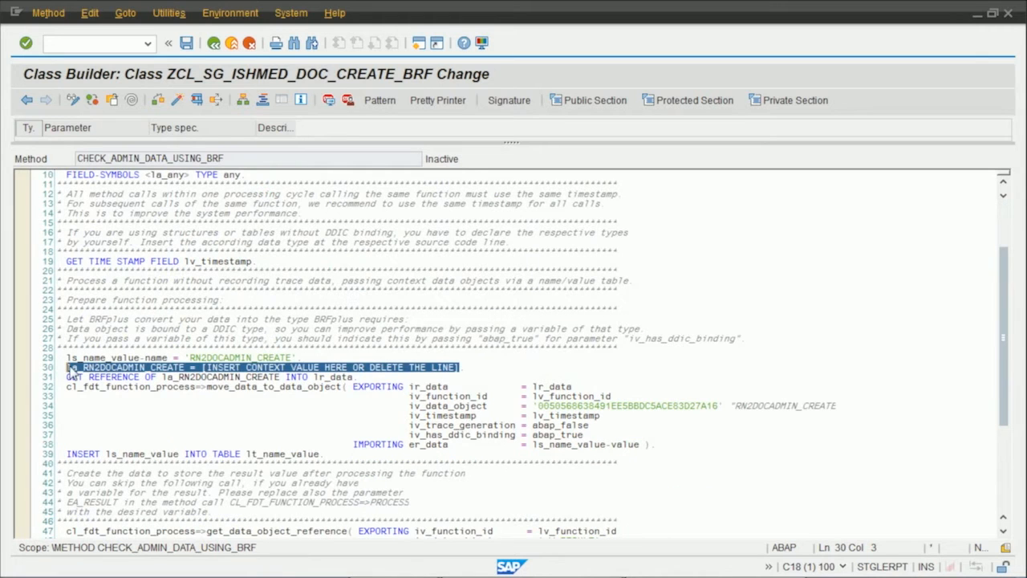
key(Delete)
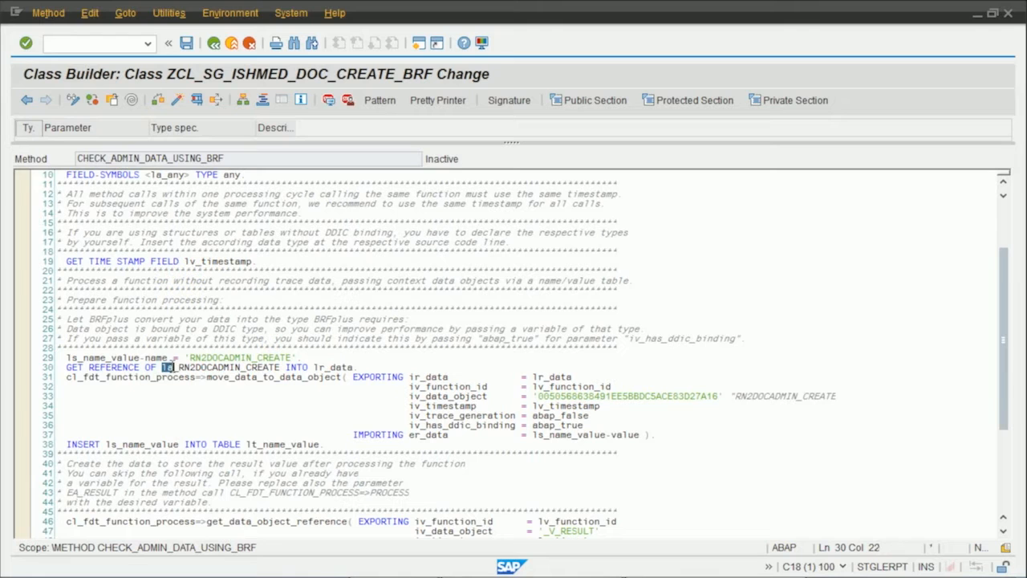
scroll(172, 366, up, 3)
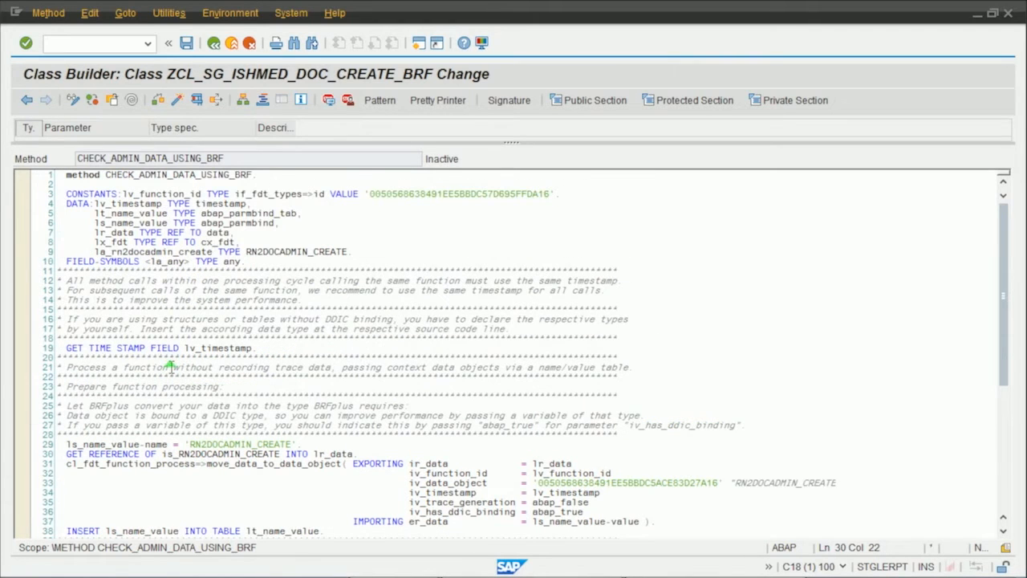
drag(347, 252, 235, 242)
key(Delete)
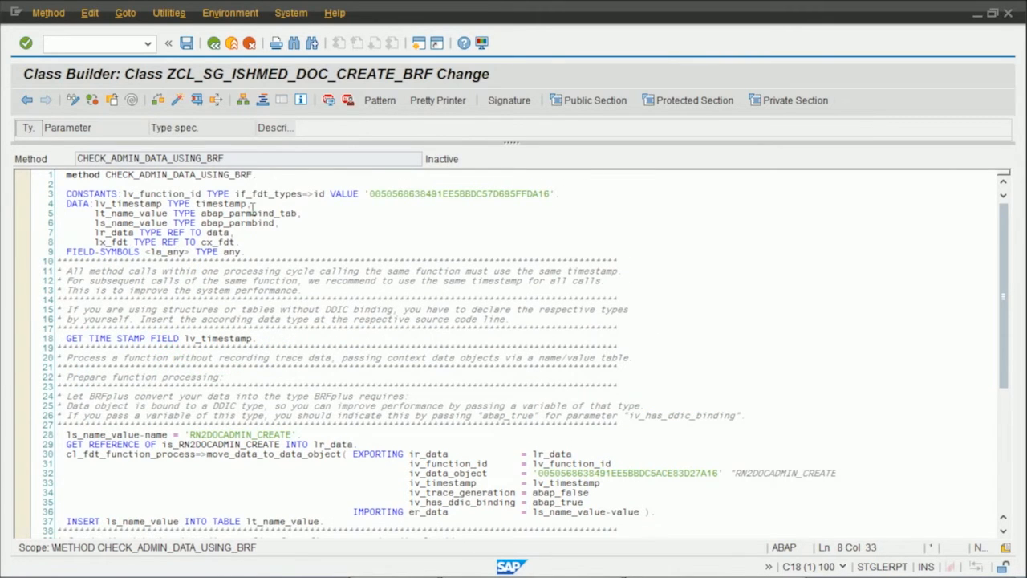
Add importing parameter IS_RN2DOCADMIN_CREATE of type RN2DOCADMIN_CREATE to CHECK_ADMIN_DATA_USING_BRF and save the class.
click(213, 44)
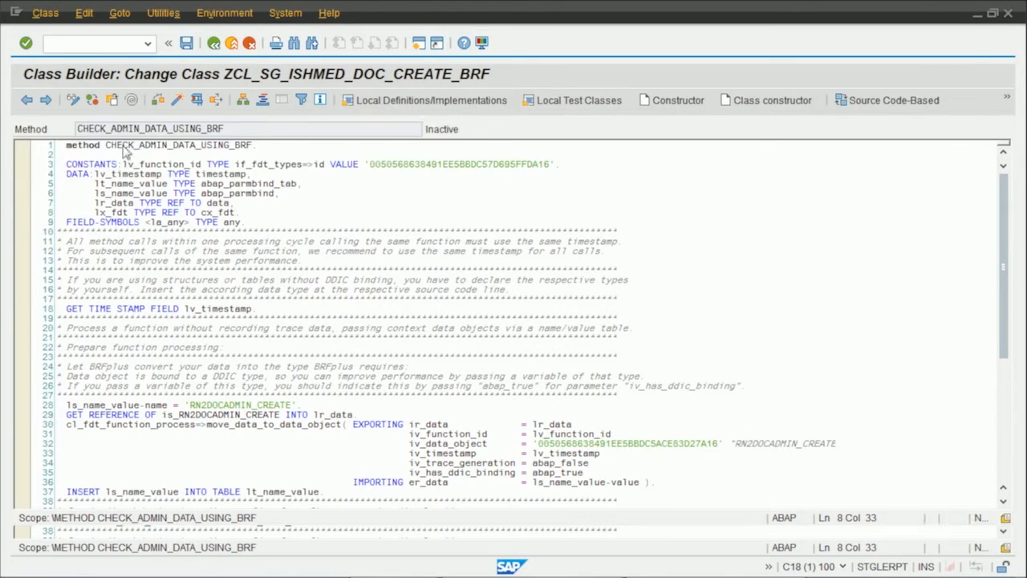
click(70, 181)
text(is_rn2docadmin_create)
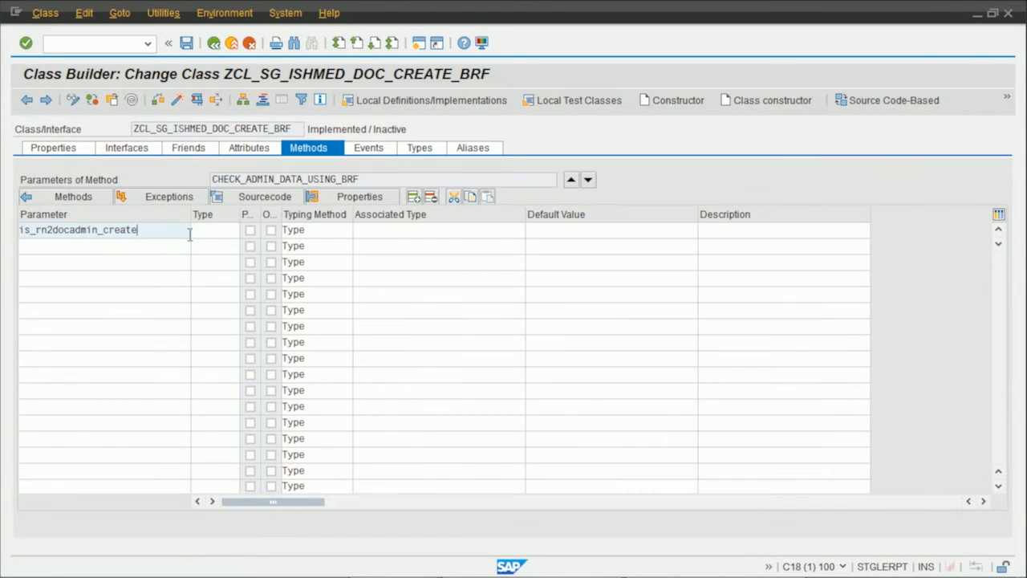
click(401, 229)
text(RN2DOCADMIN_CREATE)
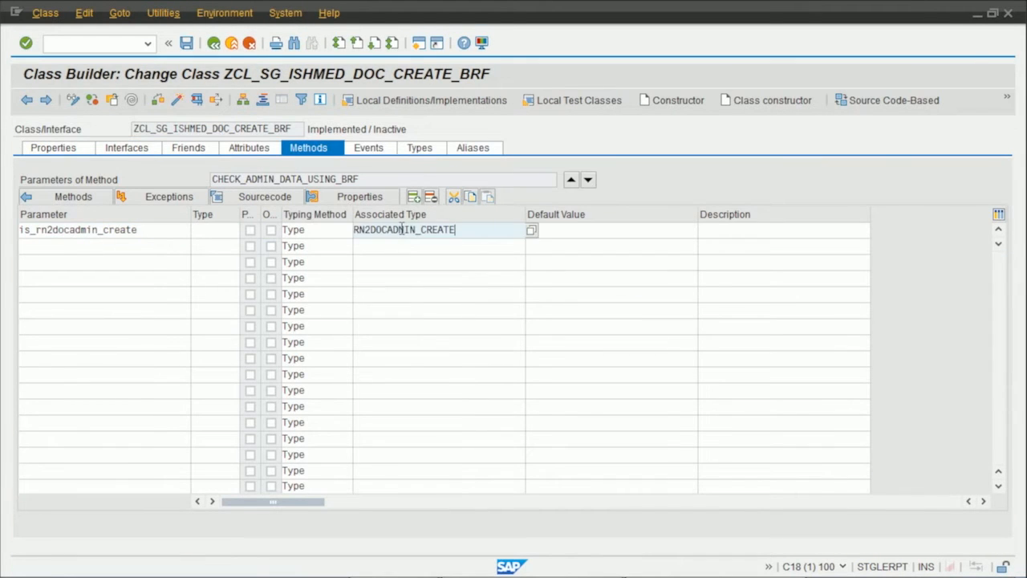
key(Return)
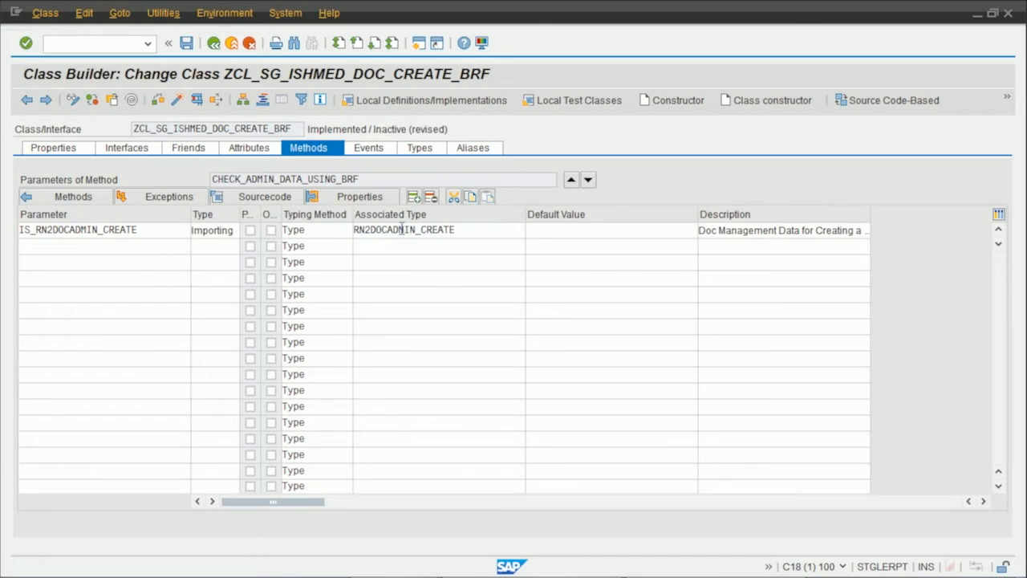
key(ctrl+s)
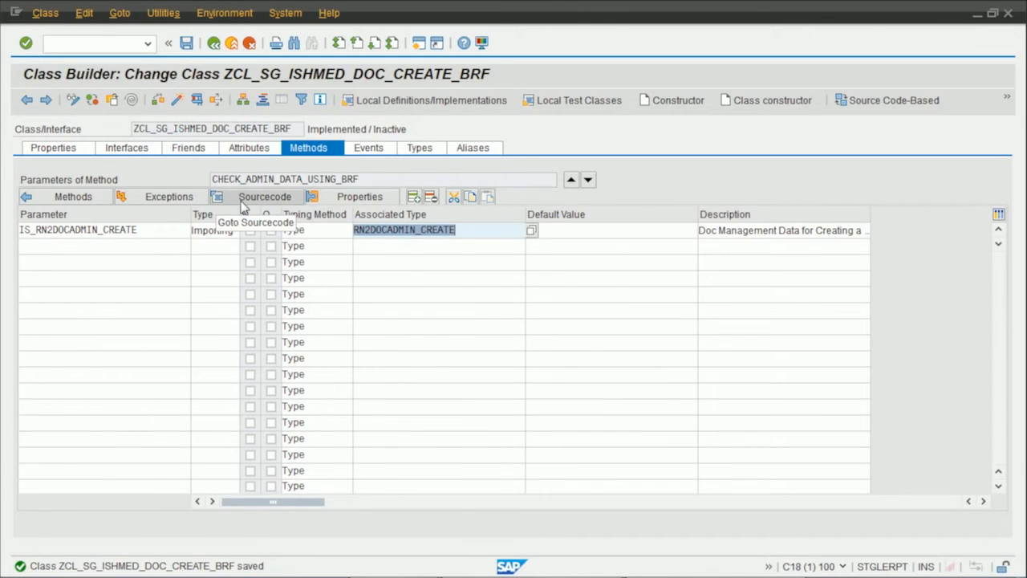
Remove the TRY, CATCH cx_fdt and ENDTRY handling around the process call in the method's source code.
click(232, 199)
scroll(167, 391, down, 10)
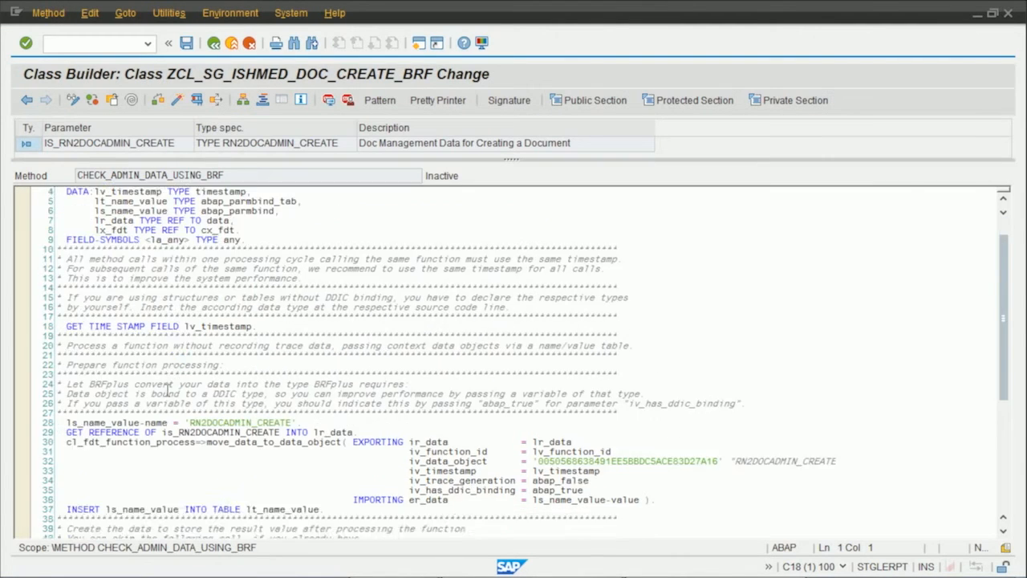
click(171, 430)
click(201, 387)
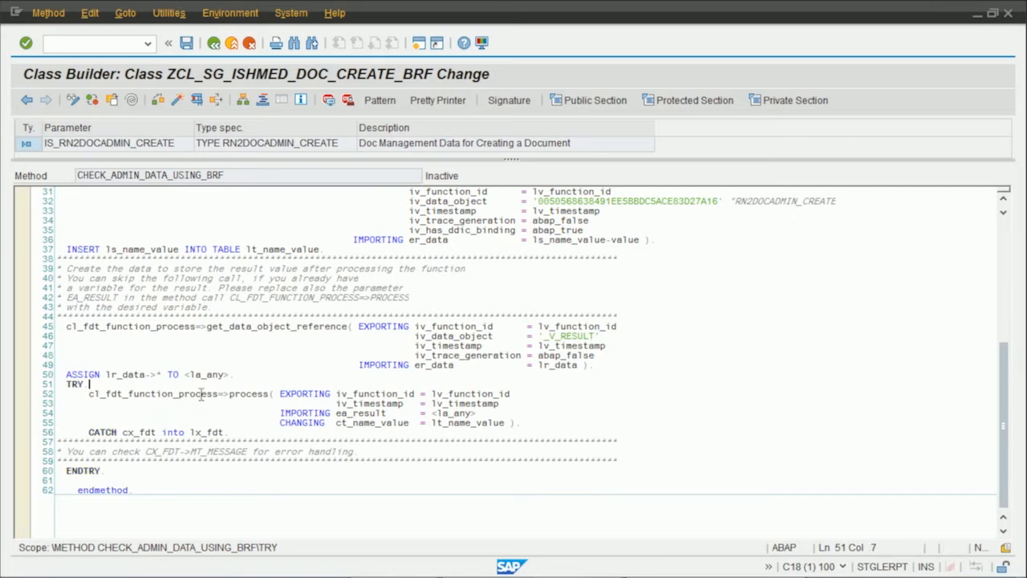
key(ctrl+l)
double_click(127, 423)
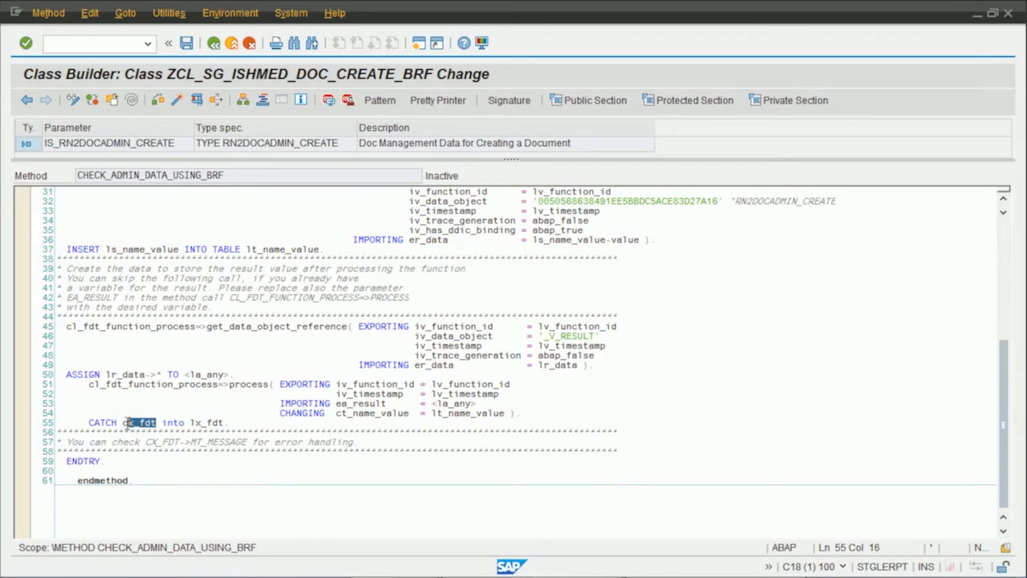
key(Delete)
key(ctrl+l)
key(ctrl+l)
key(ctrl+l)
key(ctrl+l)
key(ctrl+l)
Declare the exception class CX_FDT for CHECK_ADMIN_DATA_USING_BRF and save the class.
click(214, 43)
click(165, 196)
text(cx_fdt)
key(Return)
key(ctrl+s)
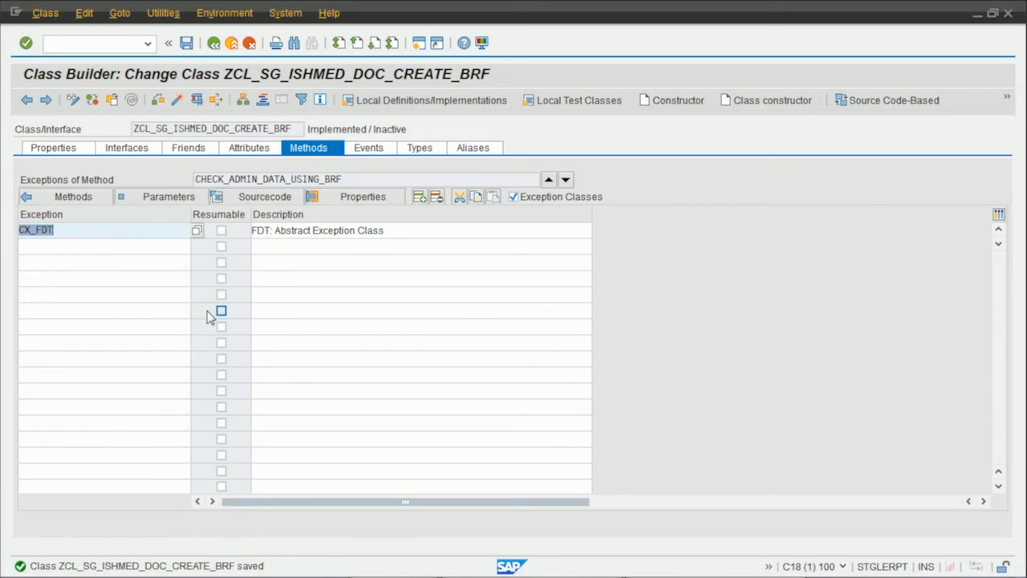
Open the interface method CHECK_ADMIN_DATA and start an IF condition for c_done = abap_false in its source code.
click(86, 198)
double_click(96, 276)
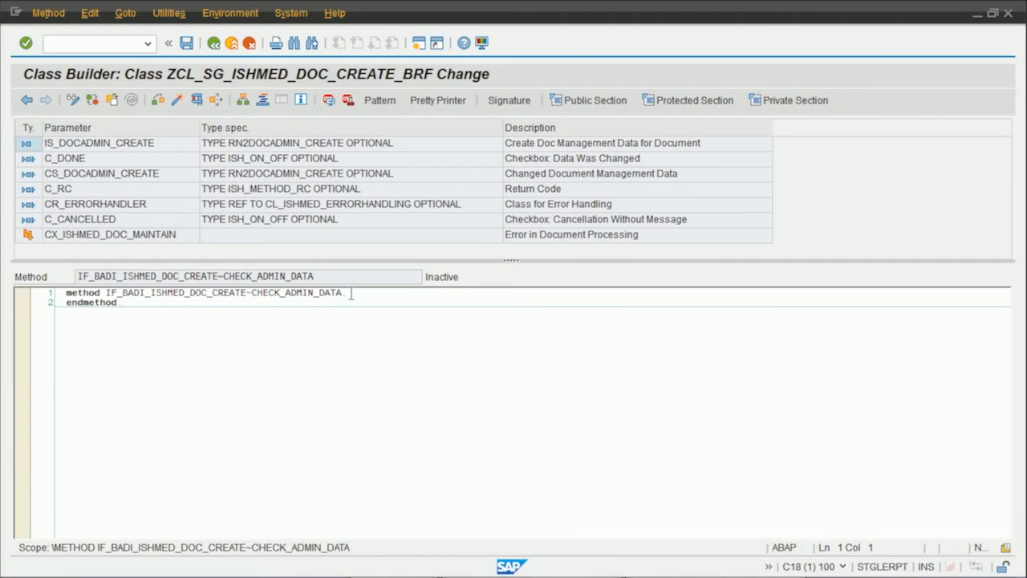
key(Return)
key(Return)
key(Return)
key(Return)
click(227, 316)
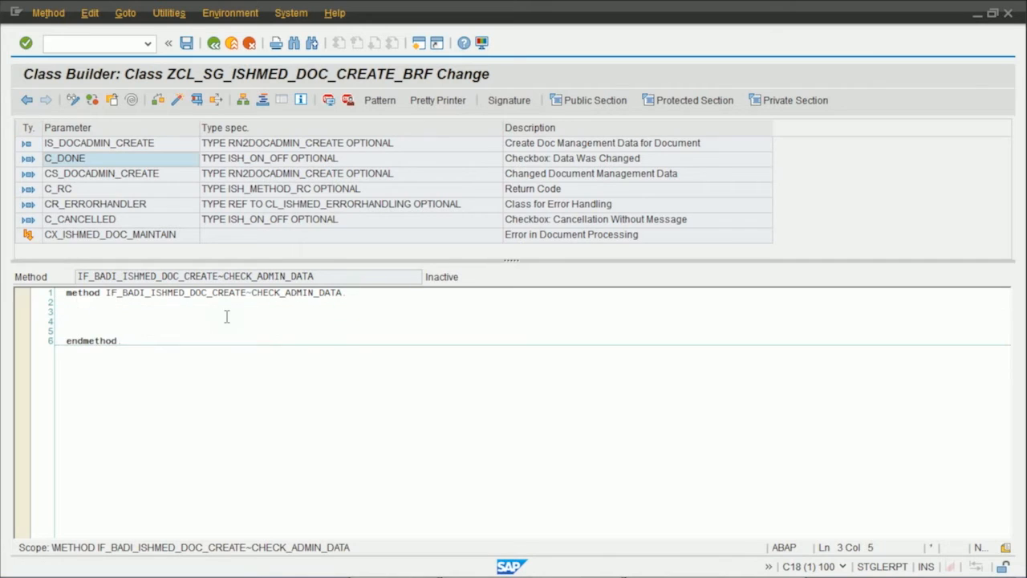
text(if c_done = abap_false.)
key(Return)
Call check_admin_data_using_brf inside the condition, passing is_docadmin_create as is_rn2docadmin_create.
text(CHECK_ADMIN_DATA_USING_BRF)
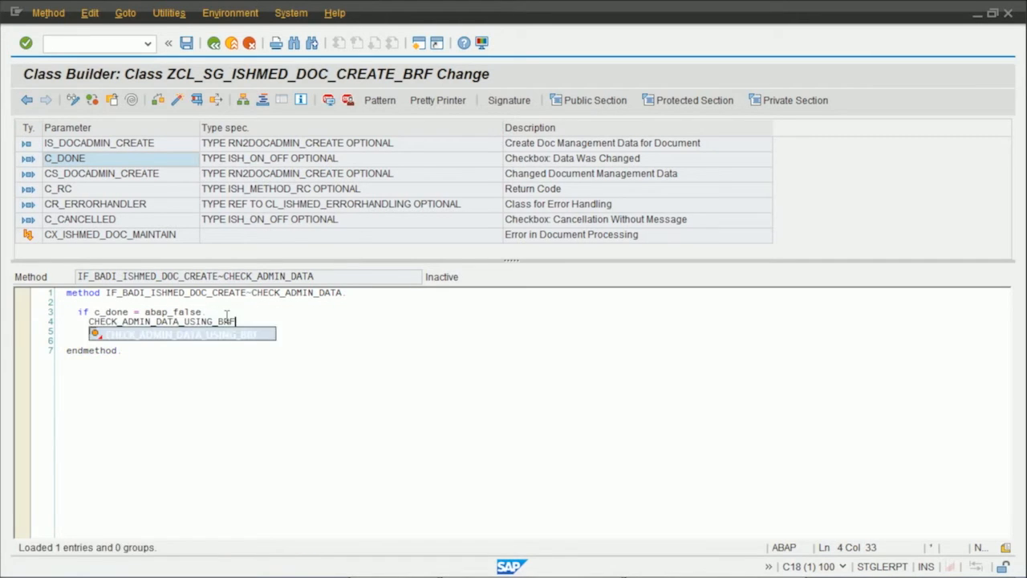
key(shift+Return)
click(378, 322)
text(is_docadmin_create)
key(End)
Add an ELSE branch that calls check_admin_data_using_brf with cs_docadmin_create, and close the condition with ENDIF.
key(Return)
text(else.)
click(516, 307)
key(Right)
key(shift+Down)
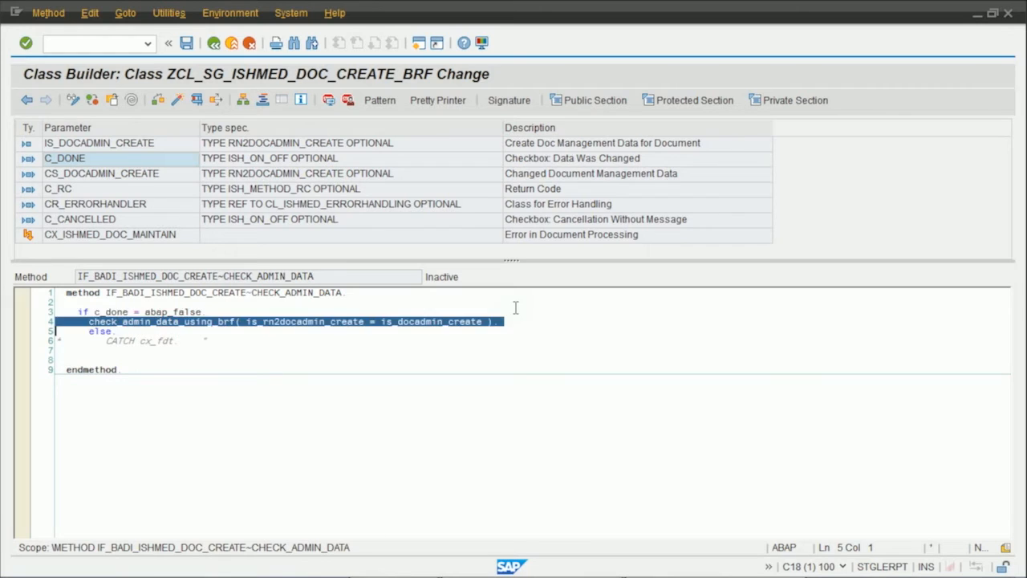
key(ctrl+c)
key(Down)
key(ctrl+v)
key(BackSpace)
text(c)
click(517, 344)
key(Return)
text(endif.)
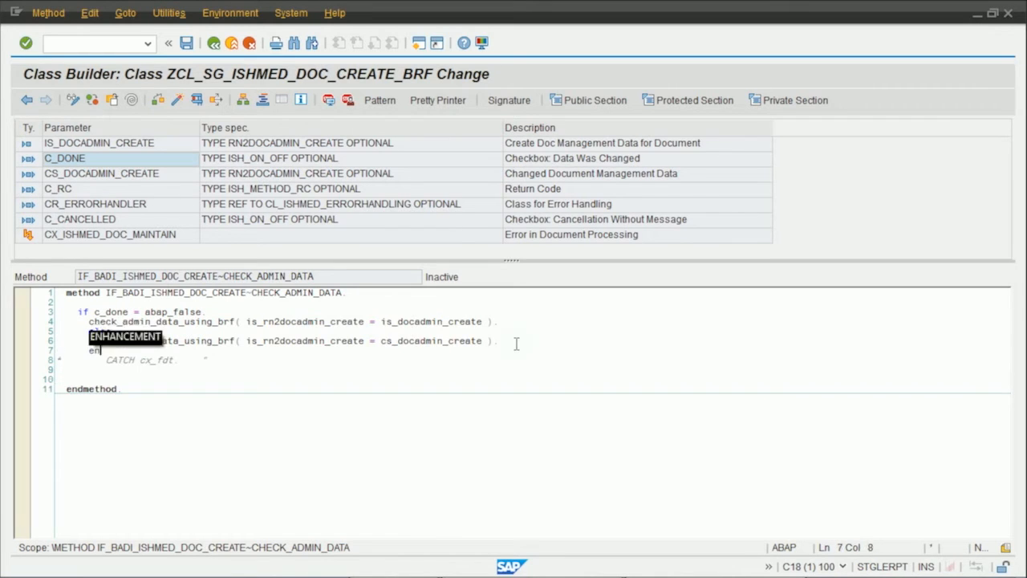
Wrap the condition in a TRY block that catches cx_fdt into data(exception) and ends with ENDTRY.
click(338, 298)
key(Return)
text(try.)
key(Return)
text(endtry.)
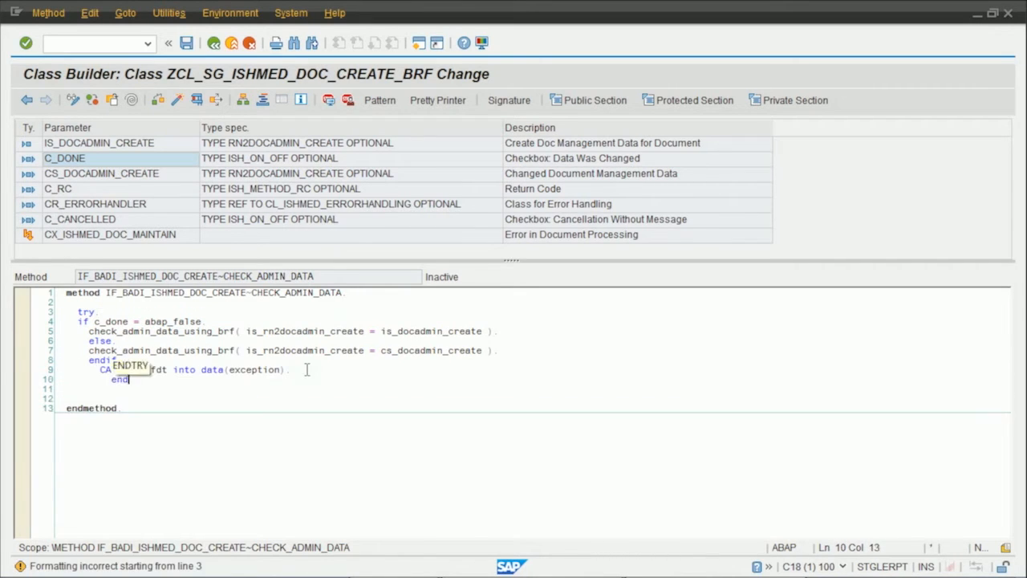
Format the method's code and insert an IF block before TRY that creates object cr_errorhandler when it is initial.
click(426, 105)
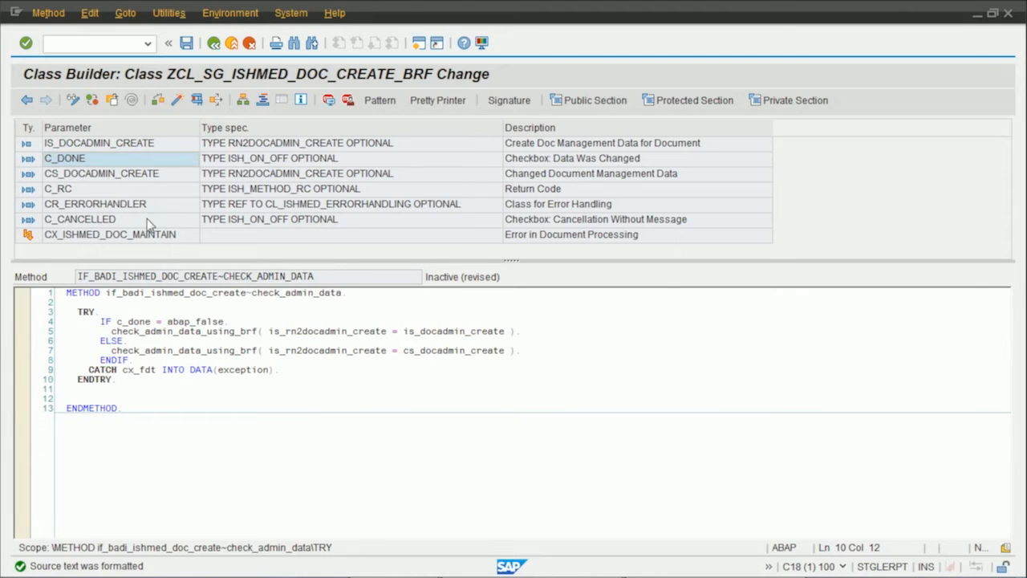
click(127, 206)
click(97, 301)
key(Return)
key(Return)
key(Up)
text(if cr_errorhandler is initia)
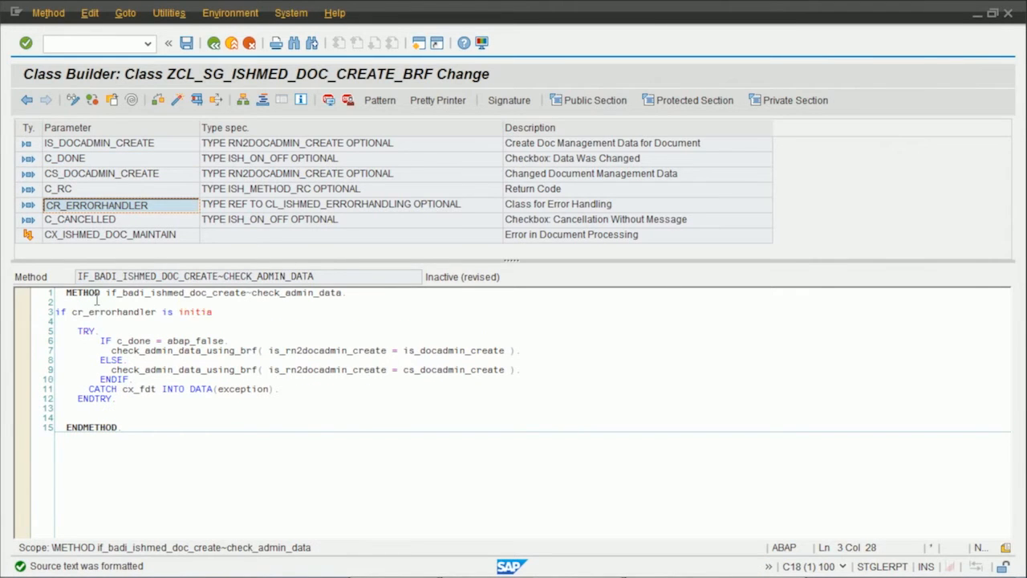
text(l.)
key(Return)
text(create object cr_errorhandler.)
key(Return)
text(endif.)
click(437, 102)
In the CATCH branch, call cr_errorhandler->append_message_for_exception with exception as its argument.
click(306, 410)
key(Return)
text(->a)
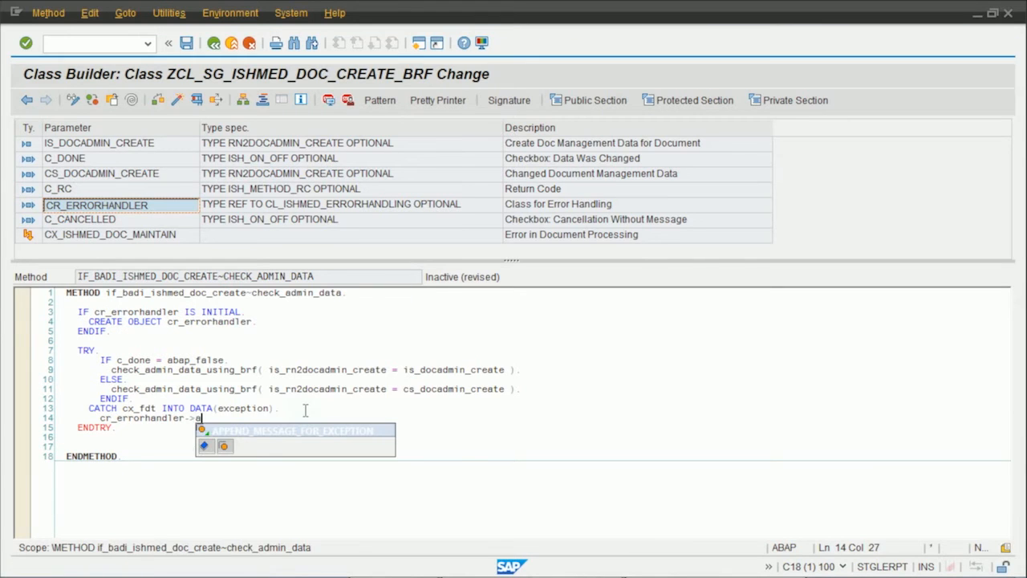
key(shift+Return)
text(exception ).)
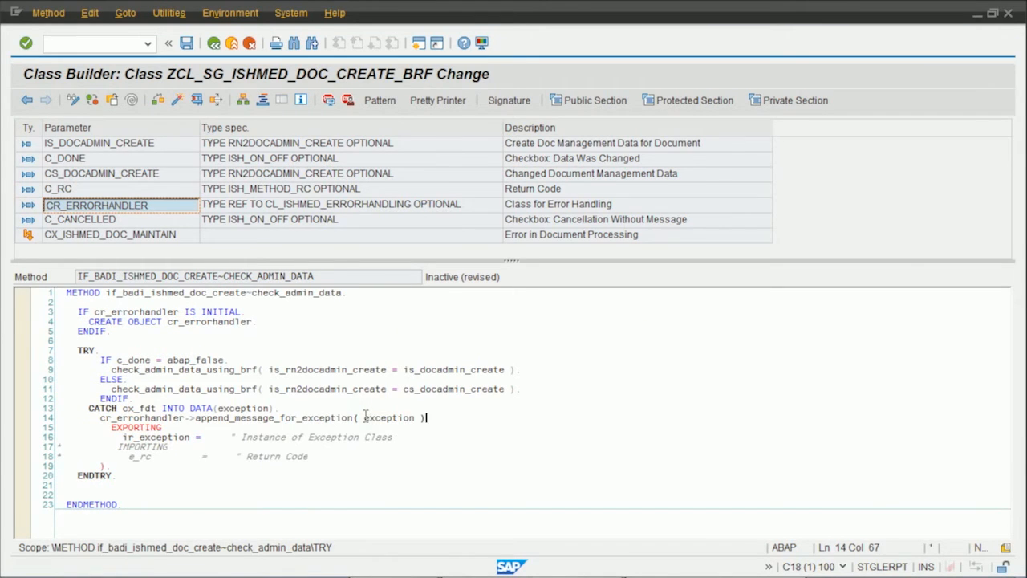
Set c_rc = 1 and add RETURN below the exception message call, removing the leftover template parameter lines.
key(Return)
text(c_rc = 1.)
After ENDTRY, insert a call to zcl_sg_brf_message_tool=>add_bal_msgs_to_errorhandler with its parameter template.
key(Return)
text(return.)
key(Down)
key(ctrl+shift+l)
key(ctrl+shift+l)
key(ctrl+shift+l)
key(ctrl+shift+l)
key(ctrl+shift+l)
key(Return)
key(Return)
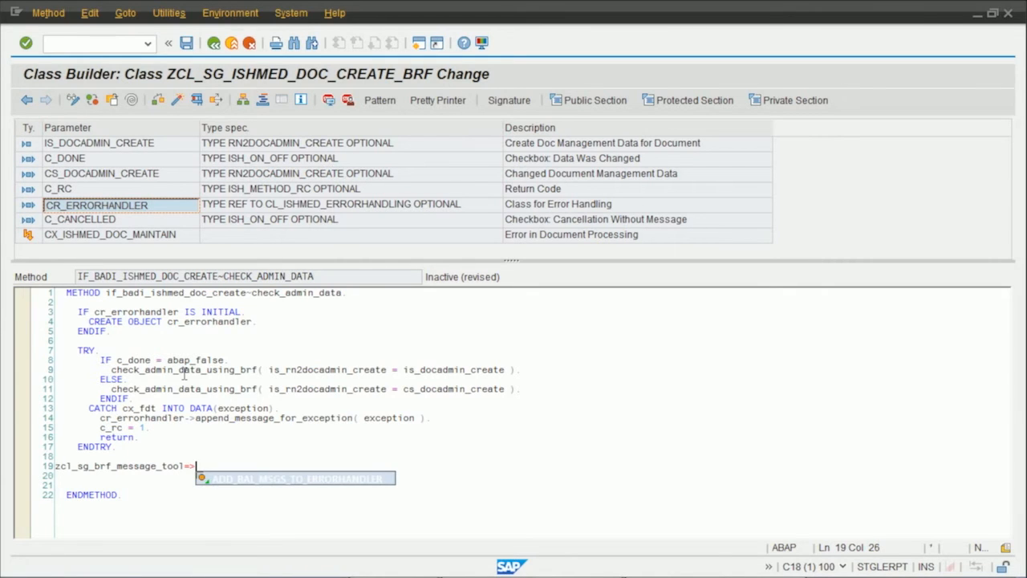
key(shift+Return)
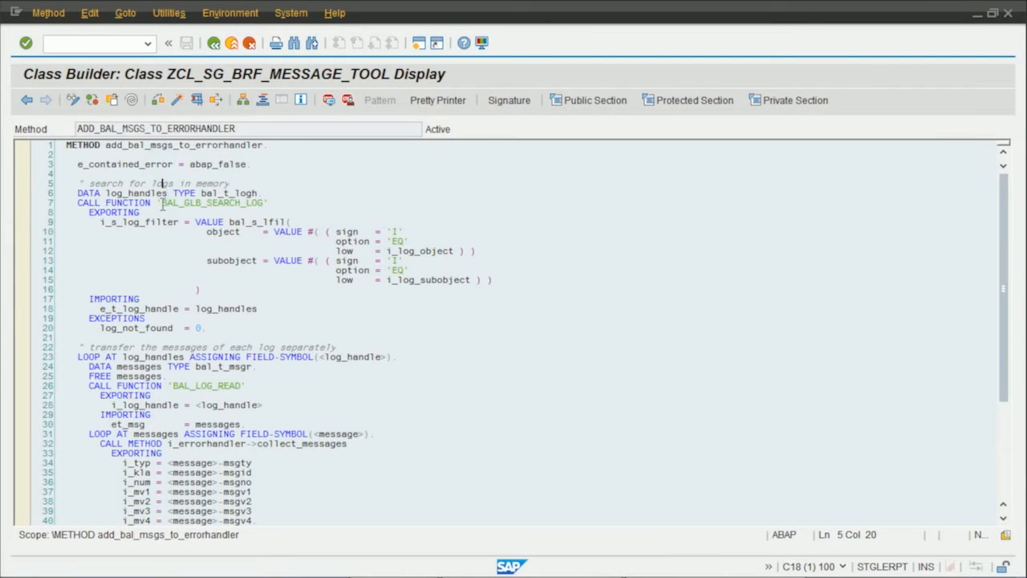
Examine how ADD_BAL_MSGS_TO_ERRORHANDLER searches the logs, reads and transfers their messages, flags errors and deletes the logs.
drag(159, 204, 287, 207)
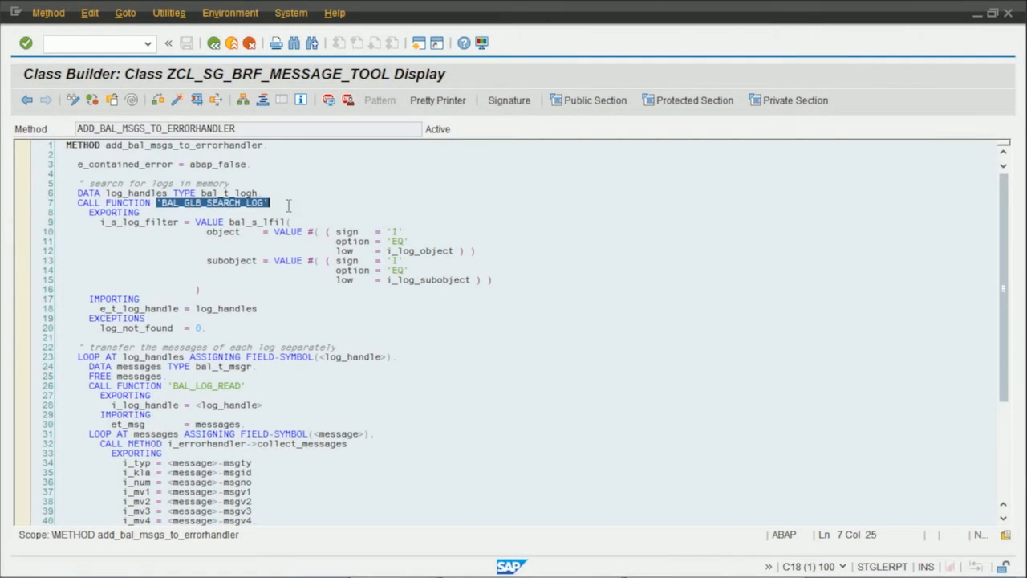
click(415, 241)
click(426, 281)
scroll(426, 282, down, 4)
click(157, 241)
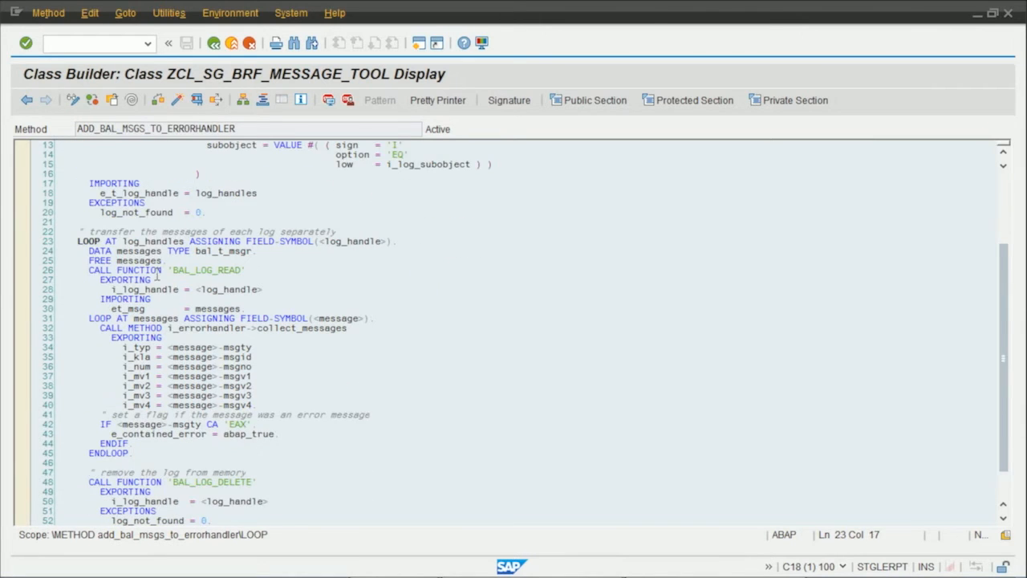
drag(170, 269, 257, 272)
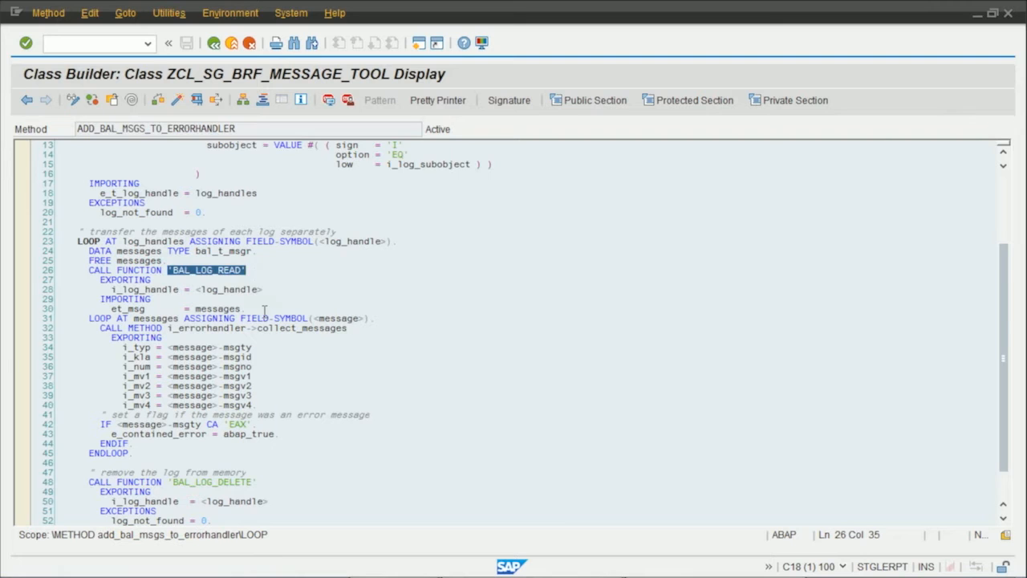
scroll(264, 310, down, 2)
drag(167, 270, 366, 271)
click(159, 367)
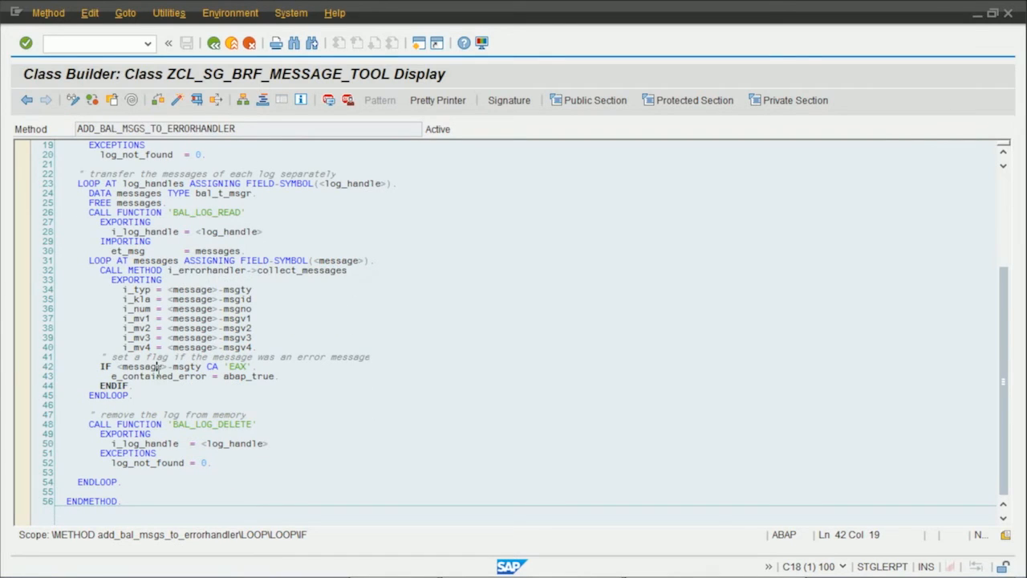
drag(225, 370, 270, 367)
click(128, 377)
scroll(337, 377, down, 3)
drag(167, 337, 303, 338)
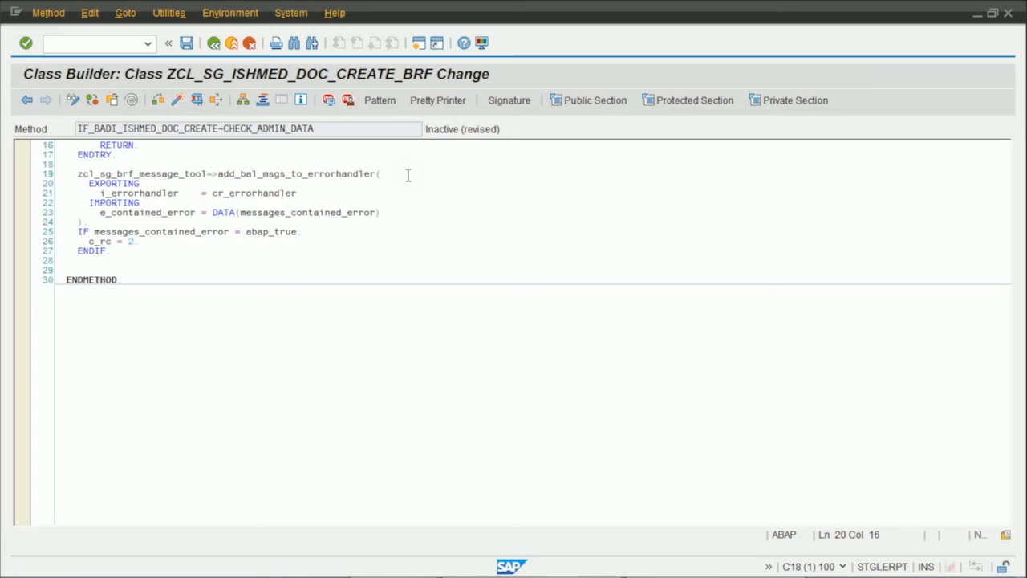
Activate all listed inactive objects of the BAdI implementation and its class ZCL_SG_ISHMED_DOC_CREATE_BRF.
key(ctrl+F3)
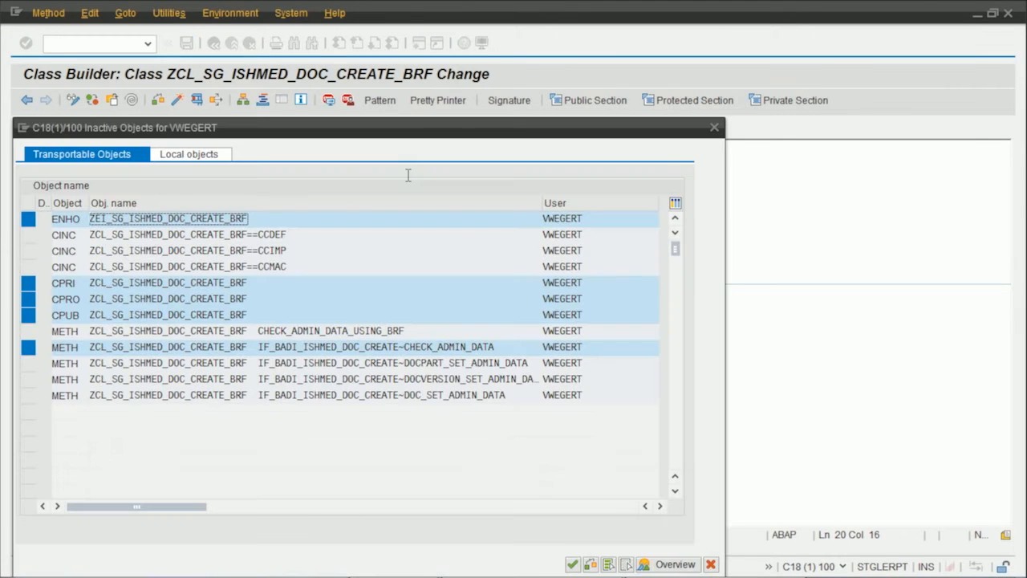
click(608, 565)
click(573, 565)
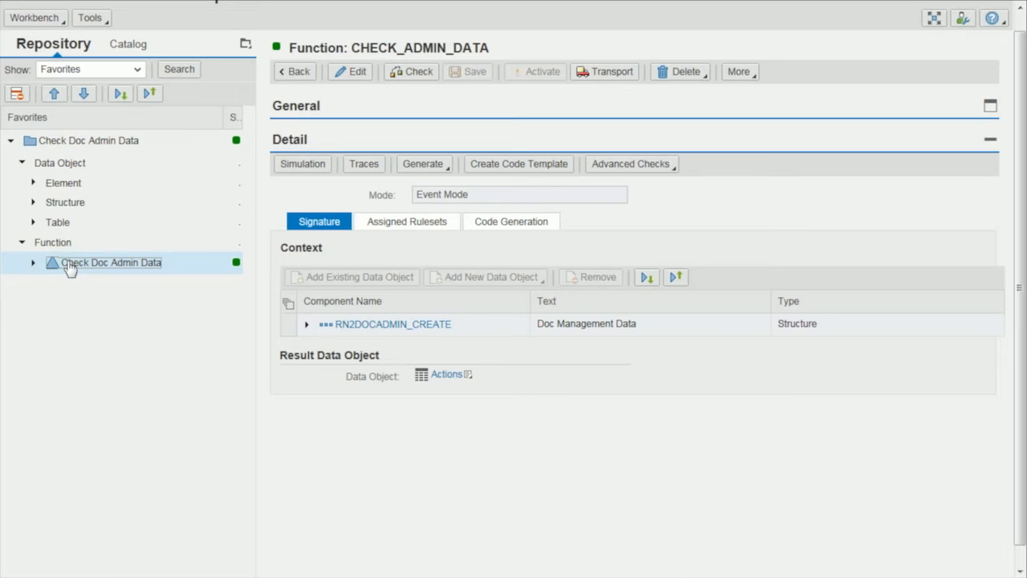
In the BRFplus workbench, create ruleset CHECK_DATA_INST_0001 with short text Check Doc Admin 1 for function CHECK_ADMIN_DATA and open it.
click(383, 230)
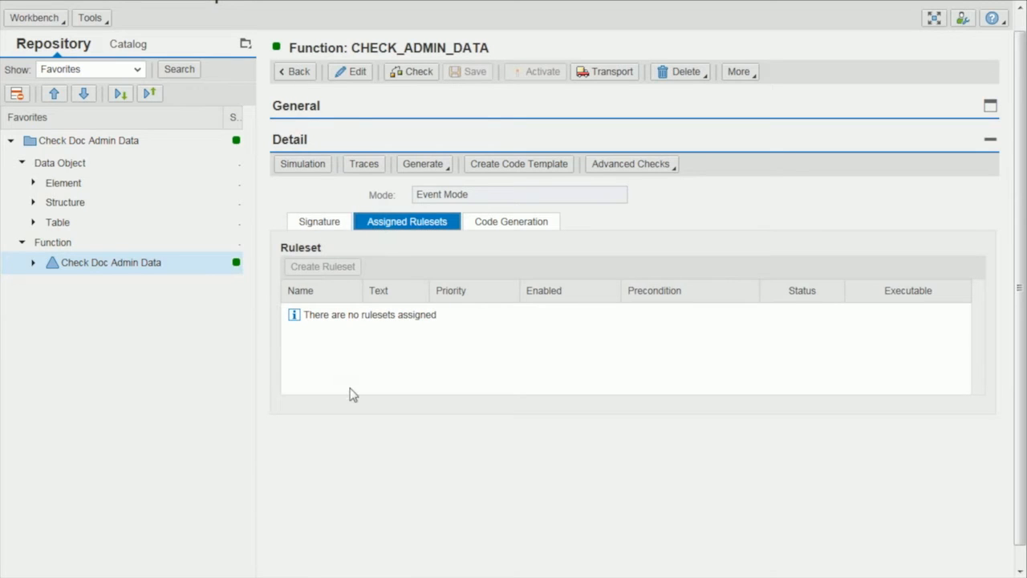
click(358, 74)
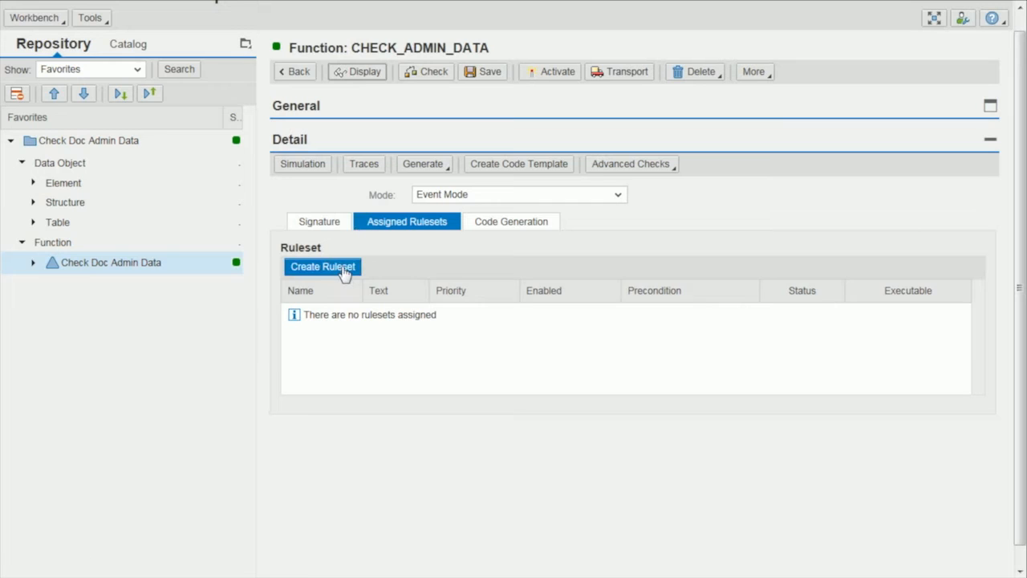
click(343, 271)
text(CHECK_DATA_)
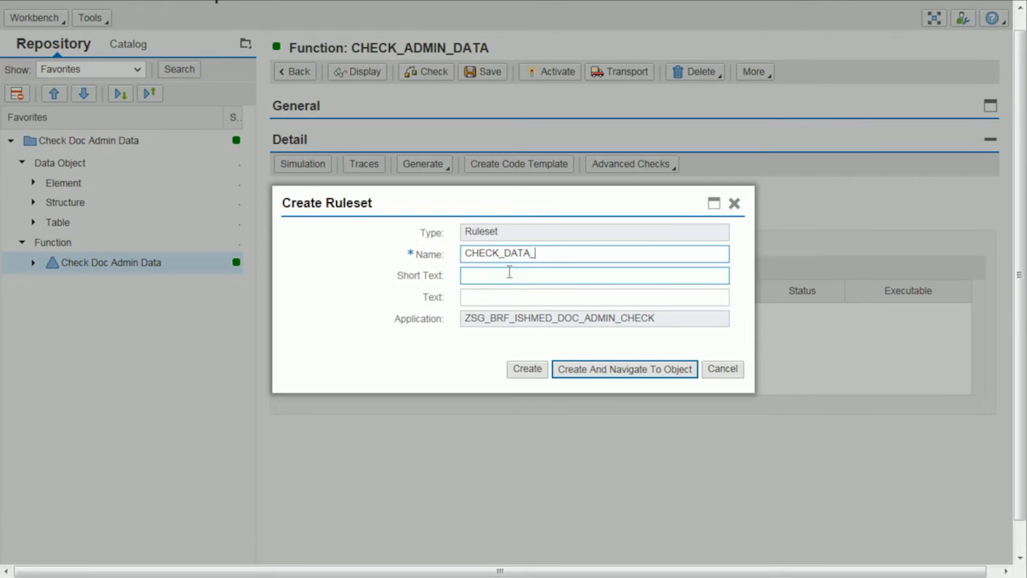
text(0001INST_)
click(618, 281)
text(Check Doc Admin Data)
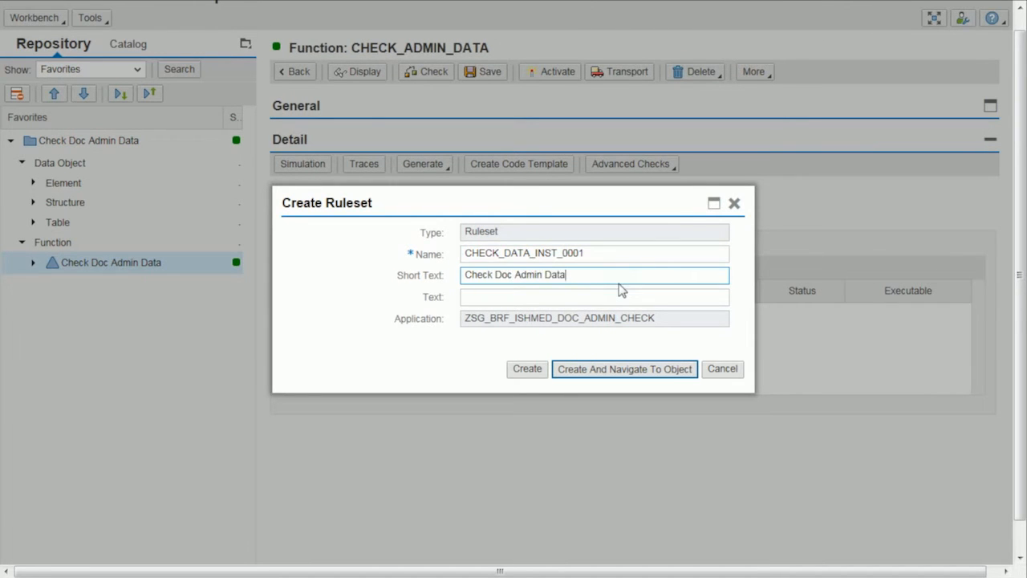
key(ctrl+shift+Left)
text(1)
click(604, 368)
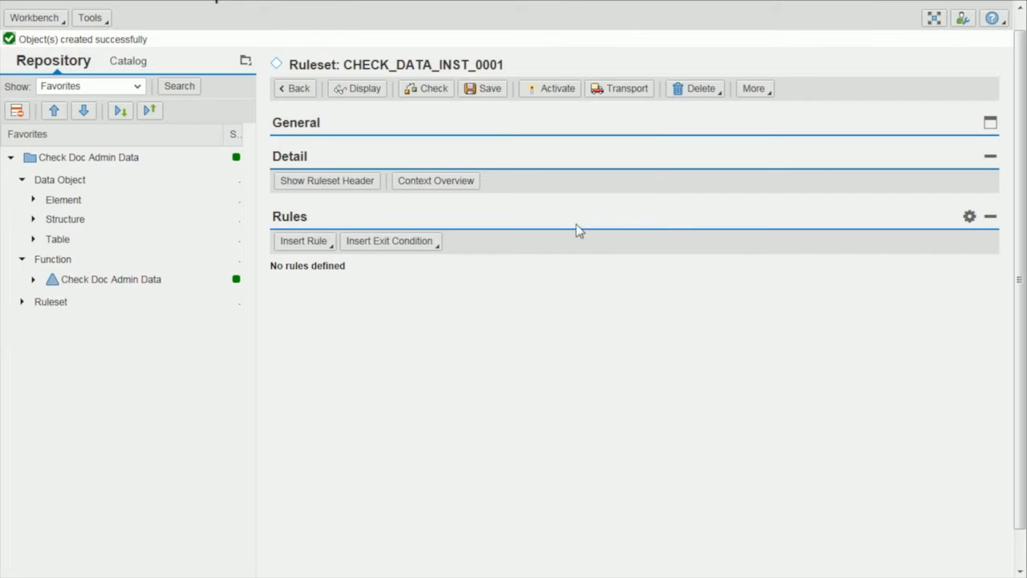
Set the ruleset's precondition to Institution is equal to 0001 using a value range, and save the ruleset.
click(309, 187)
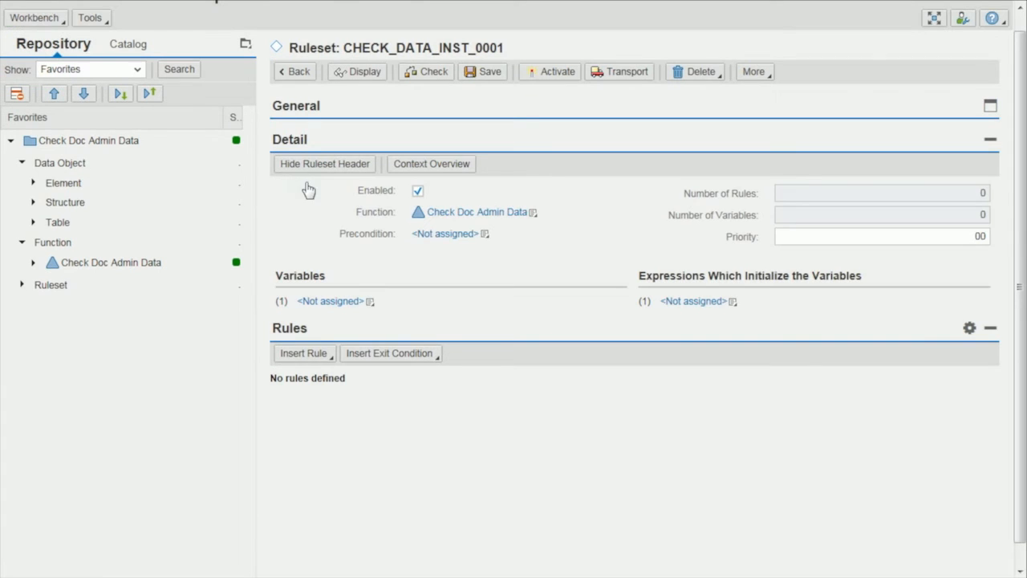
click(485, 236)
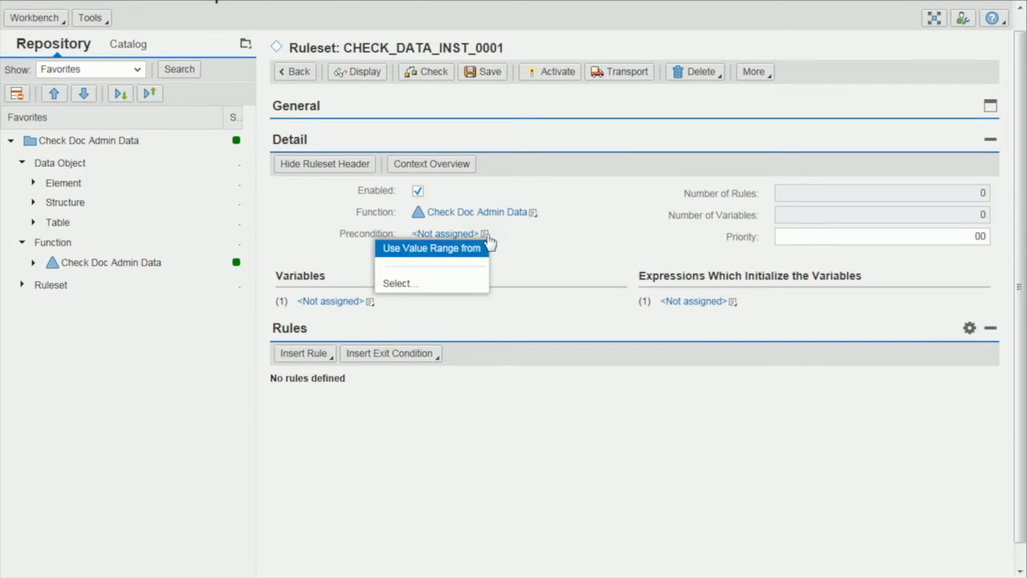
click(410, 255)
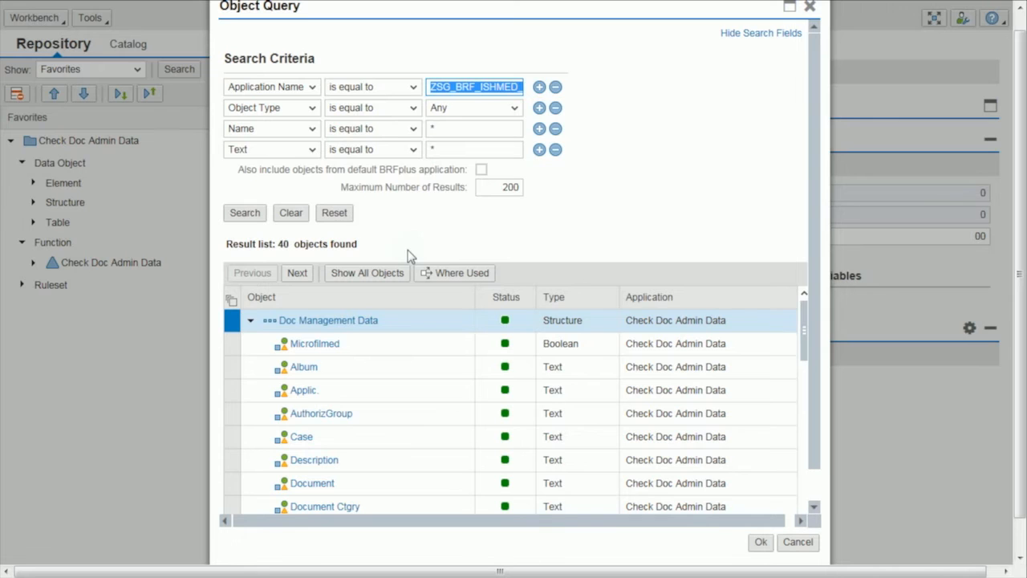
click(803, 437)
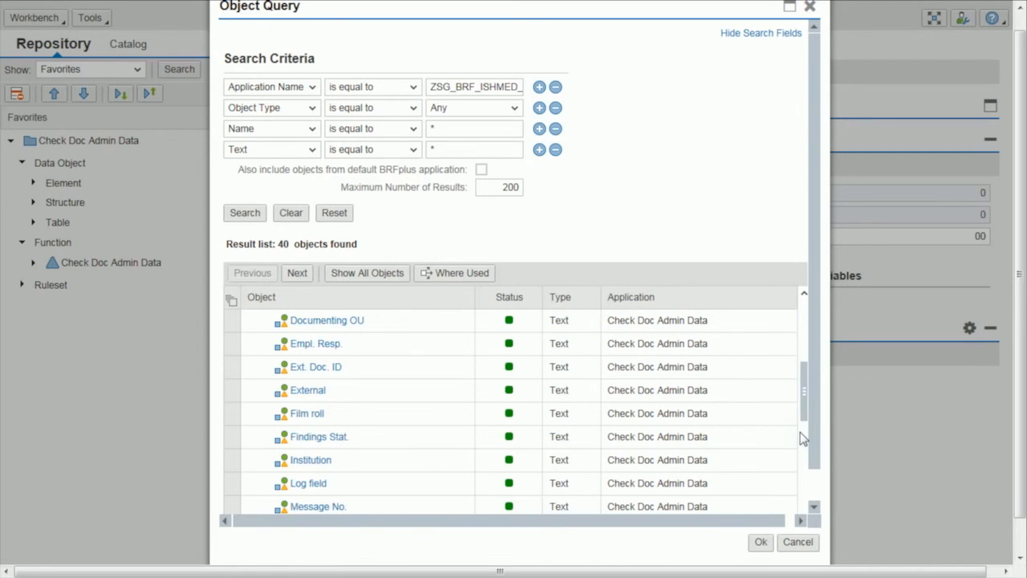
click(317, 462)
click(589, 158)
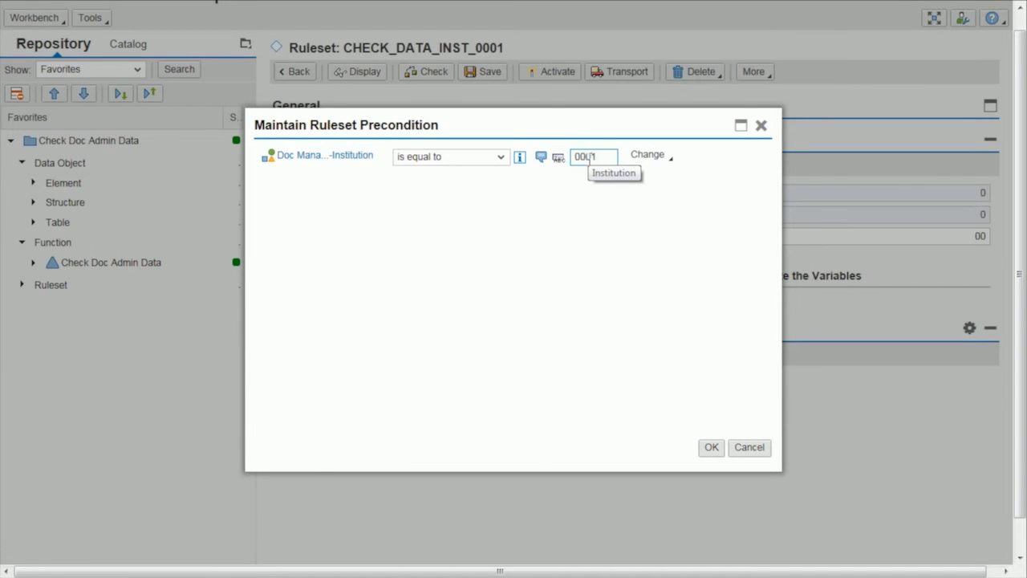
click(708, 449)
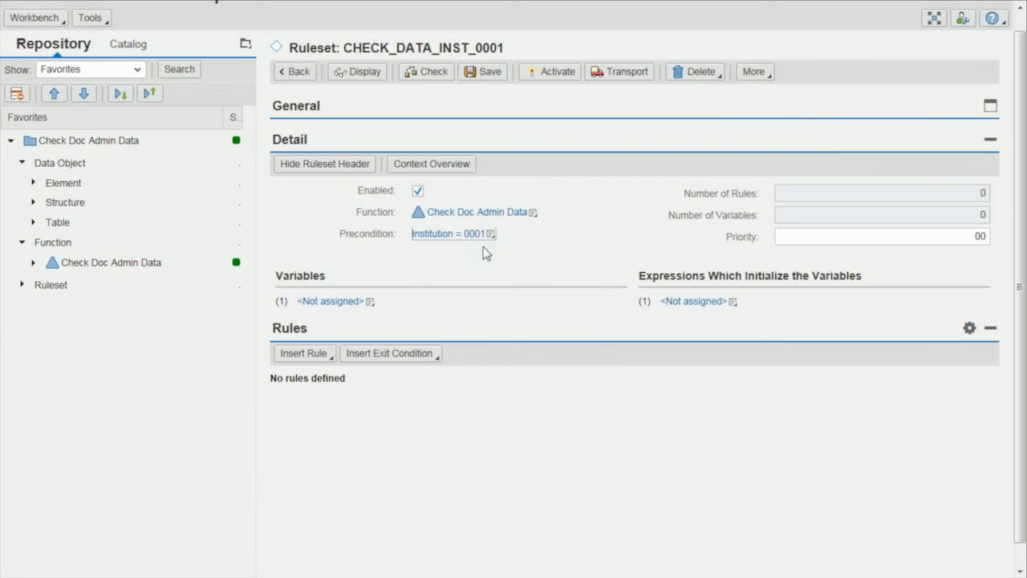
click(481, 73)
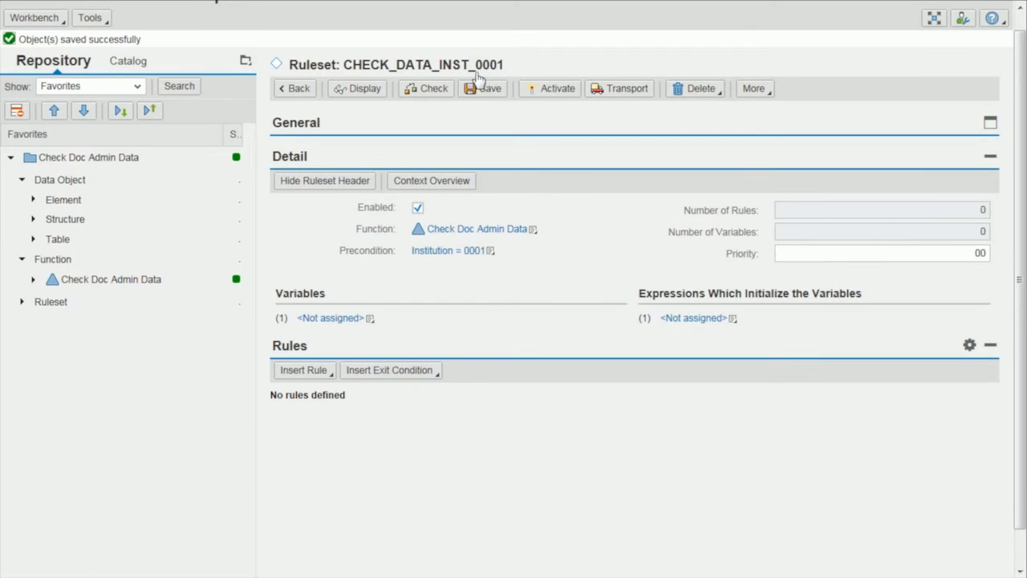
Return to function CHECK_ADMIN_DATA, create a second ruleset CHECK_DATA_INST_0007 with short text Check Doc Admin 7, and open it.
click(293, 90)
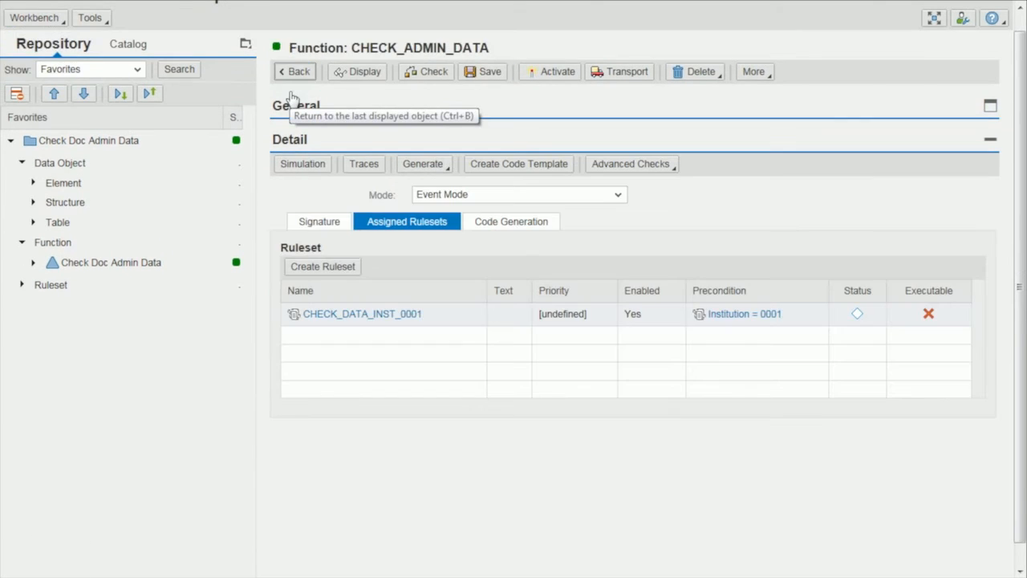
click(336, 269)
text(CHECK_DATA_INST_0007)
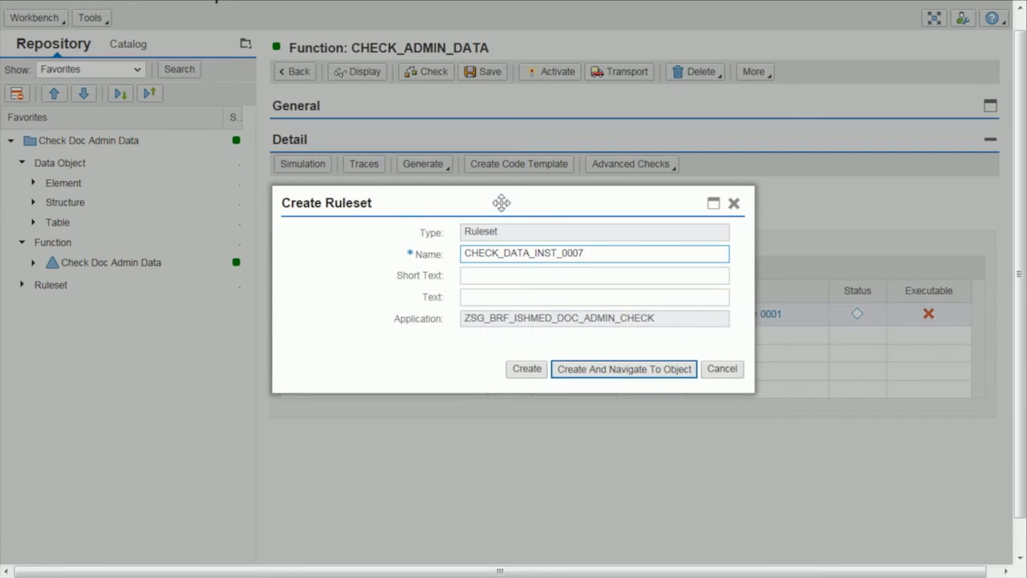
click(570, 315)
text(Check Doc Admin 7)
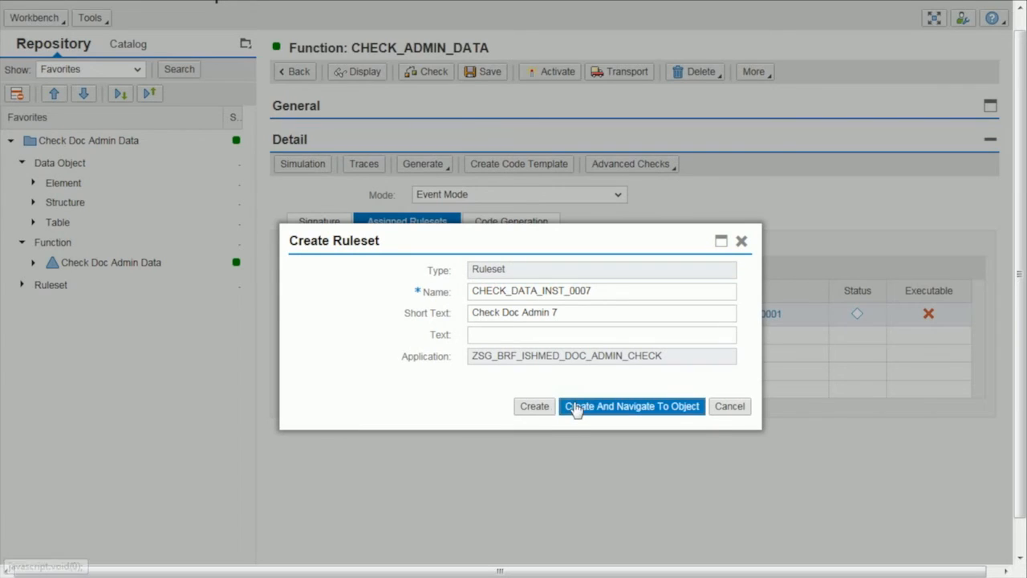
key(Return)
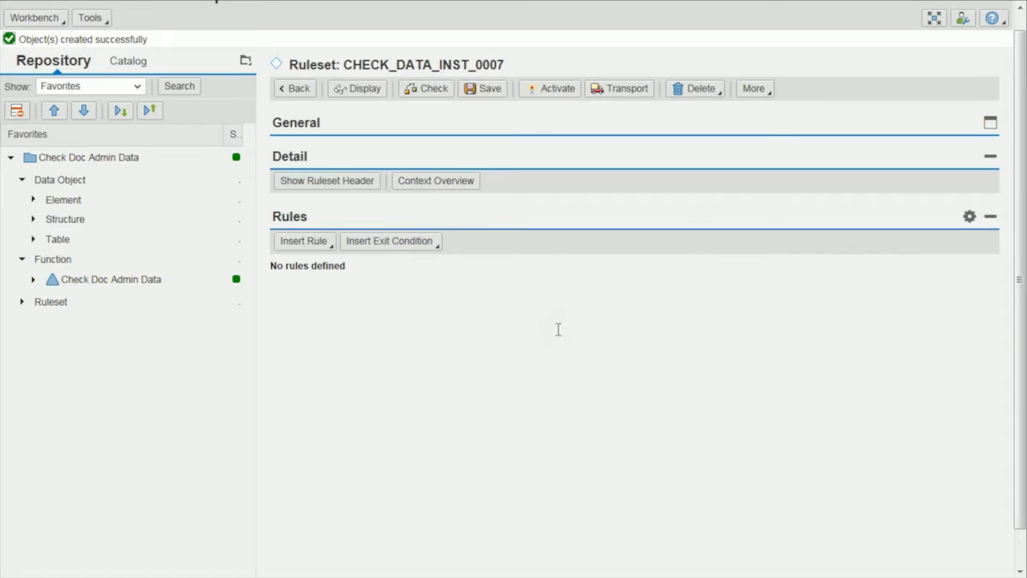
Show the ruleset header and set the precondition of CHECK_DATA_INST_0007 to Institution is equal to 0007 using a value range.
click(375, 185)
click(484, 233)
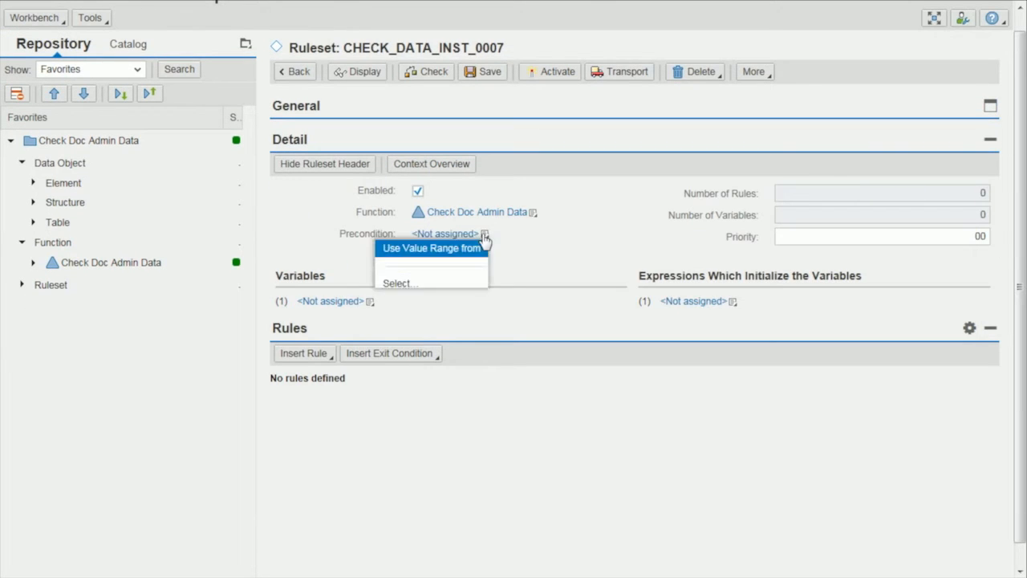
click(431, 246)
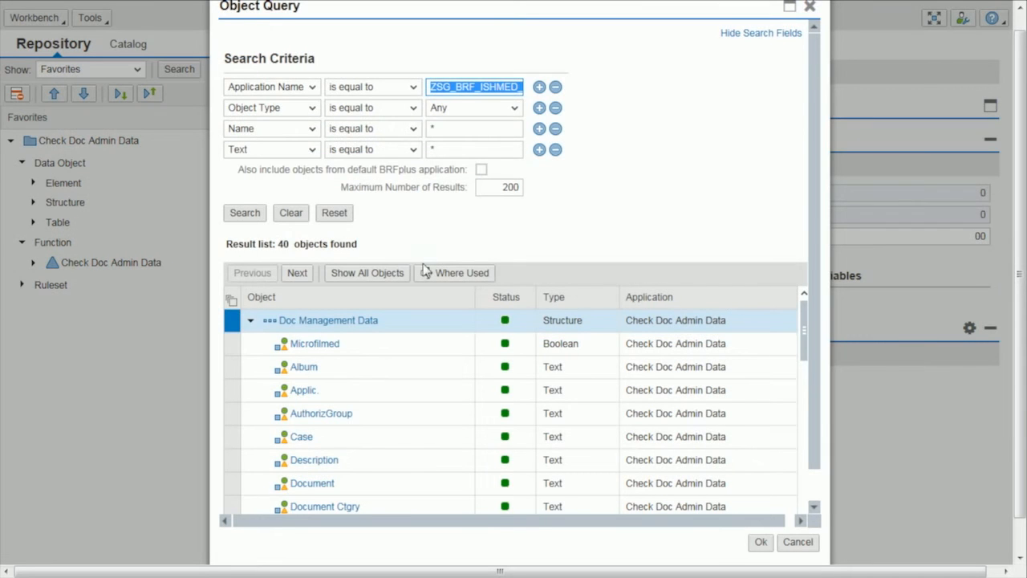
scroll(349, 418, down, 3)
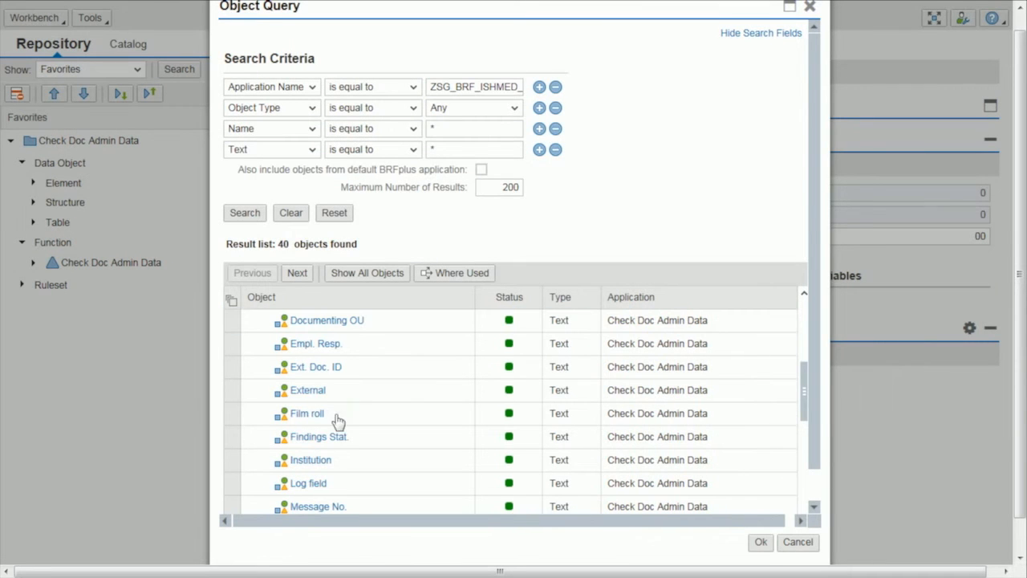
click(312, 468)
click(760, 542)
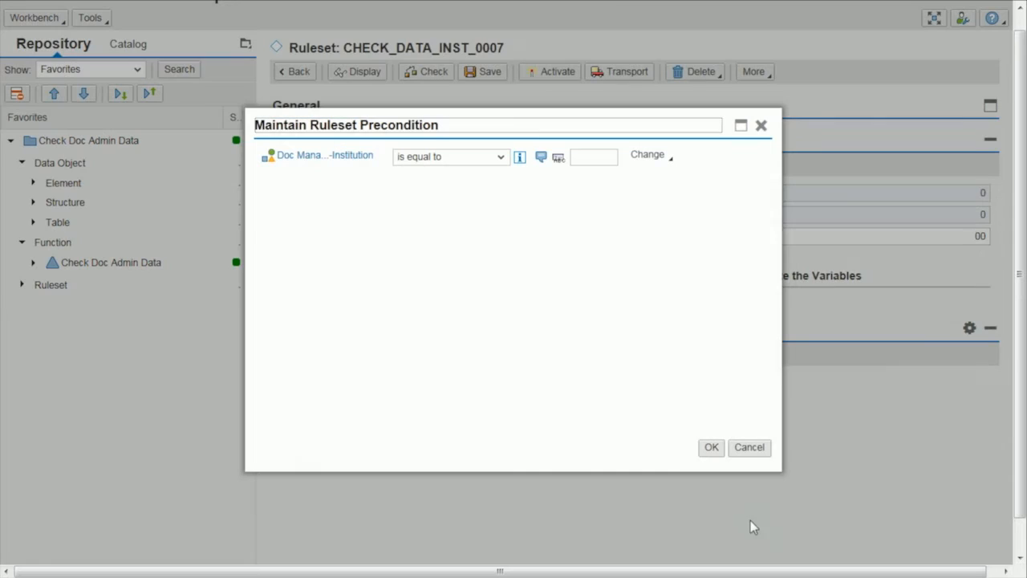
text(0007)
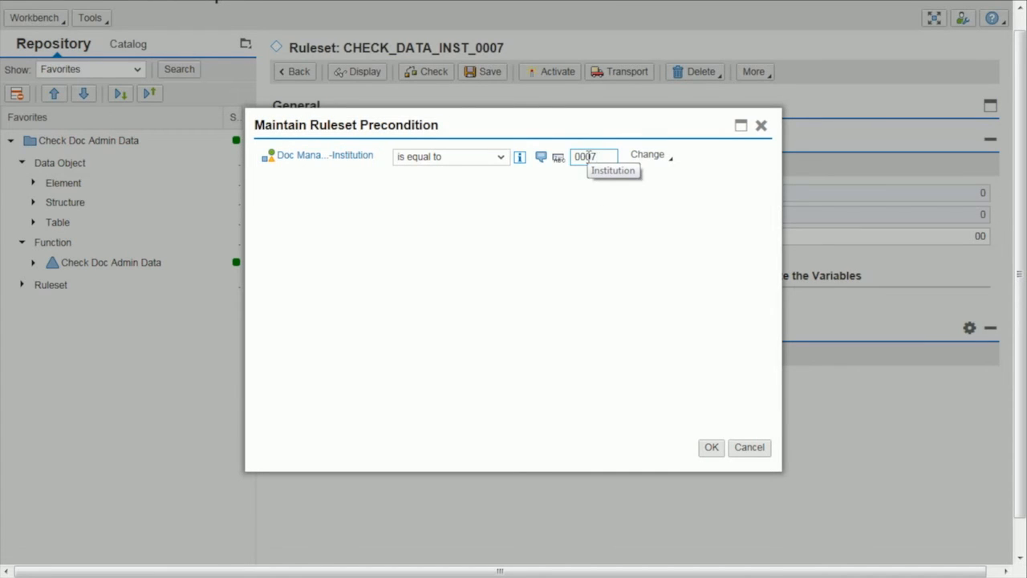
click(711, 446)
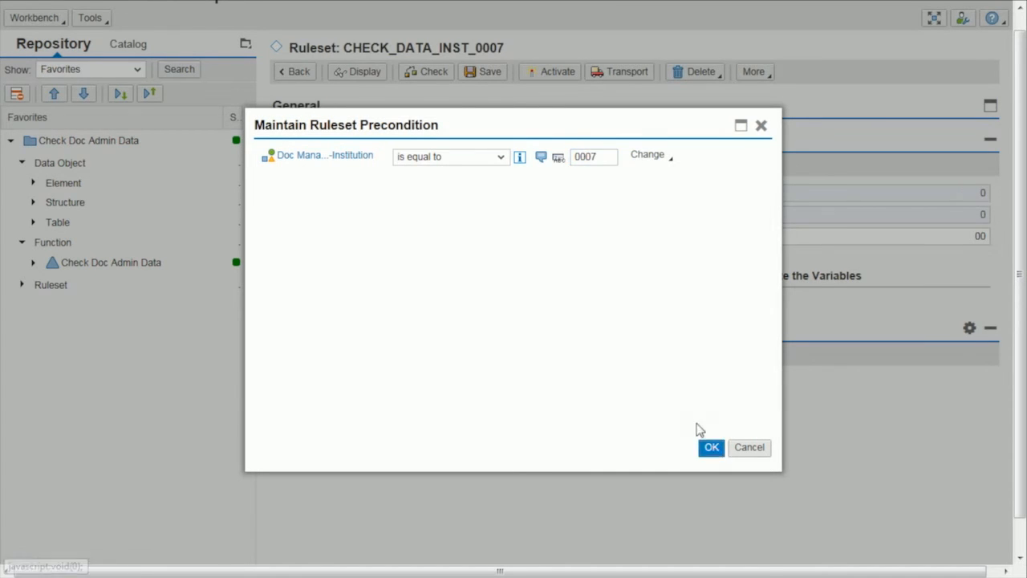
Return to the function, reopen ruleset CHECK_DATA_INST_0007, and insert a new rule described as "check if patient-level document is allowed".
click(295, 88)
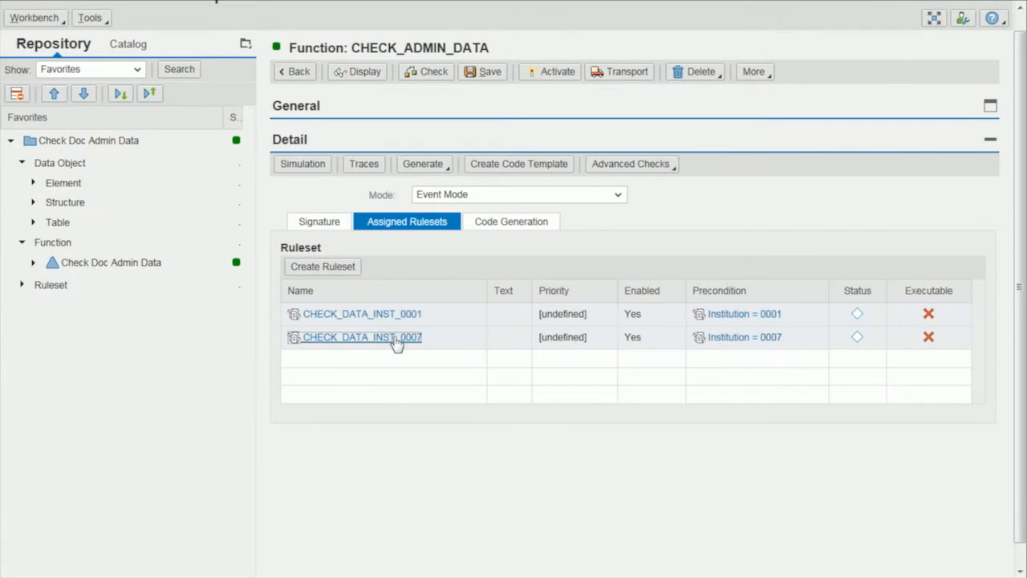
click(395, 337)
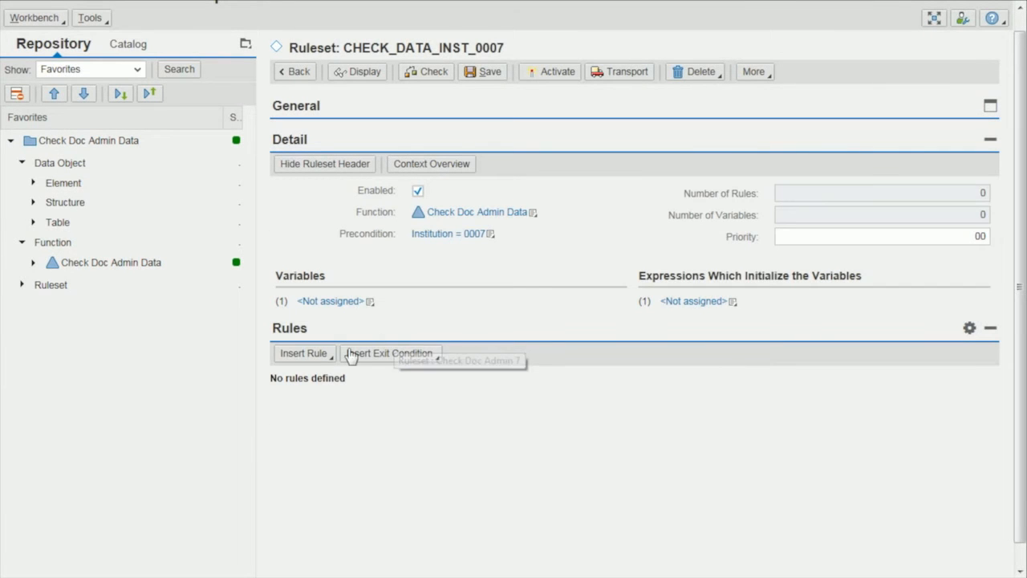
click(320, 355)
click(297, 372)
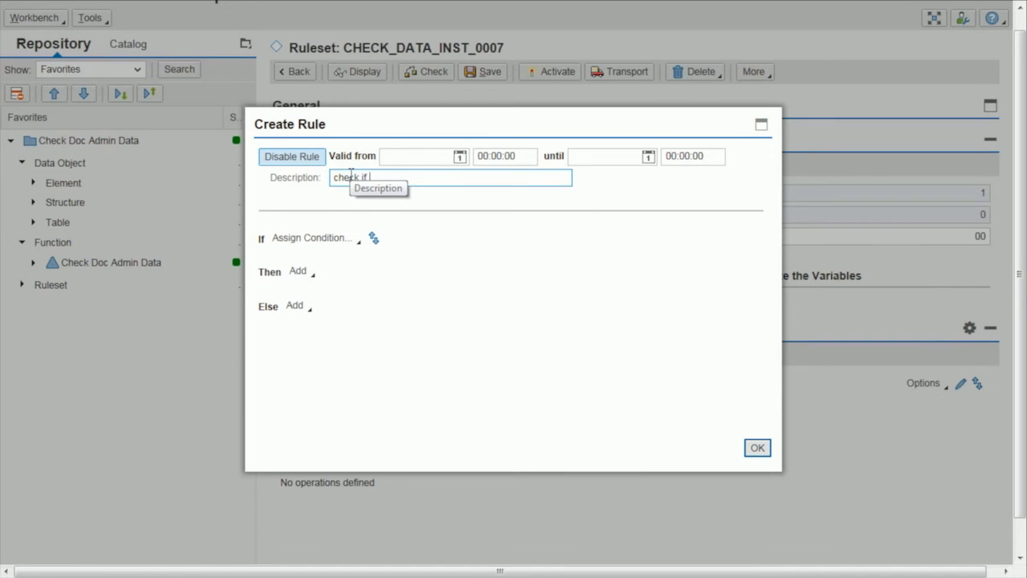
click(417, 209)
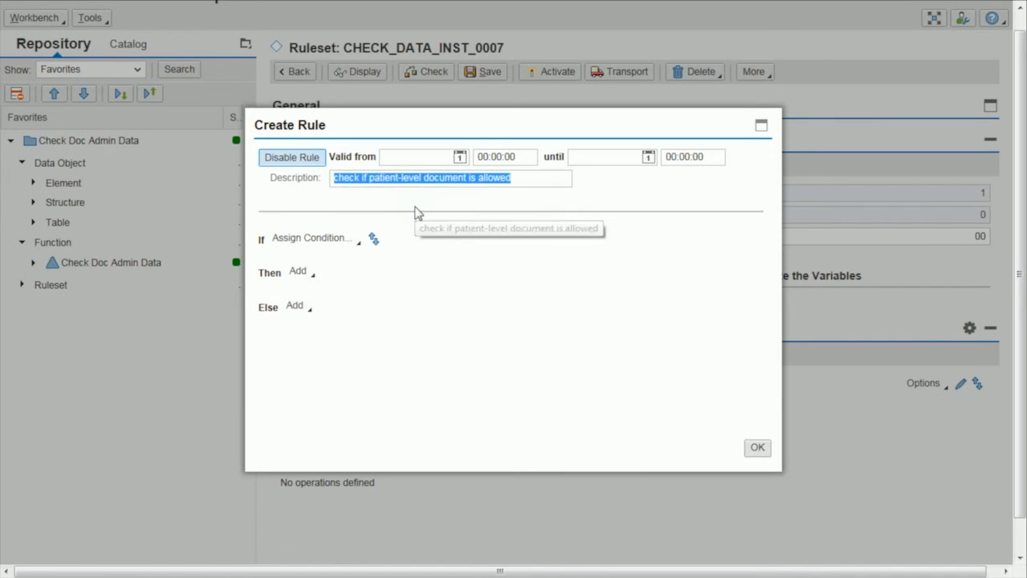
Set the new rule's condition to a value range on the context field Case with the operator is initial.
click(359, 240)
mouse_move(360, 258)
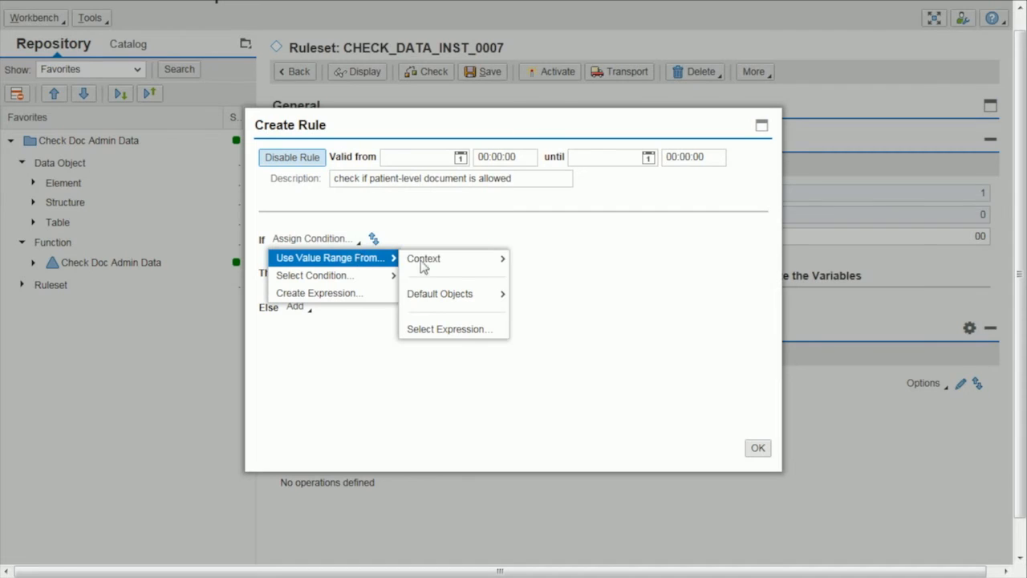
mouse_move(454, 270)
click(536, 263)
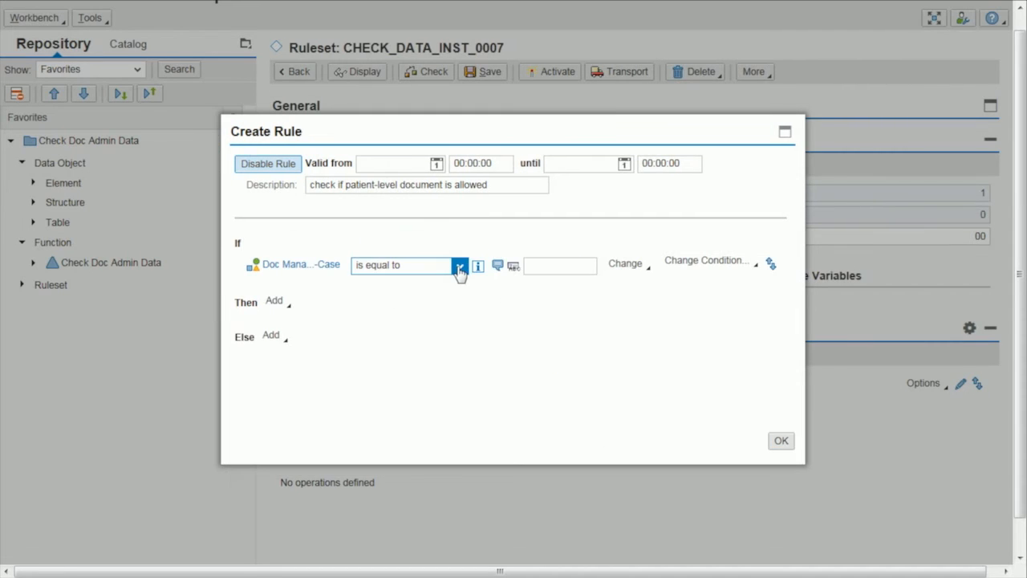
click(458, 266)
drag(489, 319, 484, 371)
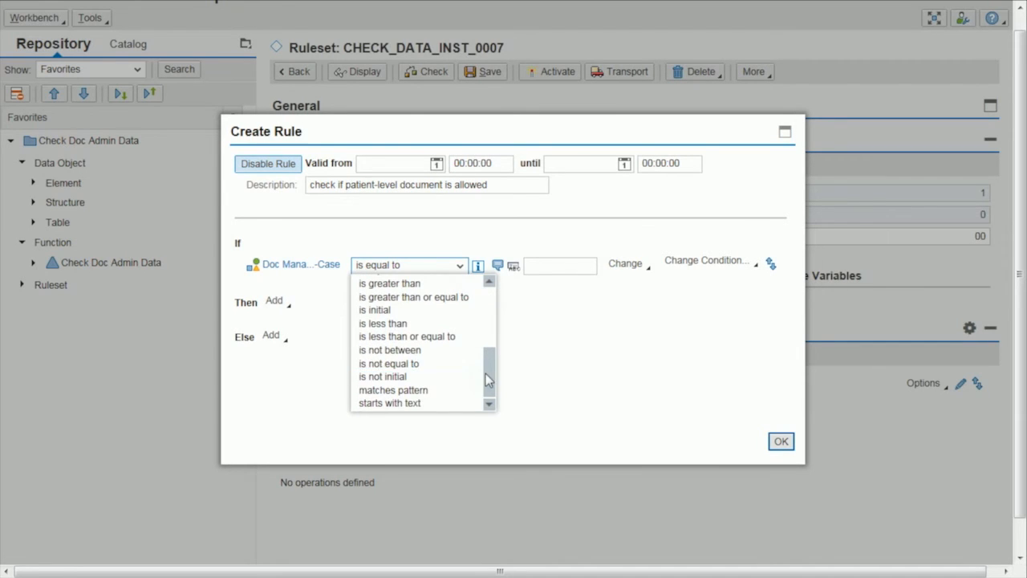
click(424, 310)
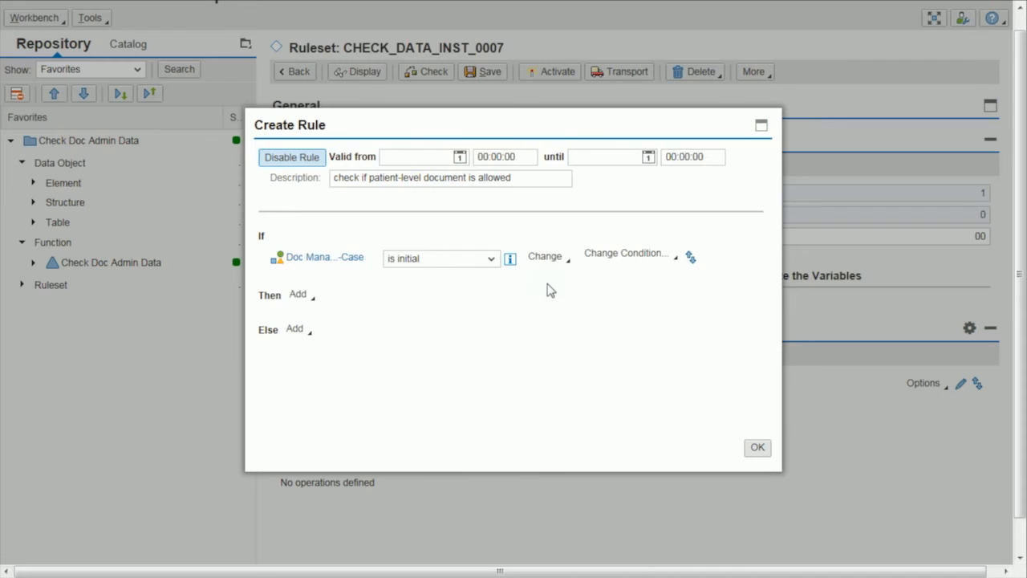
Create rule CHECK_NO_CASE_0007 as the rule to process in the Then branch, saving the ruleset and opening the created rule.
click(314, 298)
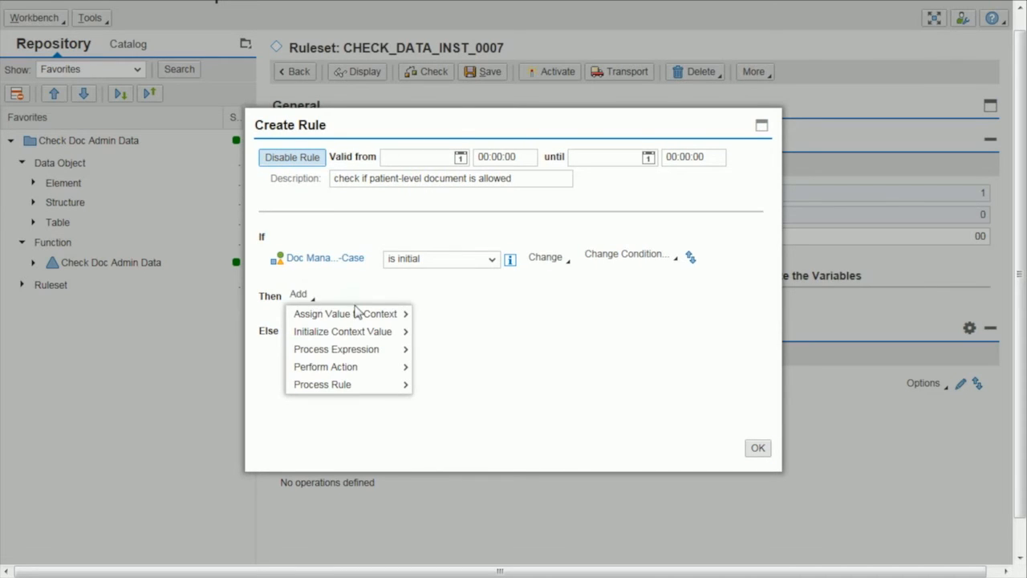
mouse_move(395, 390)
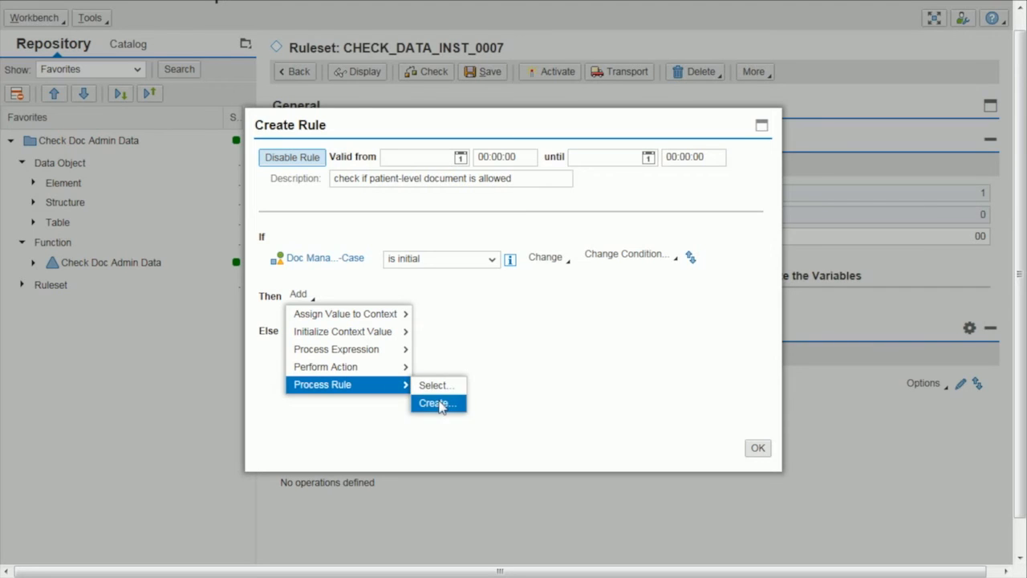
click(433, 403)
text(CHECK_NO_CASE)
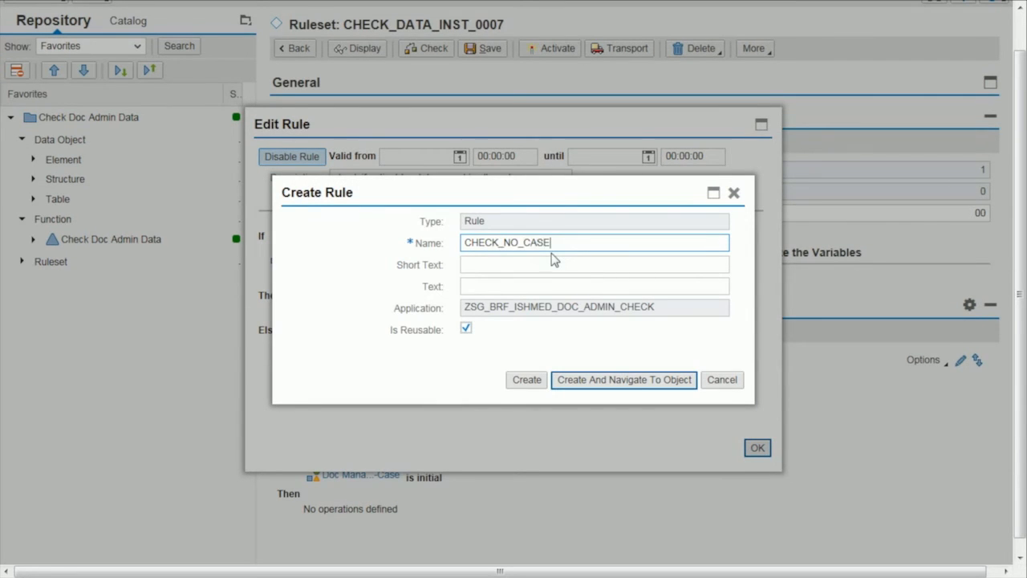
click(604, 378)
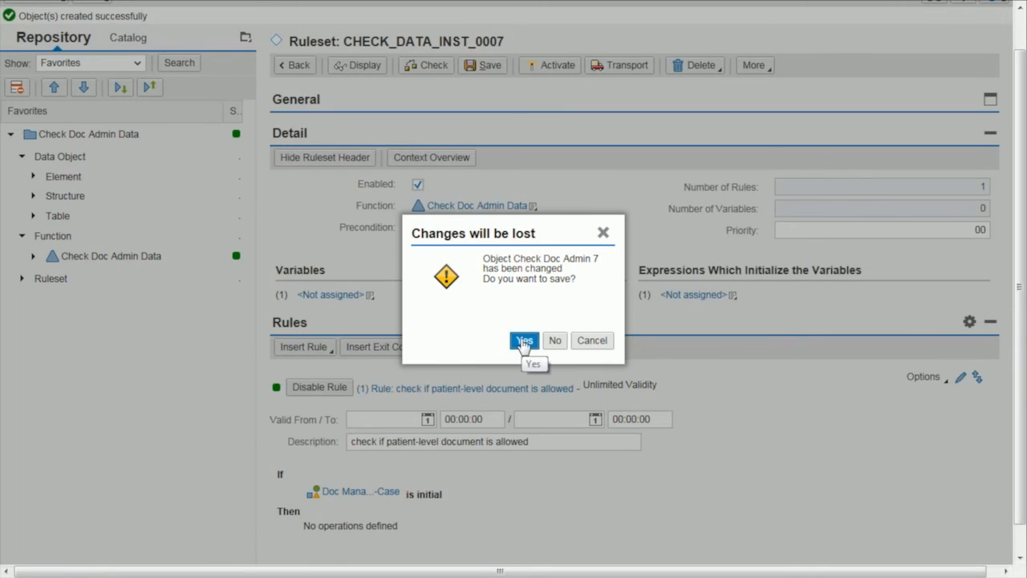
click(523, 342)
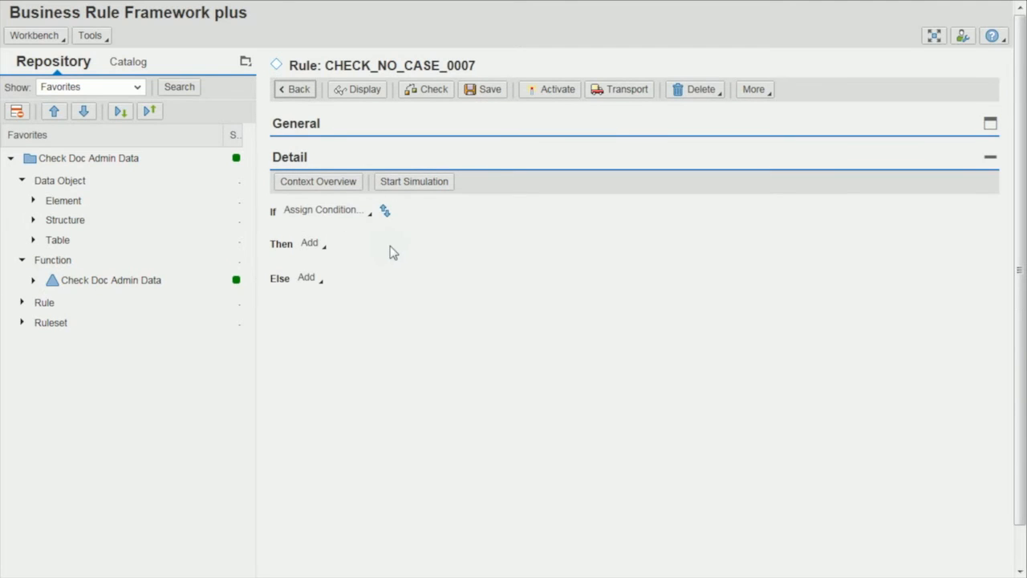
Set the condition of CHECK_NO_CASE_0007 to Document Ctgry is equal to N2_LABOR or is equal to ZSTGLABPDF.
click(365, 213)
mouse_move(381, 231)
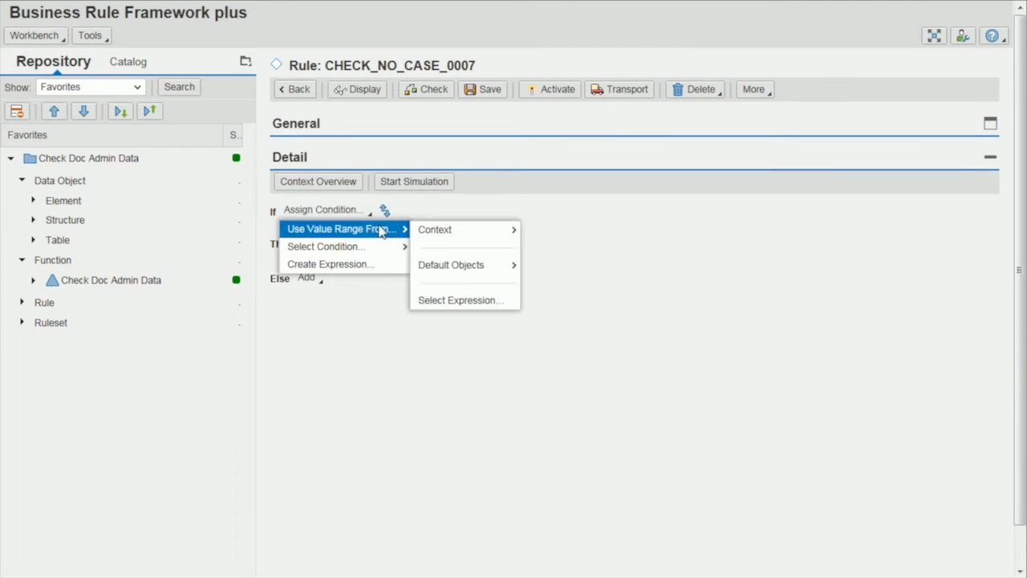
mouse_move(437, 231)
click(585, 267)
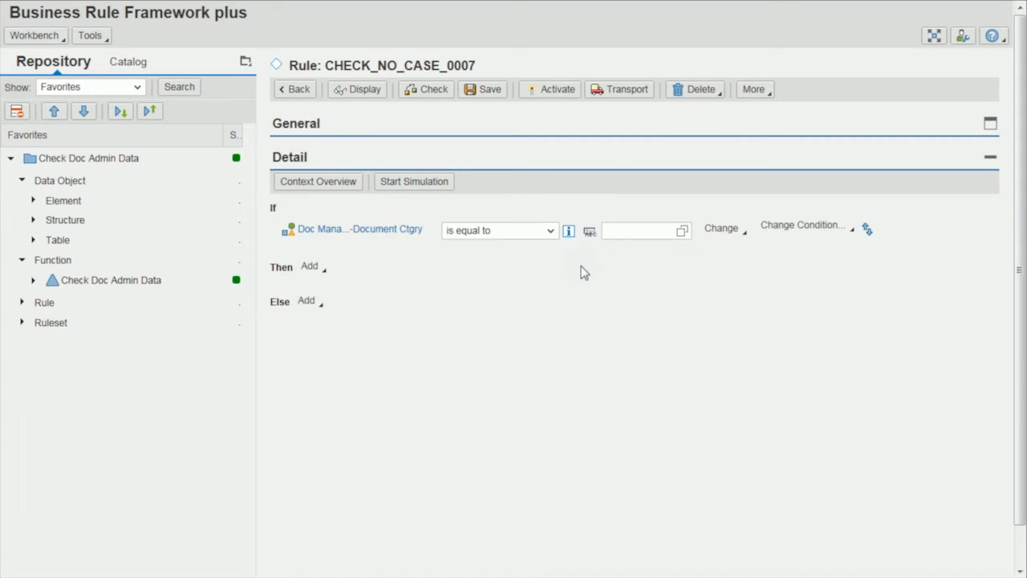
click(606, 231)
text(N2_LABOR)
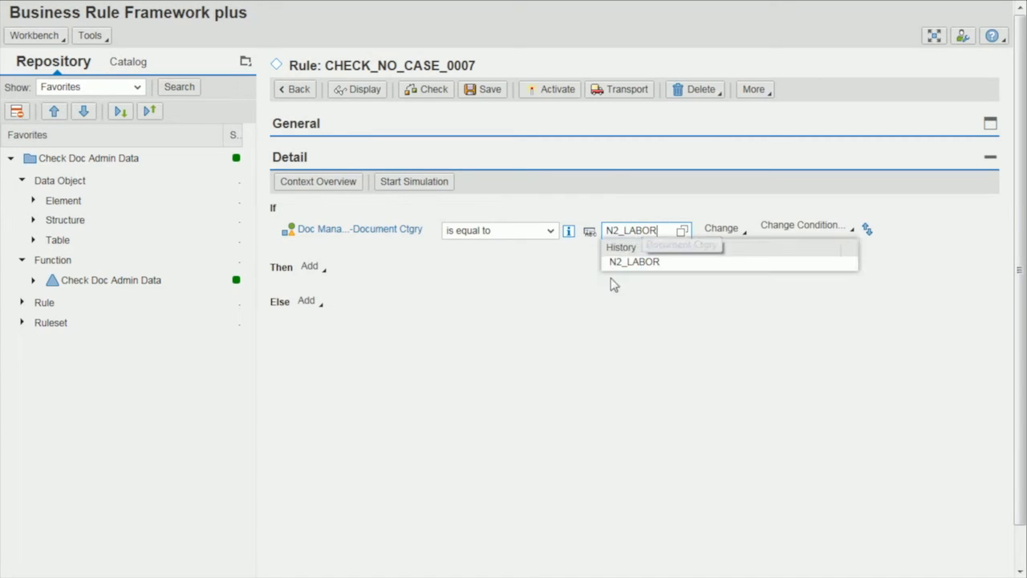
click(745, 234)
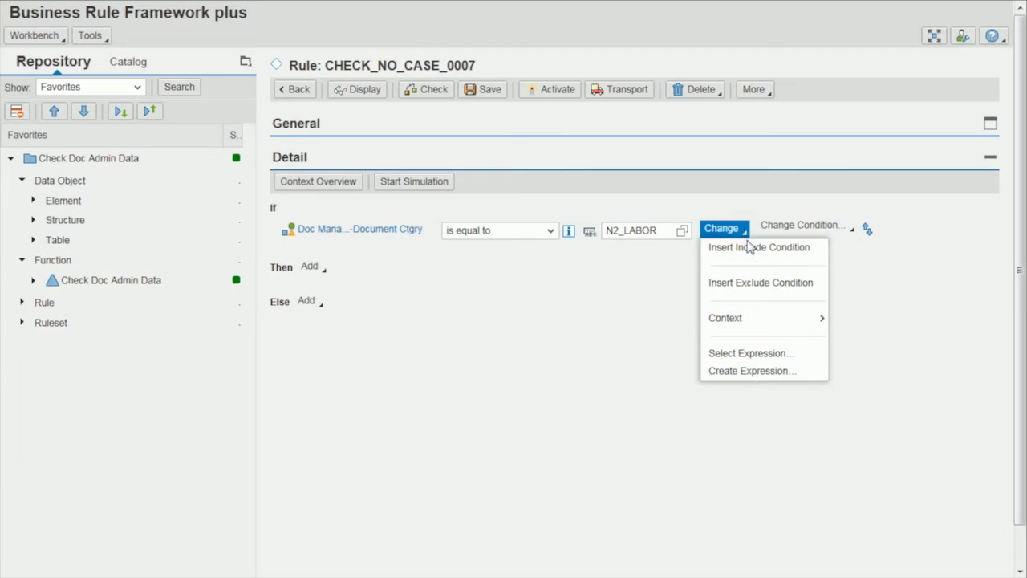
click(750, 247)
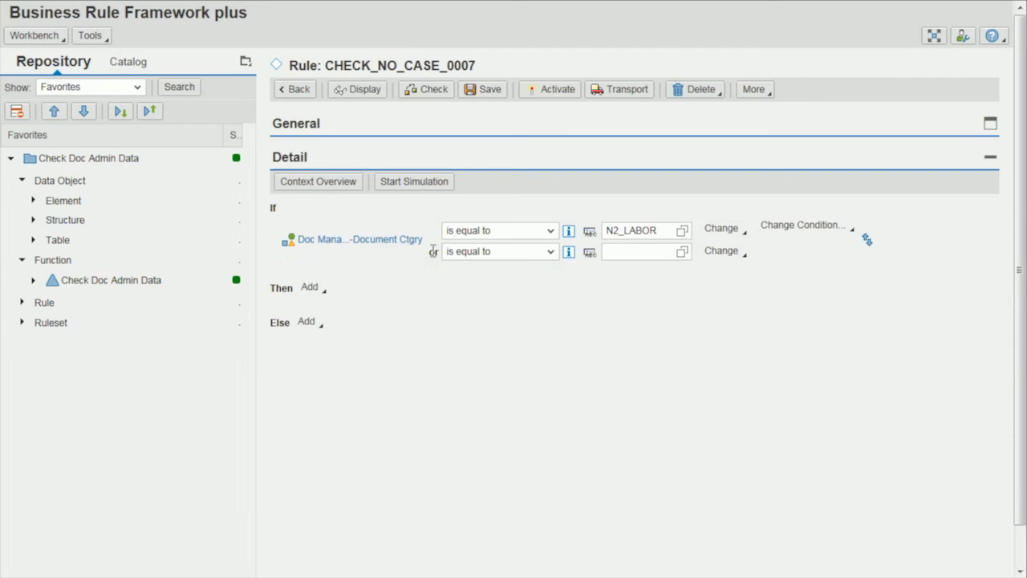
click(632, 252)
text(ZSTGLABPDF)
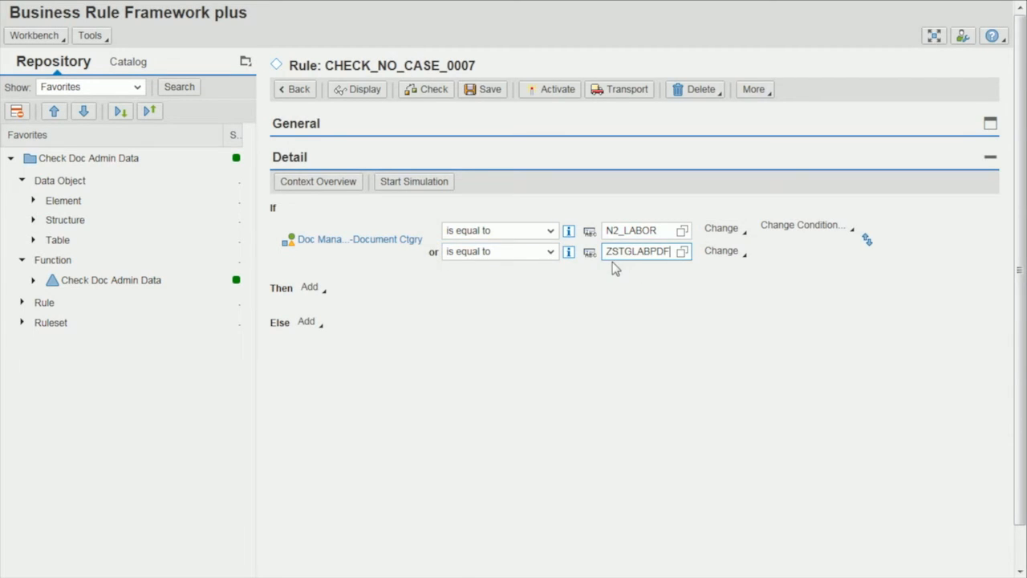
In the Else branch, create the Log Message action LOG_DOC_NO_CASE_ERR, save the rule, and open the action.
click(317, 326)
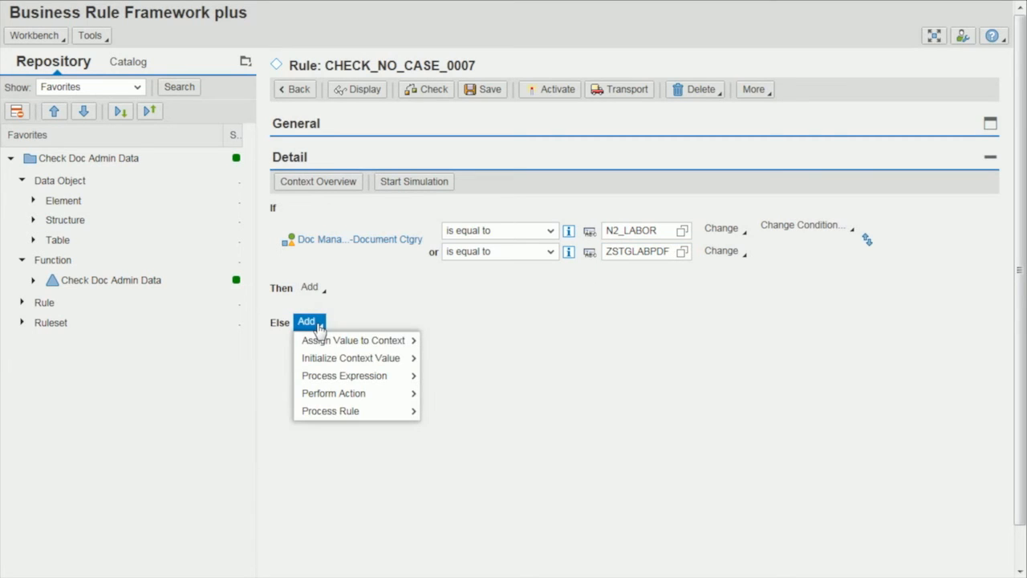
mouse_move(331, 394)
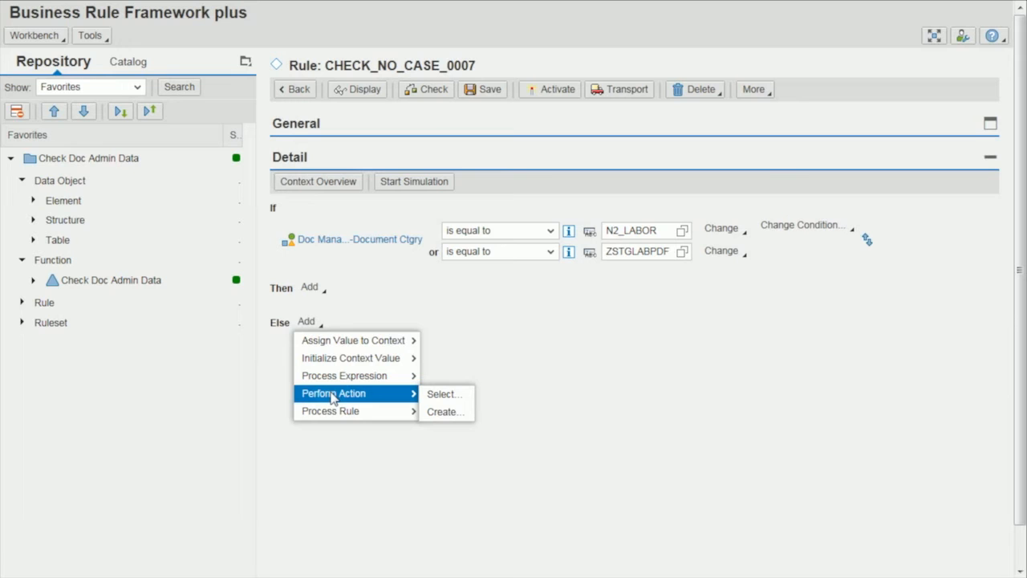
click(446, 412)
click(720, 186)
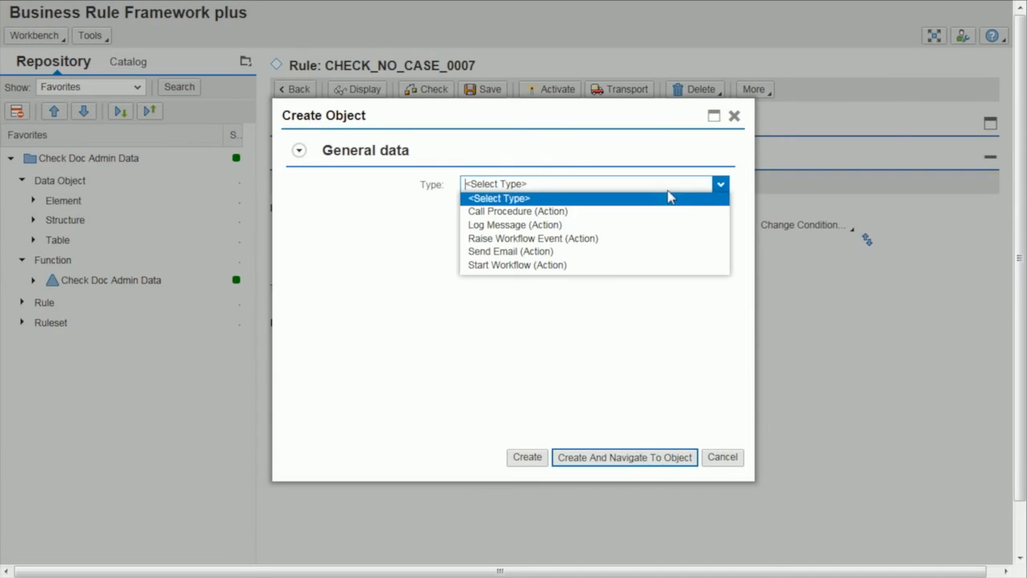
click(517, 226)
click(493, 205)
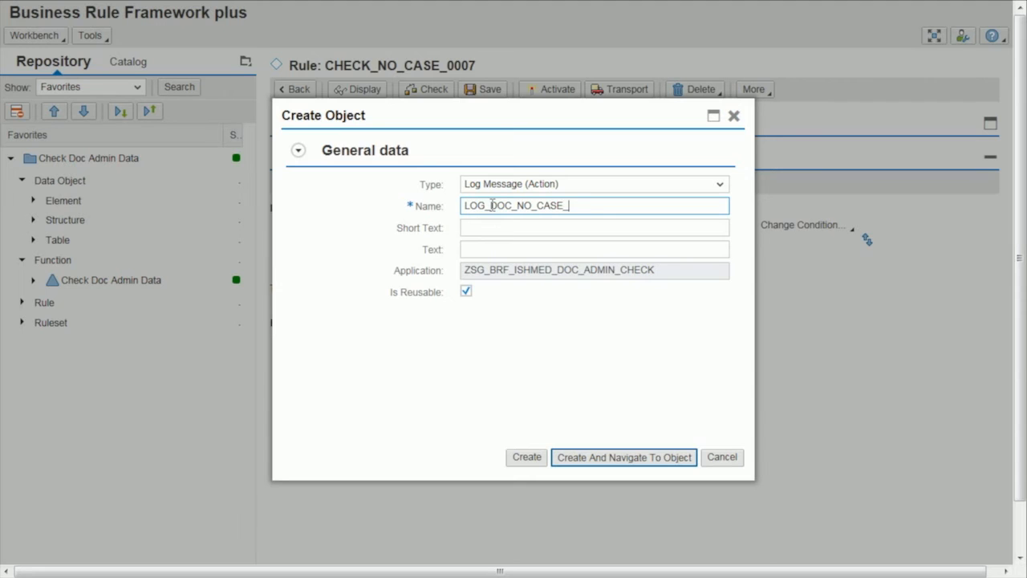
click(607, 464)
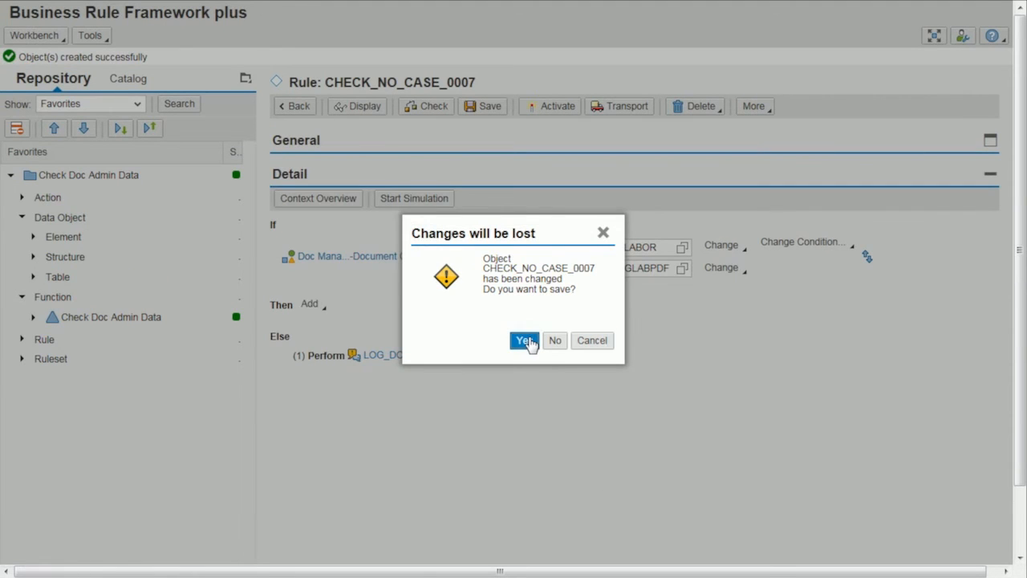
click(526, 341)
Enter the log message "This document may not be created without specifying a case ID." with type Error, and save the action.
click(457, 297)
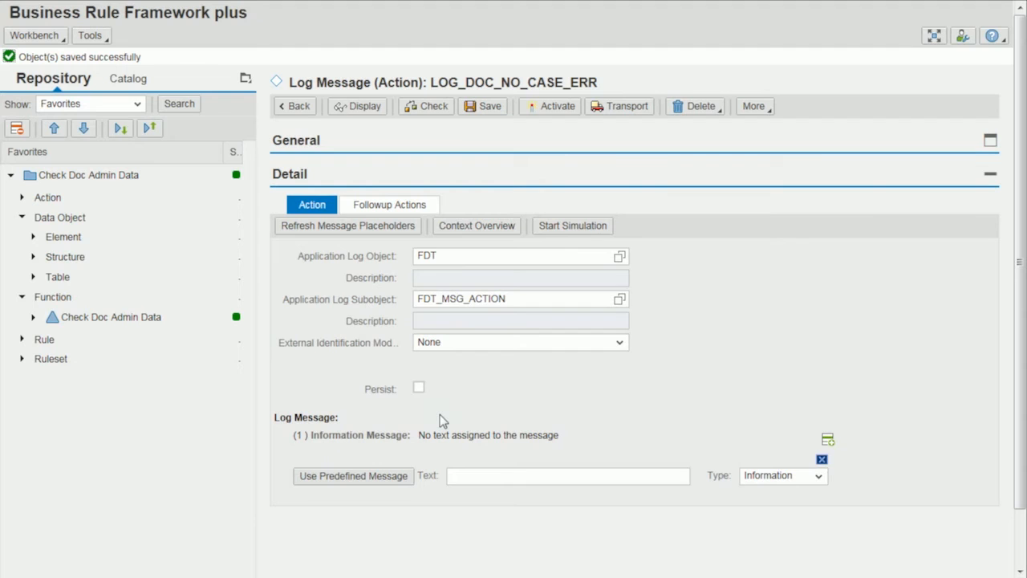
click(464, 475)
text(This document m)
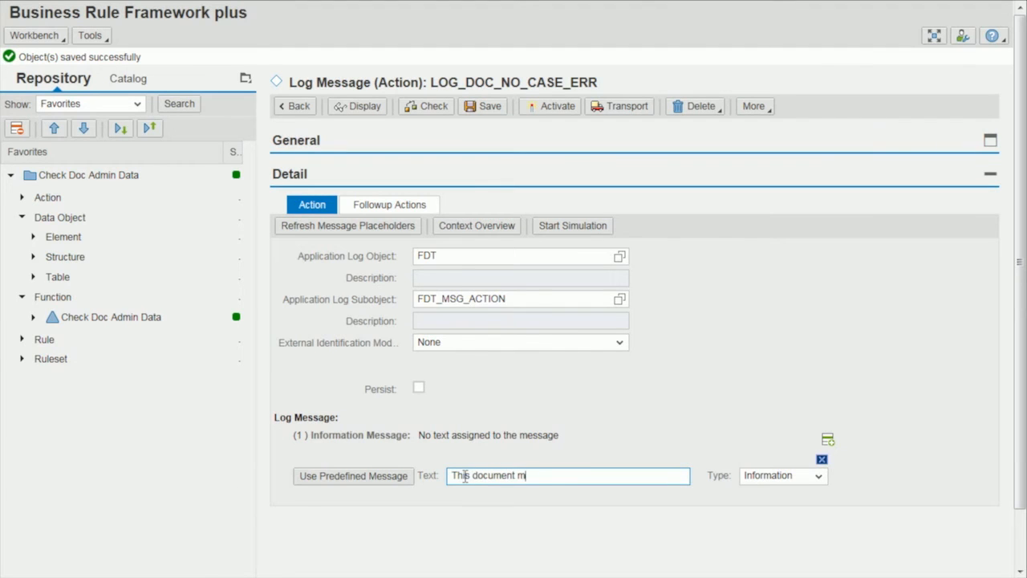
text(ay not be created without specifying a case ID.)
click(769, 475)
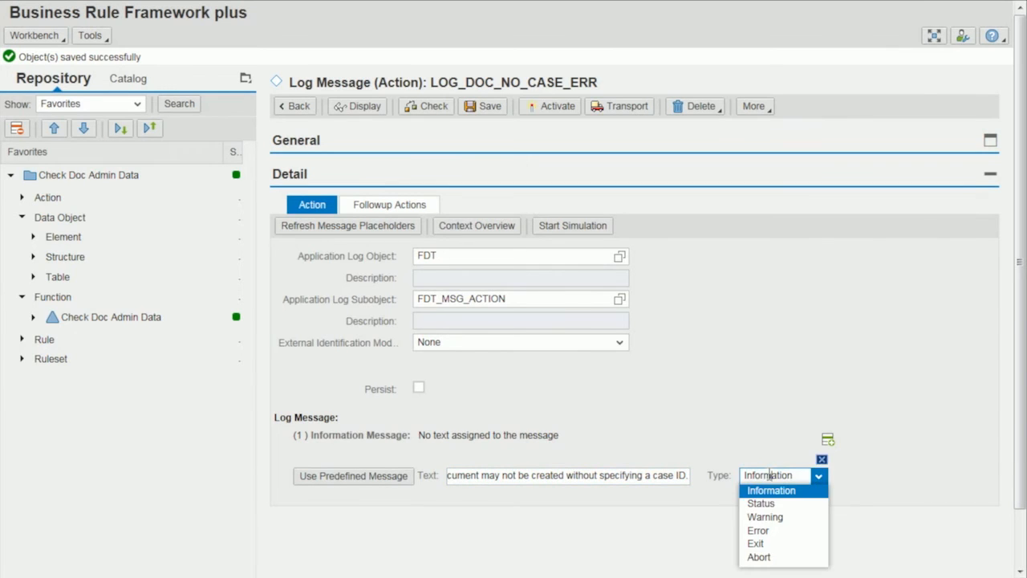
click(758, 531)
click(489, 91)
Activate rule CHECK_NO_CASE_0007, return to ruleset CHECK_DATA_INST_0007, confirm its edited rule, and activate the ruleset.
click(296, 92)
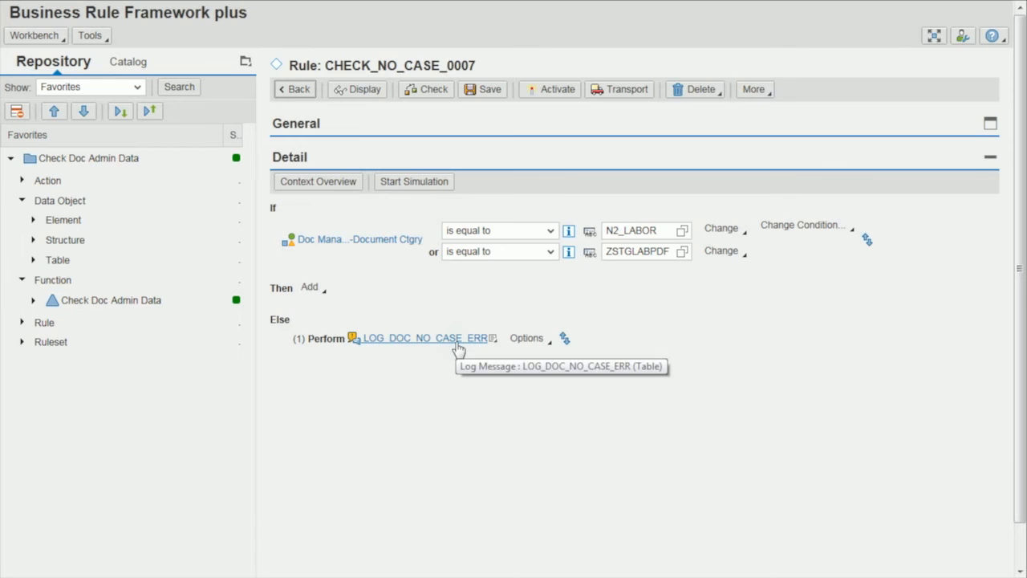
click(555, 93)
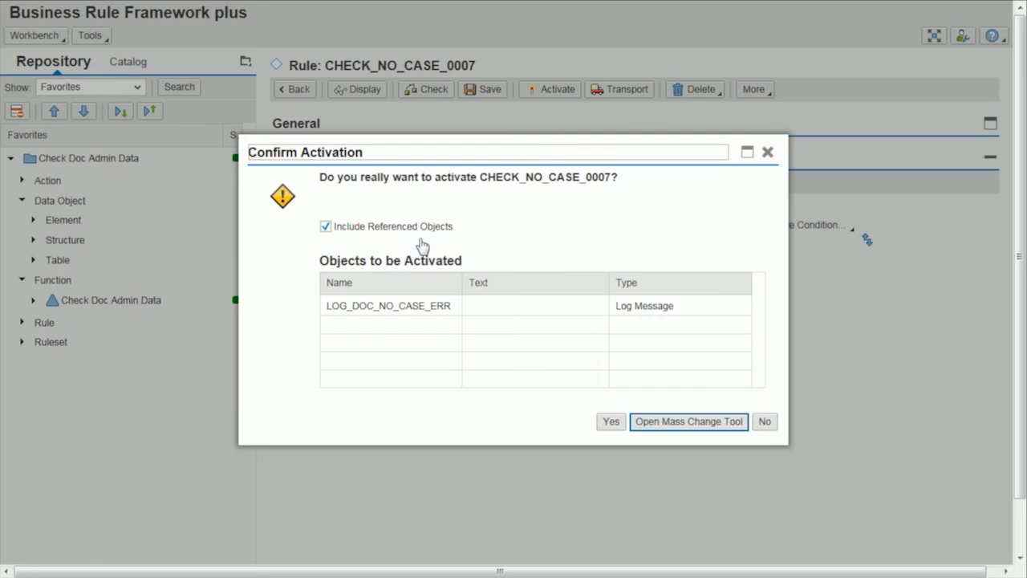
click(608, 421)
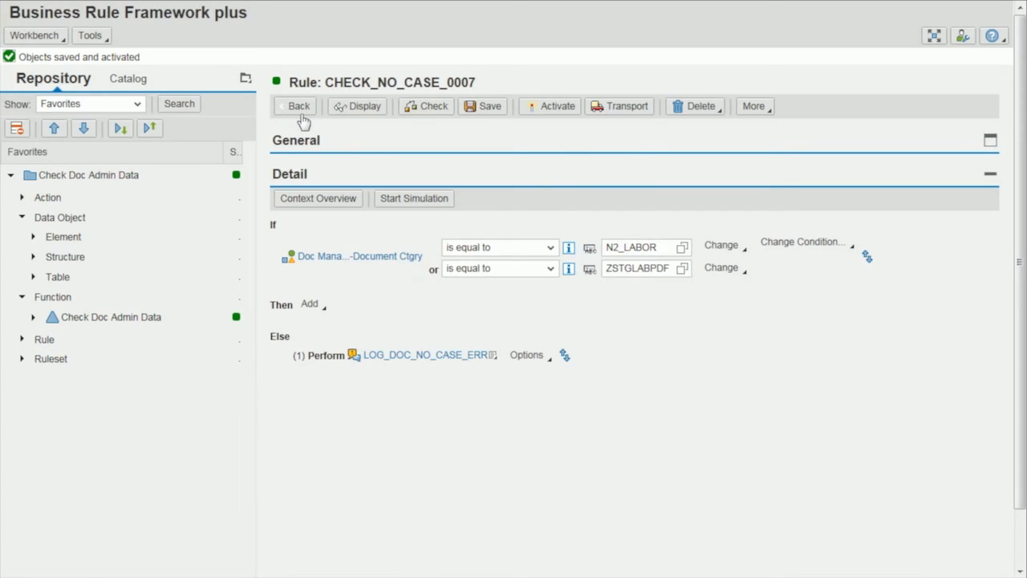
click(295, 89)
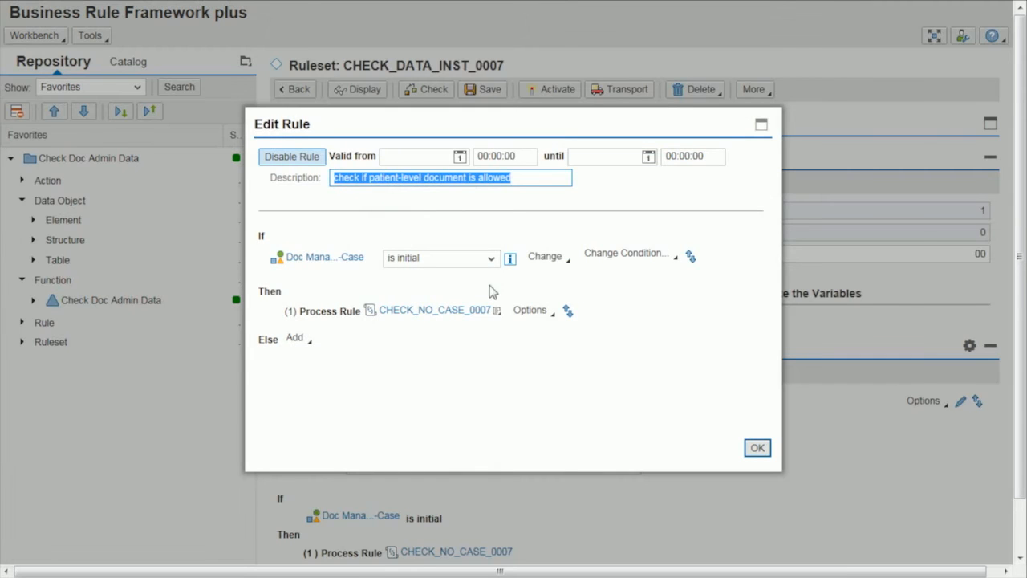
click(758, 449)
click(540, 94)
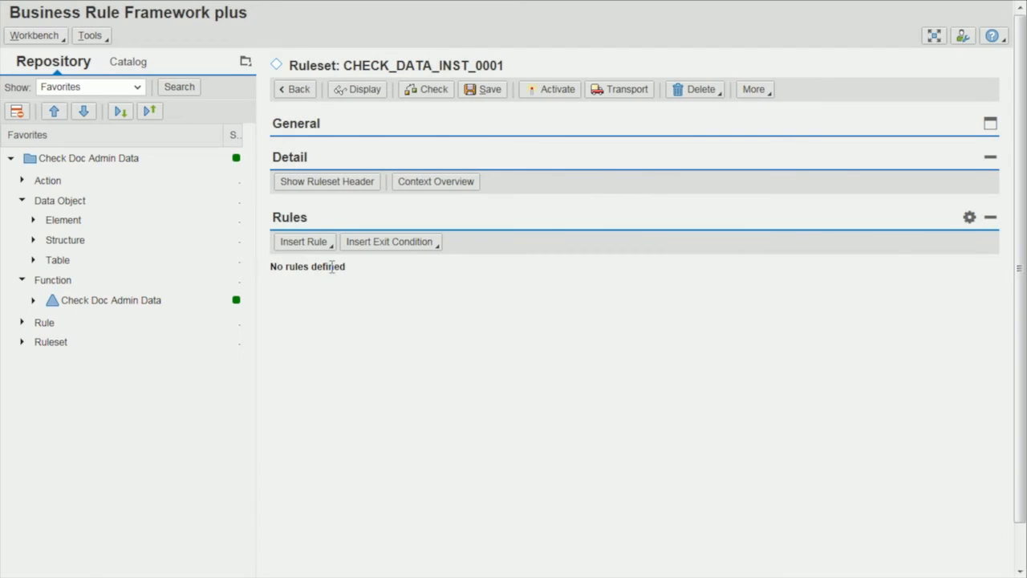
Create a rule in ruleset CHECK_DATA_INST_0001 with the description "check if patient-level document is allowed".
click(304, 241)
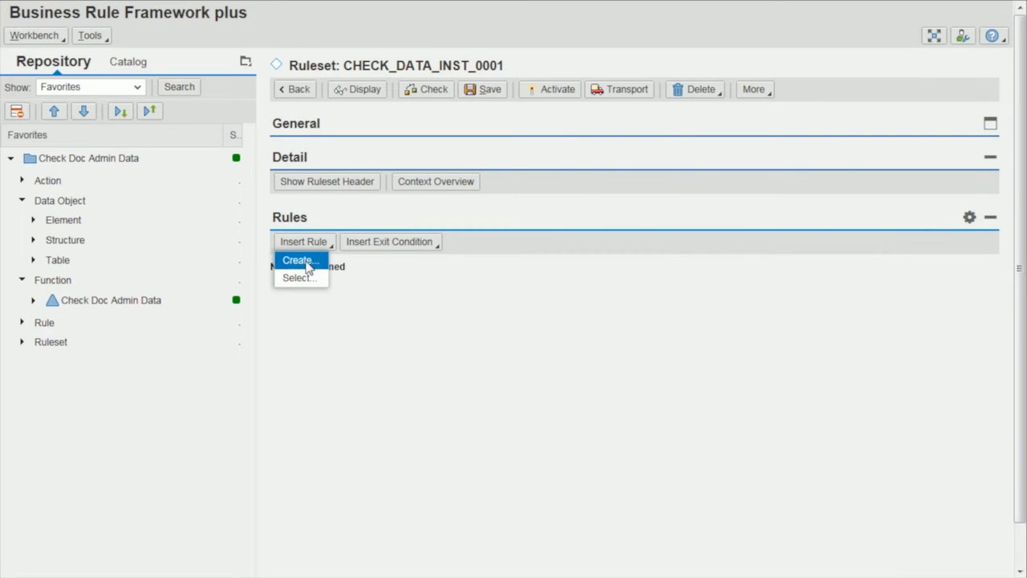
click(307, 263)
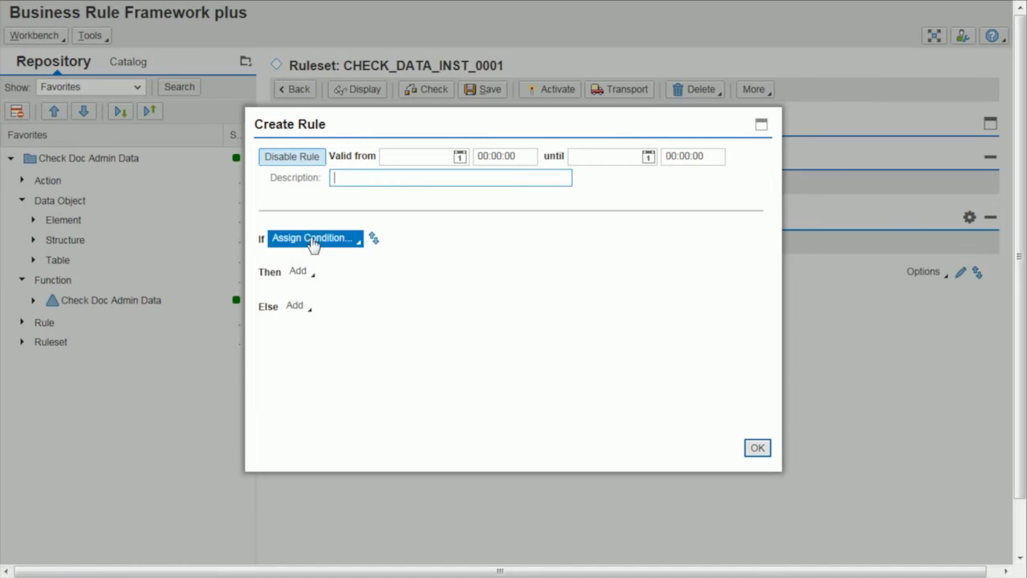
text(c)
click(383, 209)
Set the new rule's condition to a value range on the context object Case with the operator is initial.
click(347, 243)
mouse_move(337, 257)
mouse_move(465, 258)
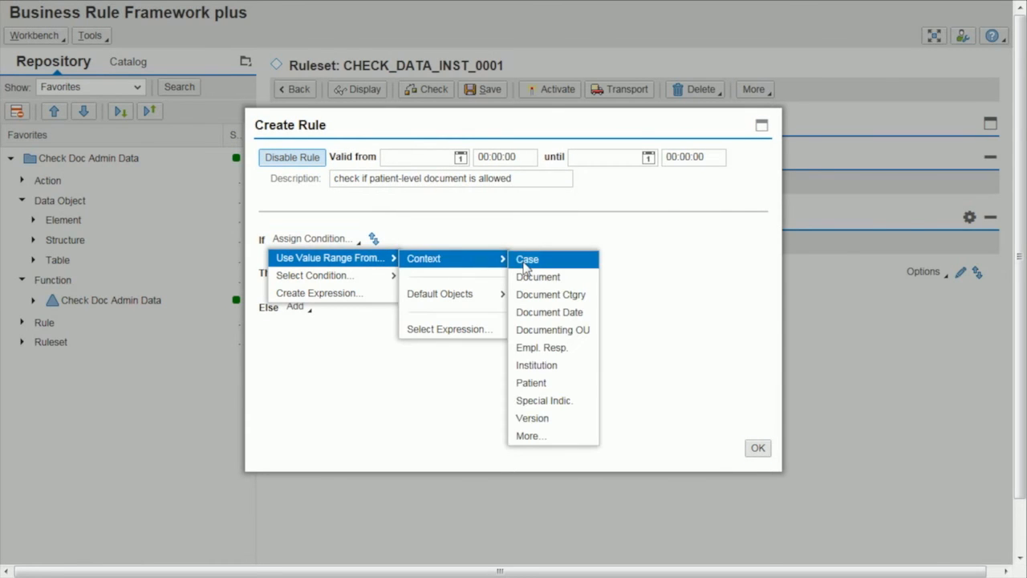
click(525, 262)
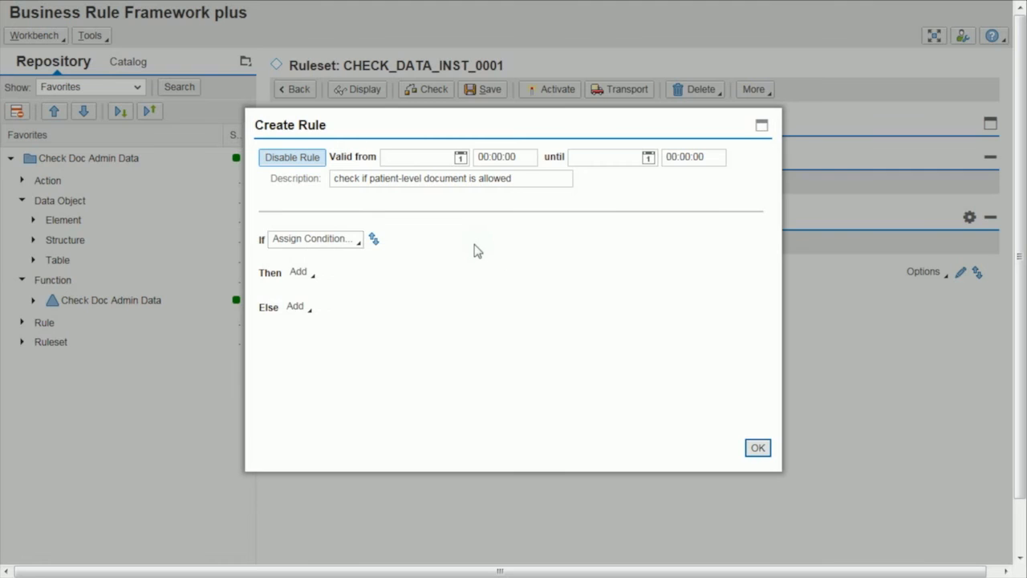
click(463, 266)
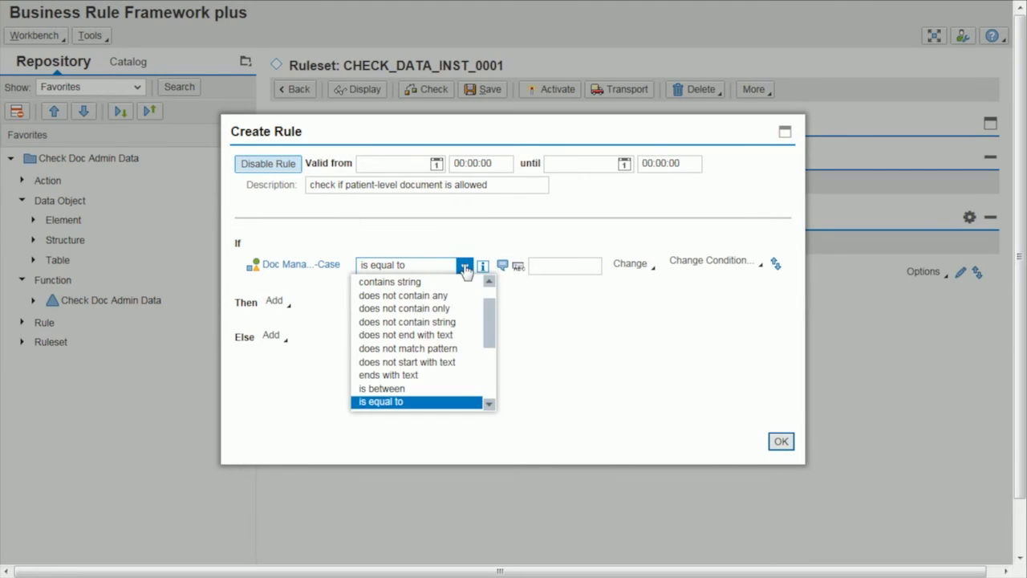
scroll(492, 366, down, 3)
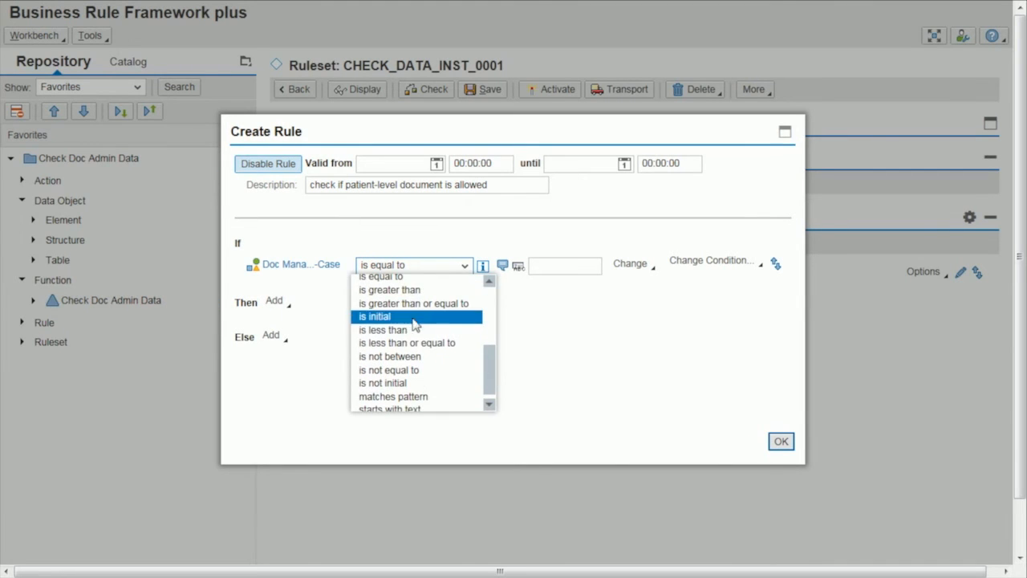
click(413, 317)
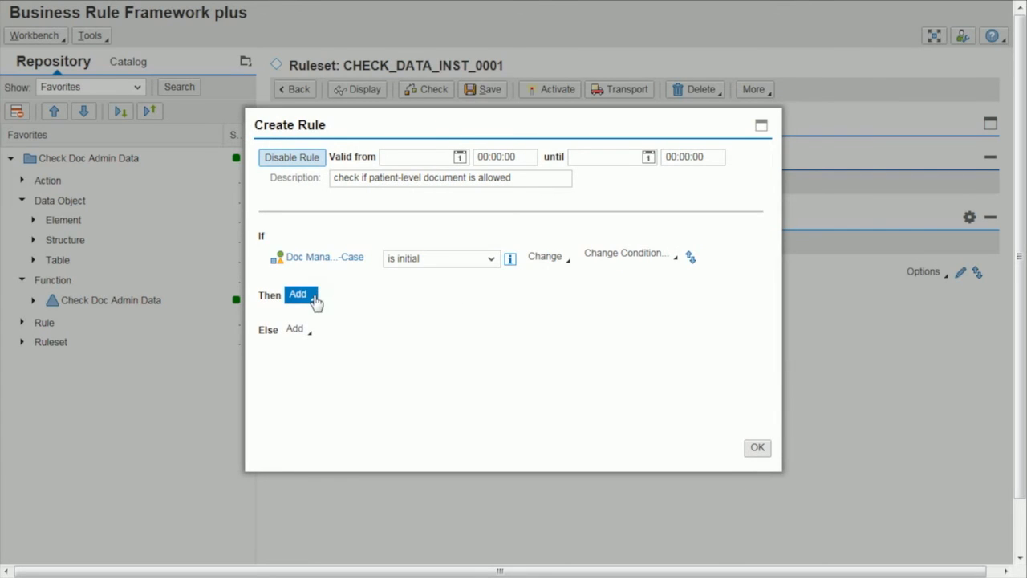
Create rule CHECK_NO_CASE_0001 as the rule to process in the Then branch, saving the ruleset and opening the created rule.
click(314, 299)
mouse_move(375, 387)
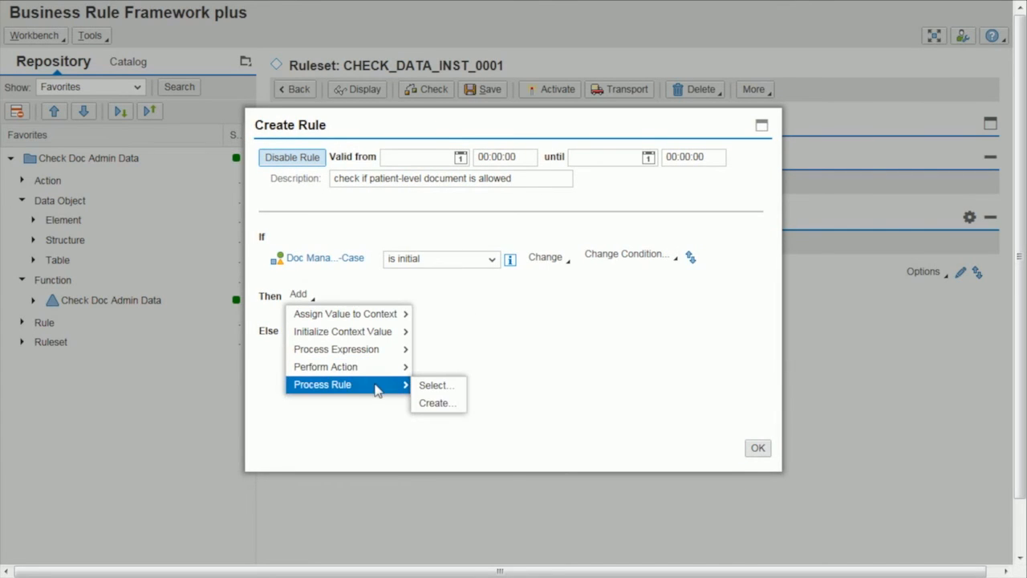
click(435, 403)
text(c)
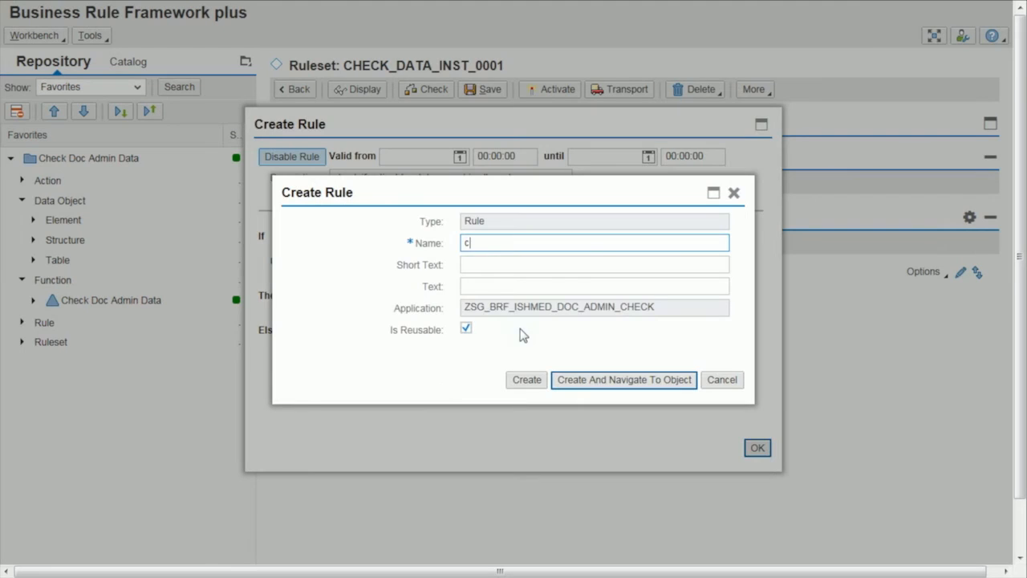
click(544, 274)
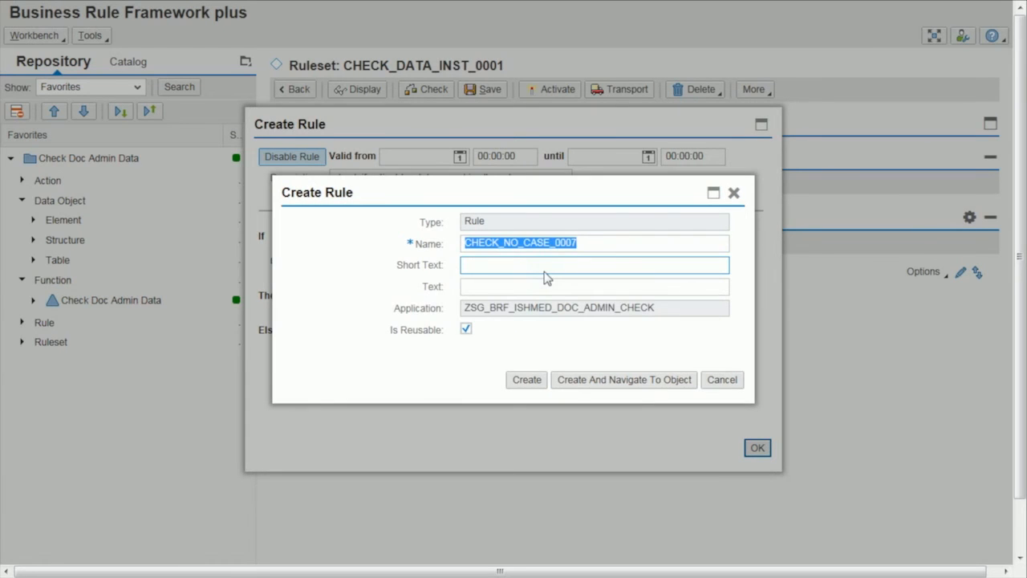
key(End)
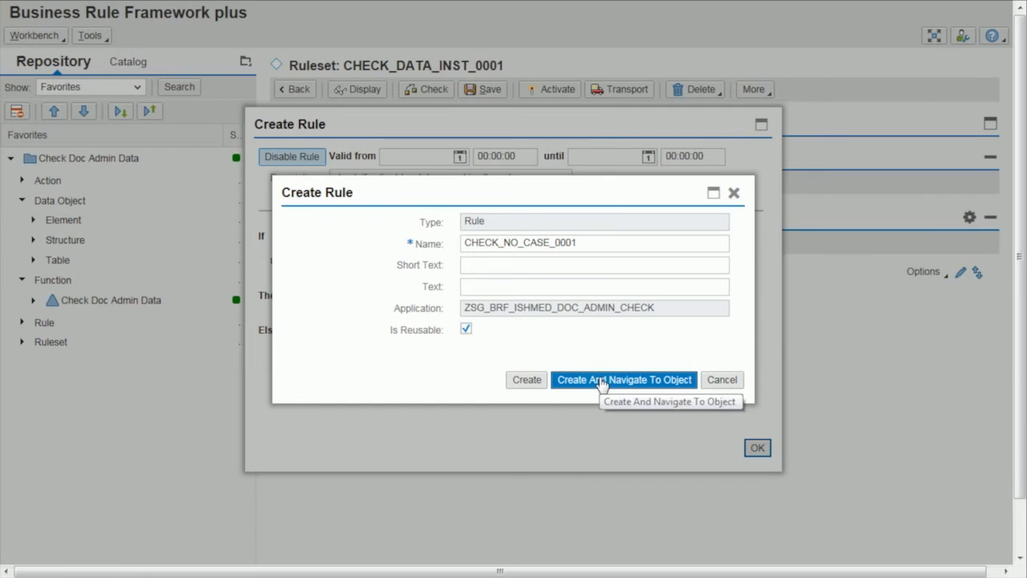
click(601, 384)
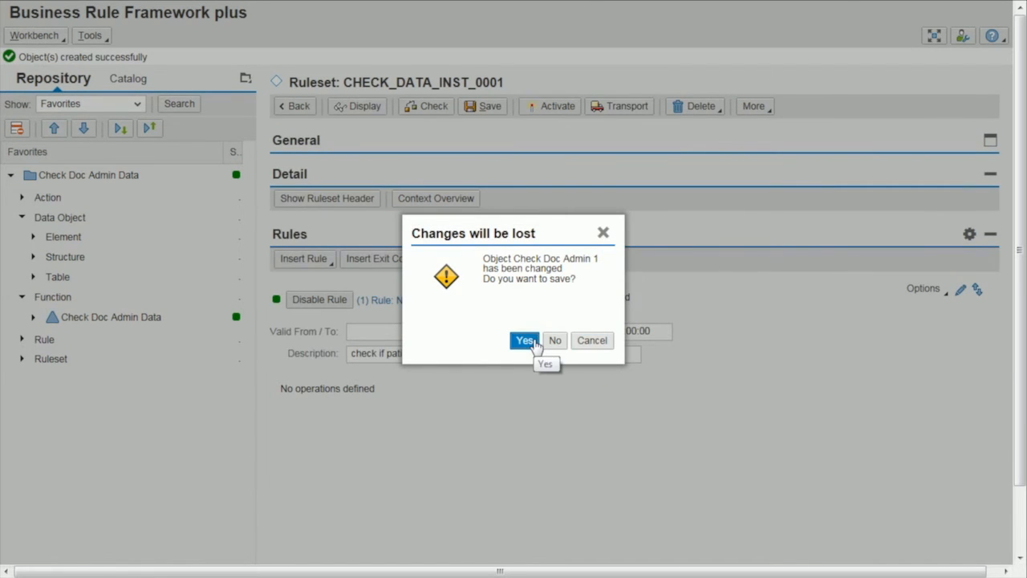
click(524, 340)
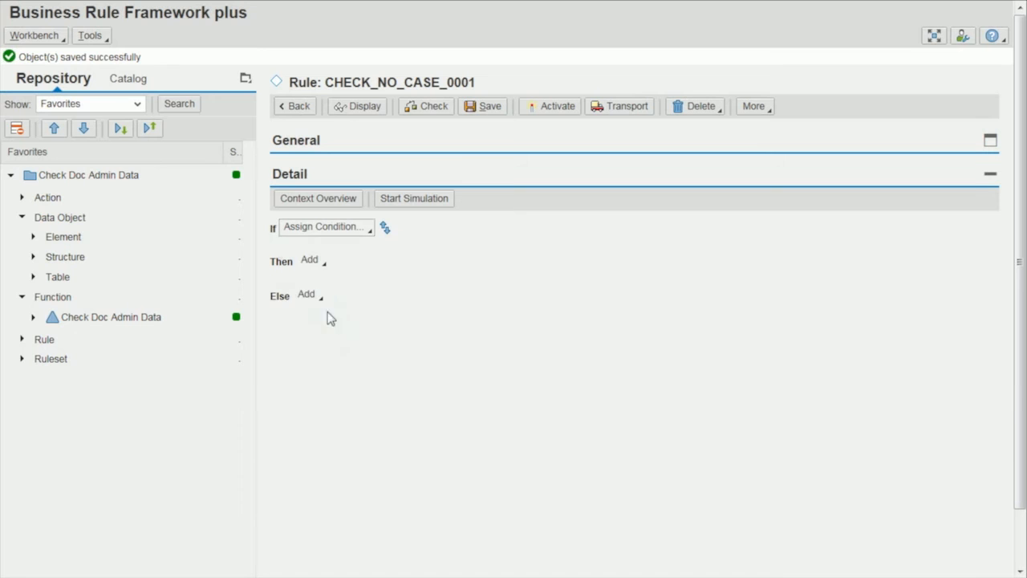
Add the existing action LOG_DOC_NO_CASE_ERR as the action to perform in the Else branch of CHECK_NO_CASE_0001.
click(308, 295)
mouse_move(386, 382)
mouse_move(401, 366)
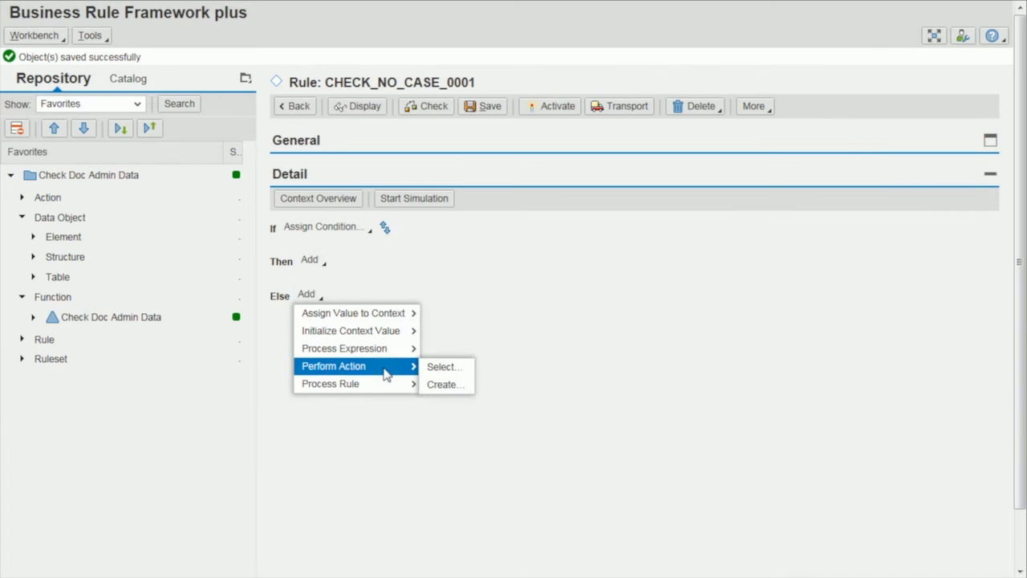
click(443, 368)
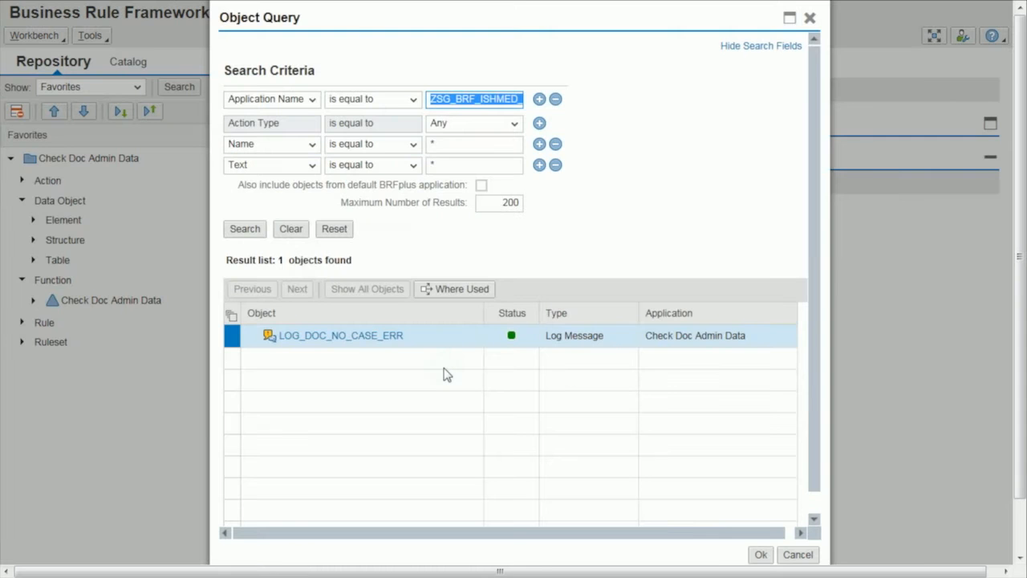
click(378, 343)
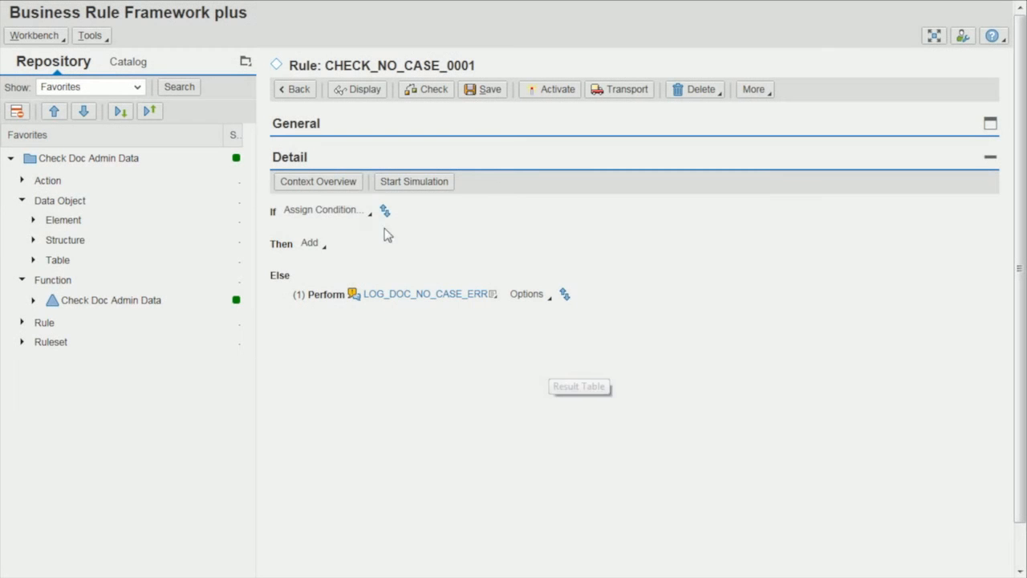
Create the Search Tree expression ST_NO_CASE_0001 as the rule's condition, save the rule, and open the search tree.
click(371, 221)
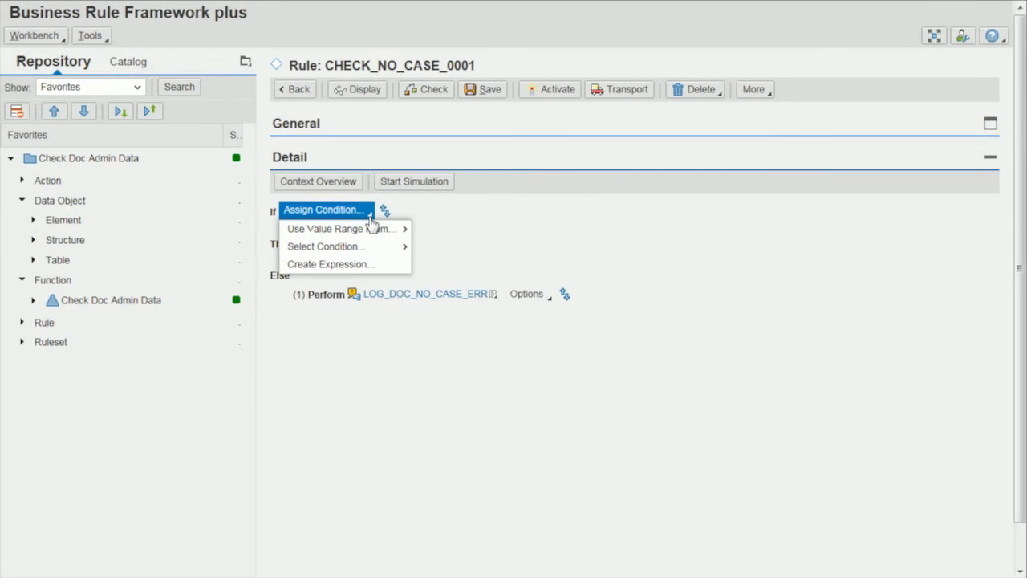
click(380, 265)
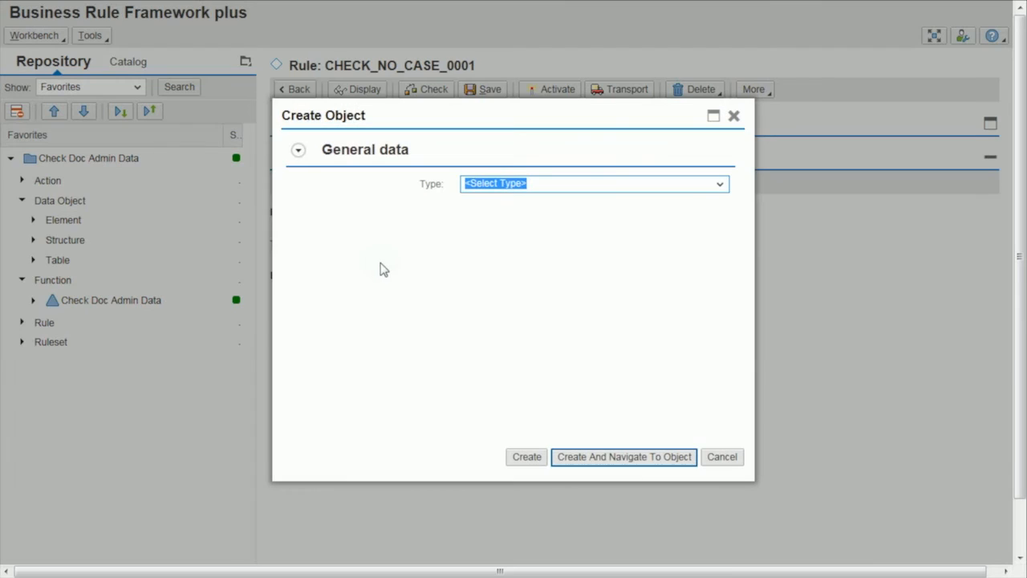
click(720, 185)
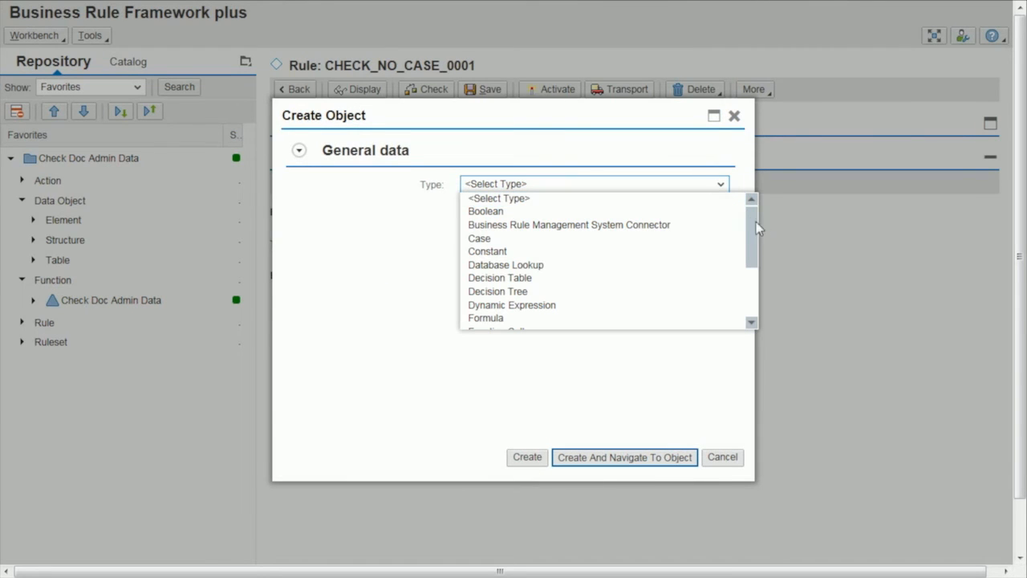
drag(753, 232, 762, 283)
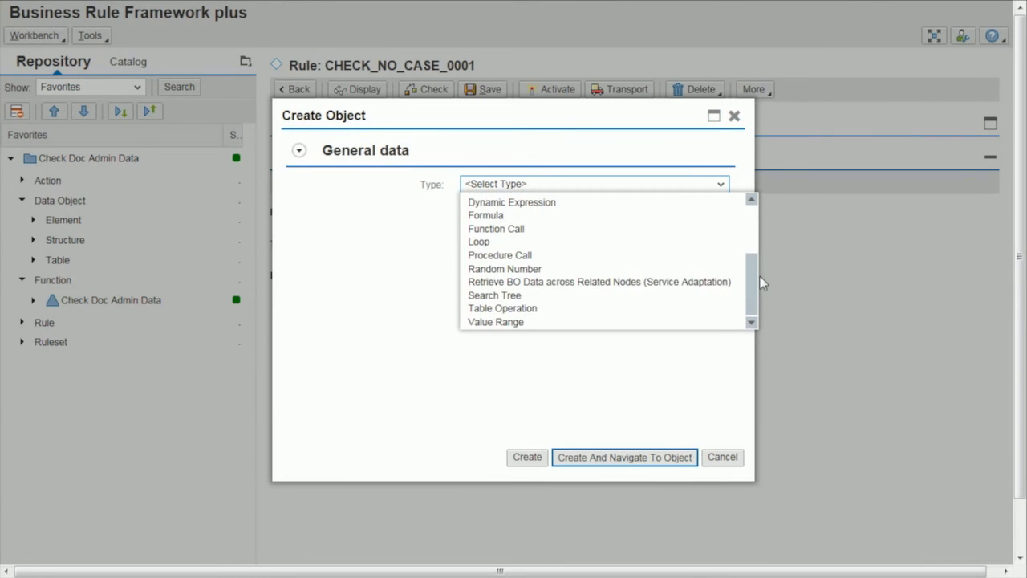
click(638, 297)
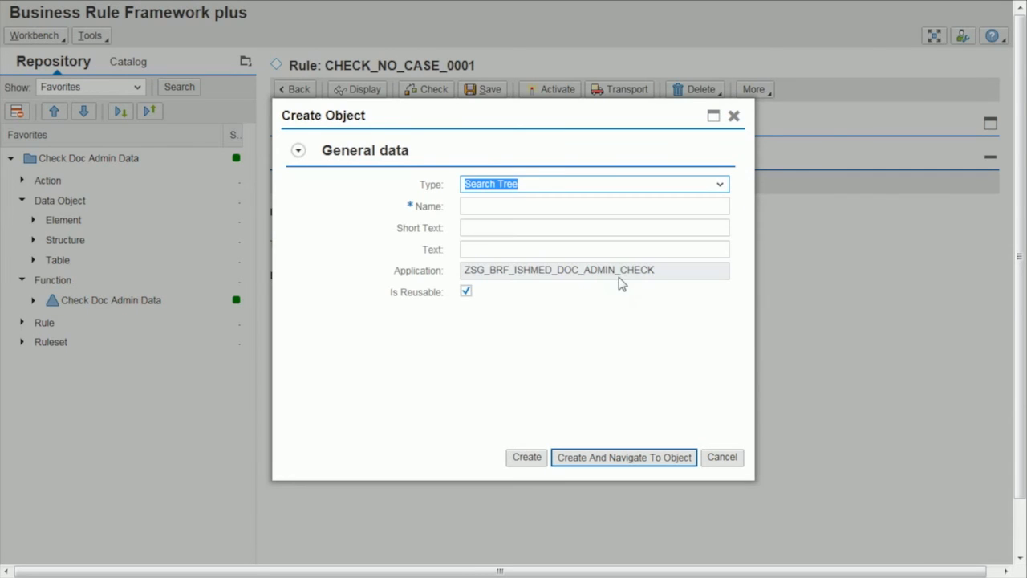
click(513, 207)
text(ST_NO_CASE_0001)
click(631, 456)
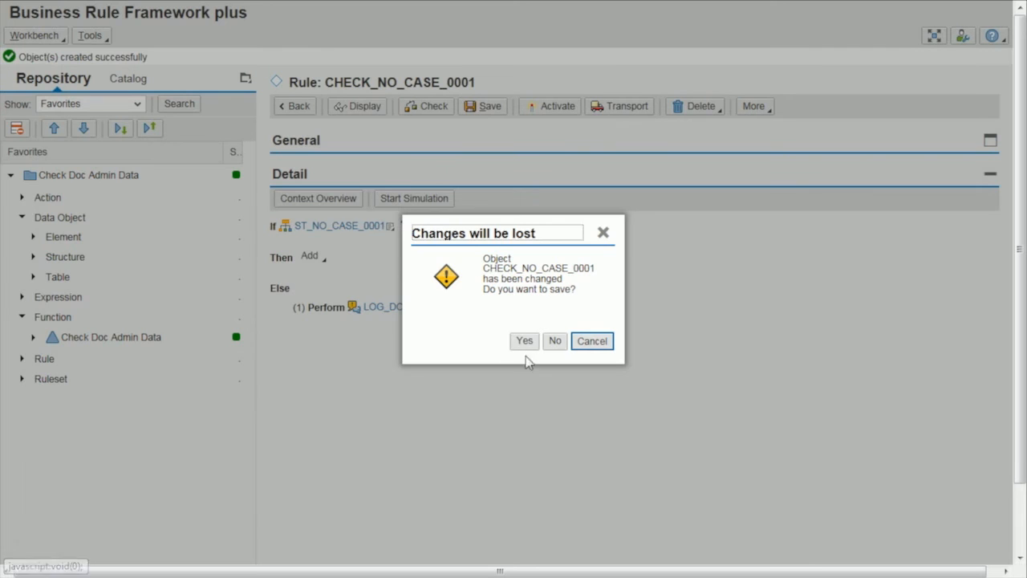
click(523, 342)
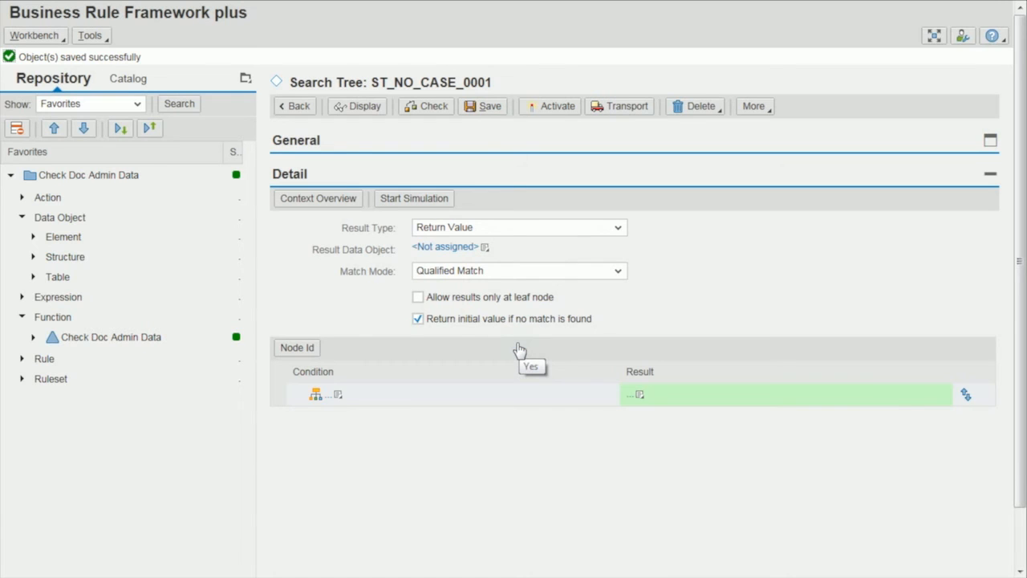
Assign the default object Boolean as the result data object of search tree ST_NO_CASE_0001.
click(485, 249)
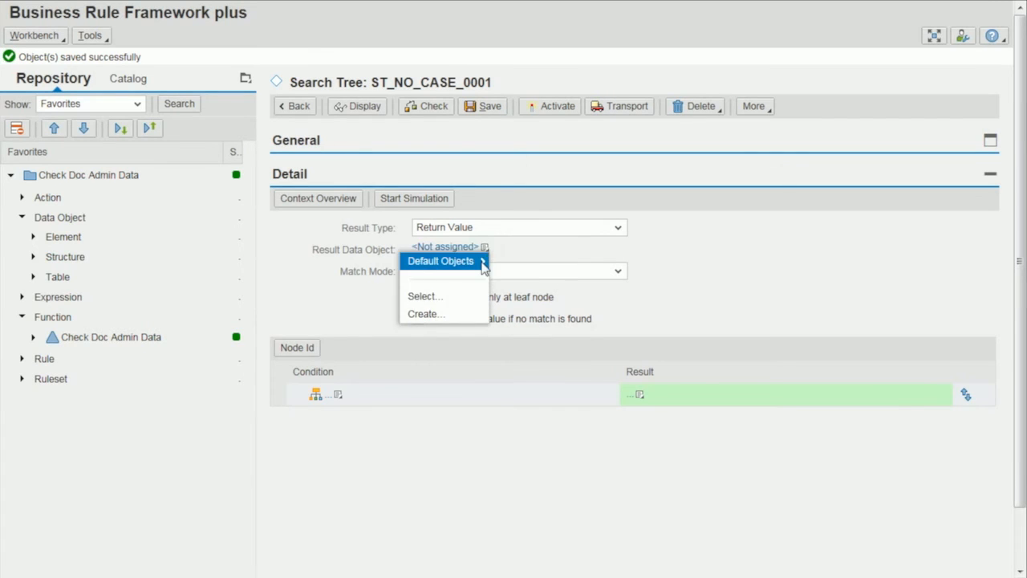
mouse_move(463, 263)
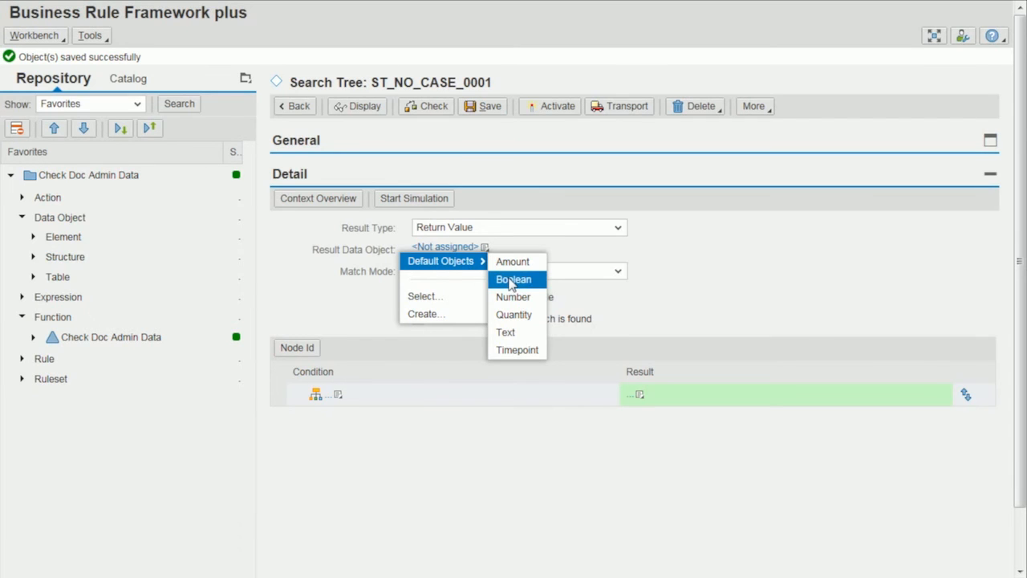
click(510, 280)
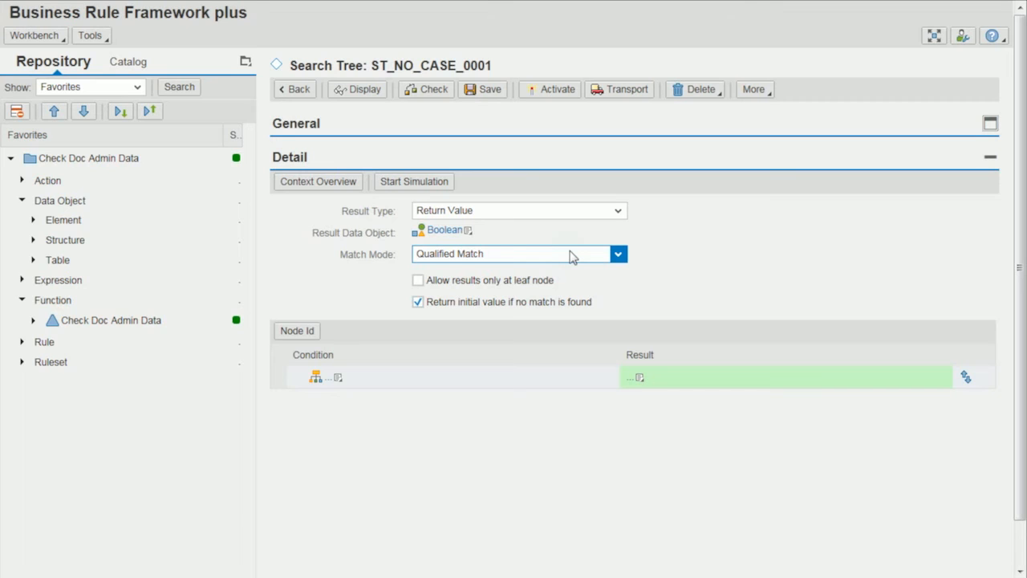
click(572, 255)
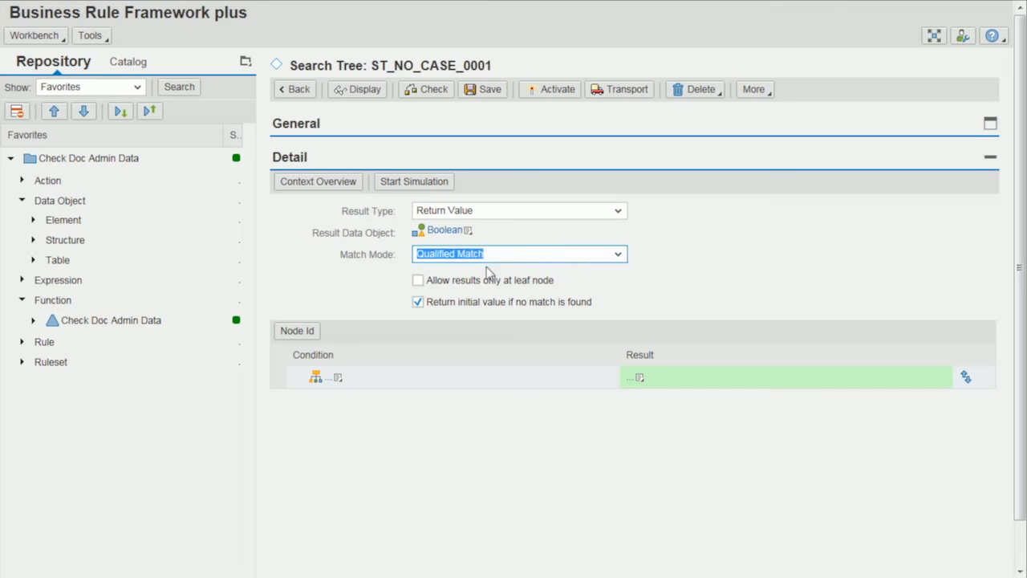
Set the result of the search tree's root node to the default object False.
click(345, 383)
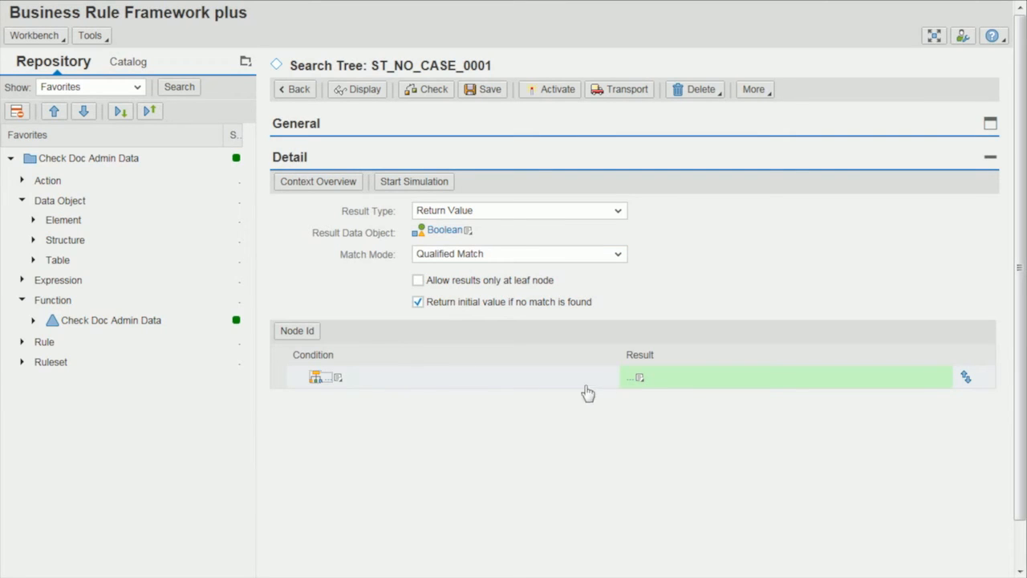
click(636, 380)
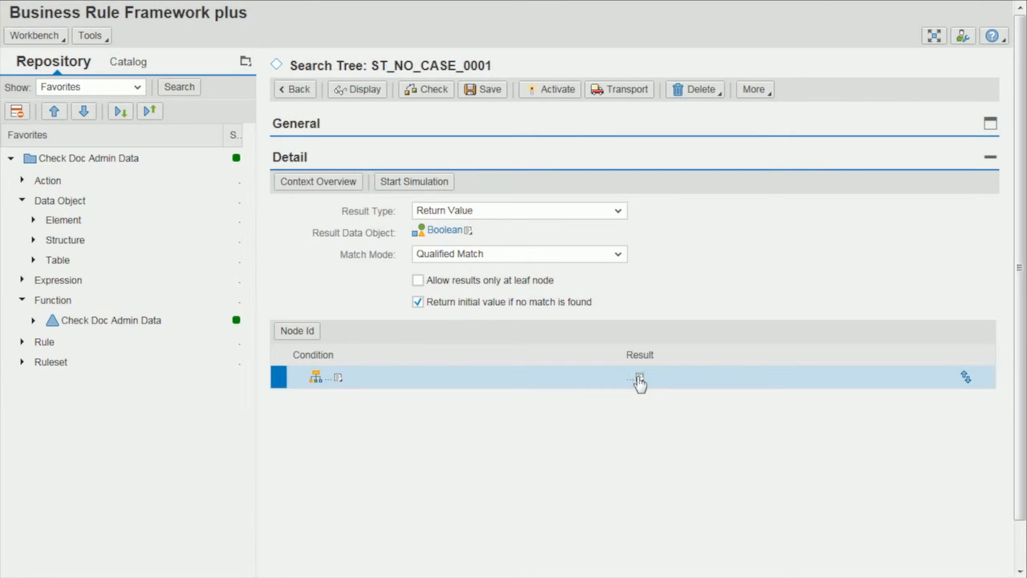
click(638, 379)
mouse_move(624, 465)
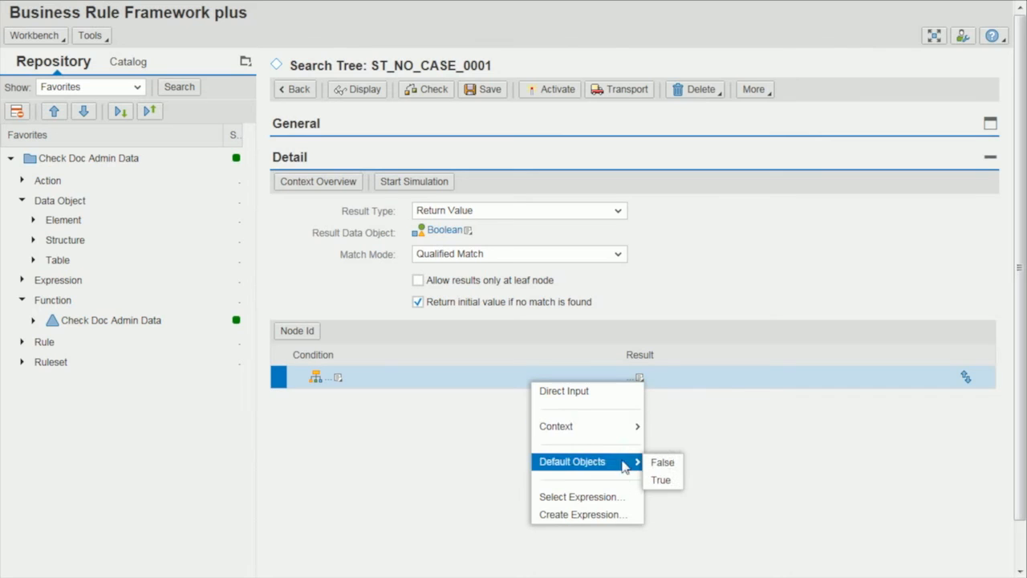
click(664, 464)
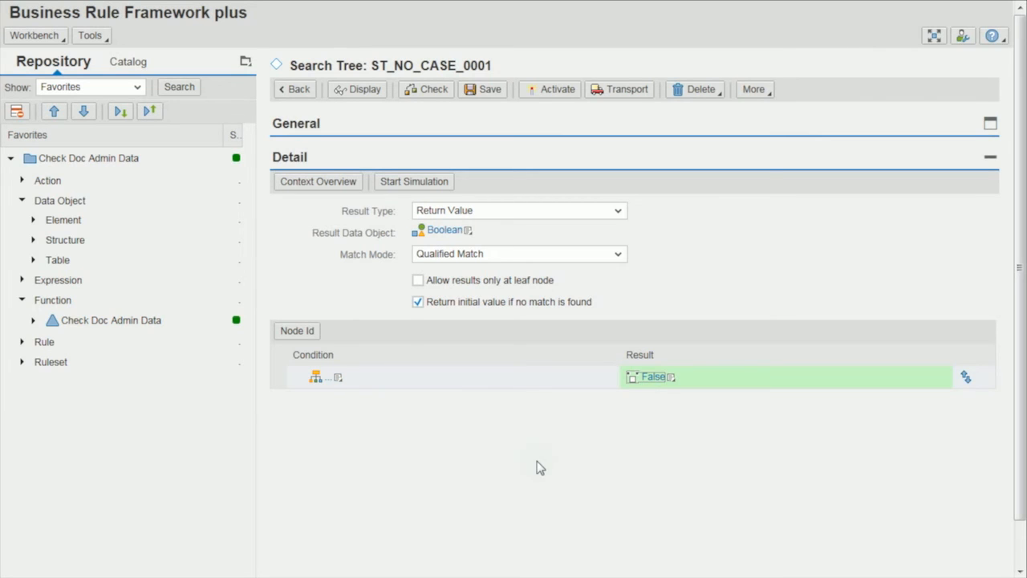
Create a child node under the search tree's root and choose context parameter Document Ctgry for its directly entered condition.
click(338, 378)
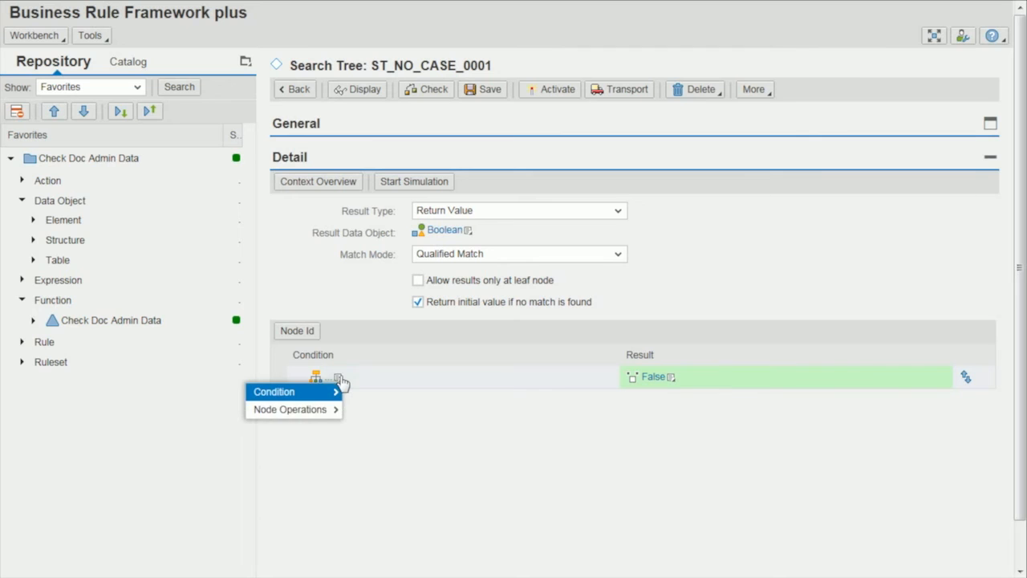
mouse_move(331, 415)
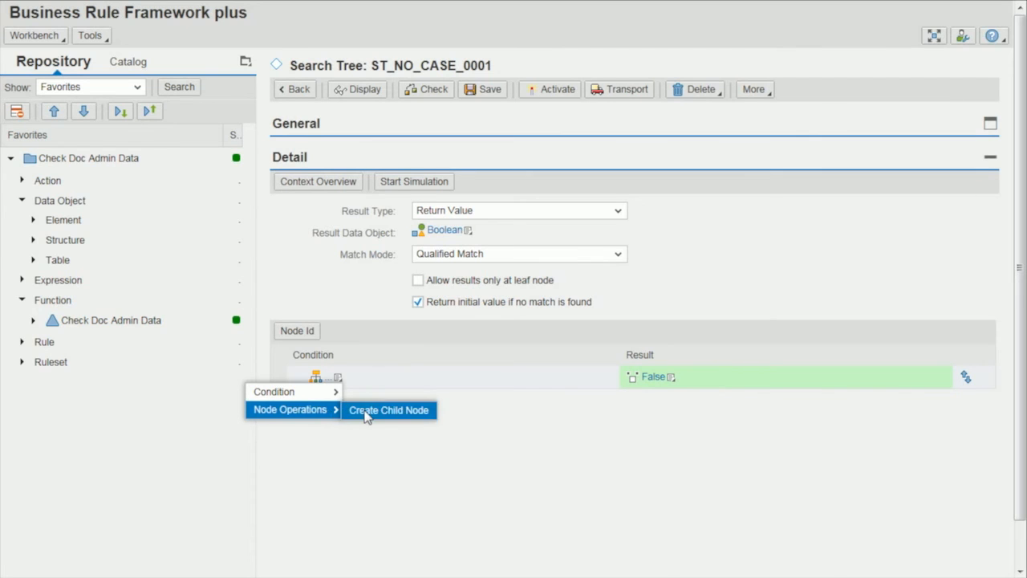
click(369, 413)
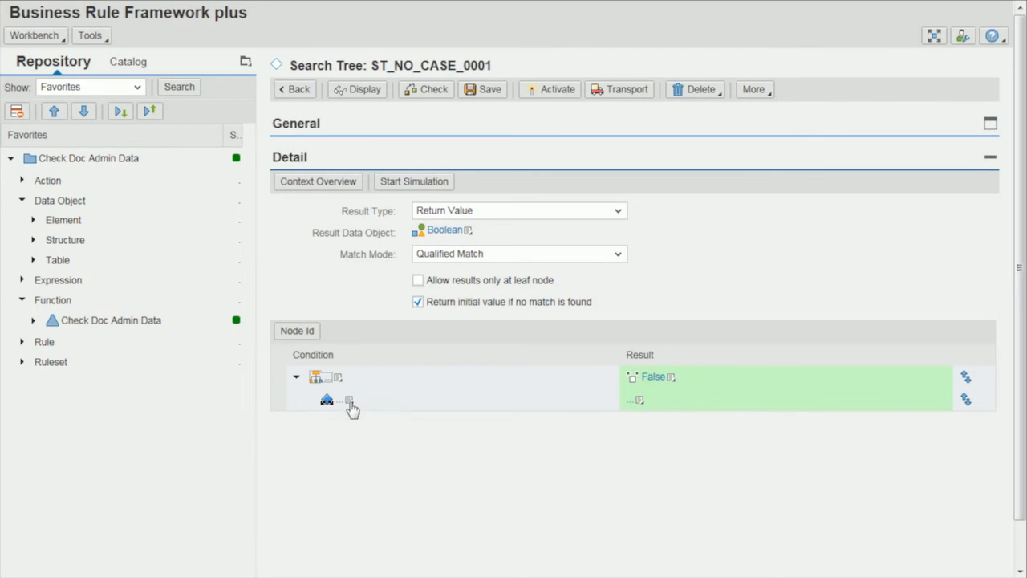
click(349, 401)
mouse_move(349, 414)
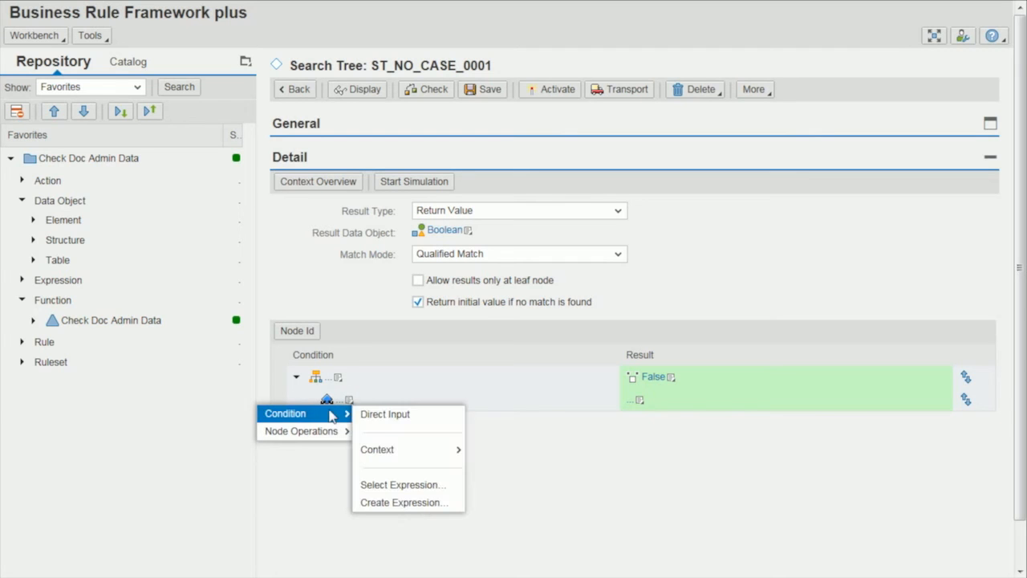
click(383, 413)
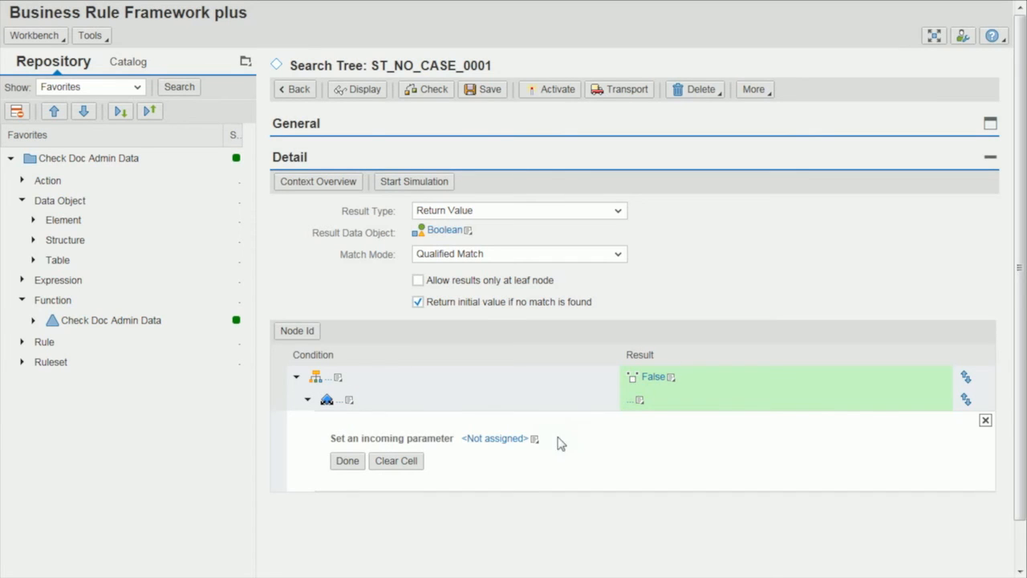
click(533, 440)
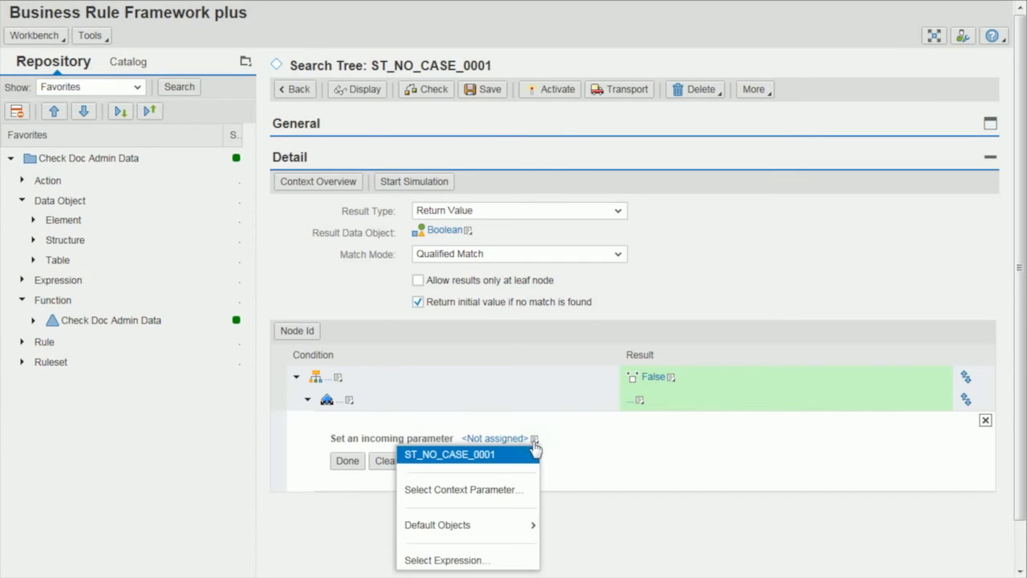
click(505, 491)
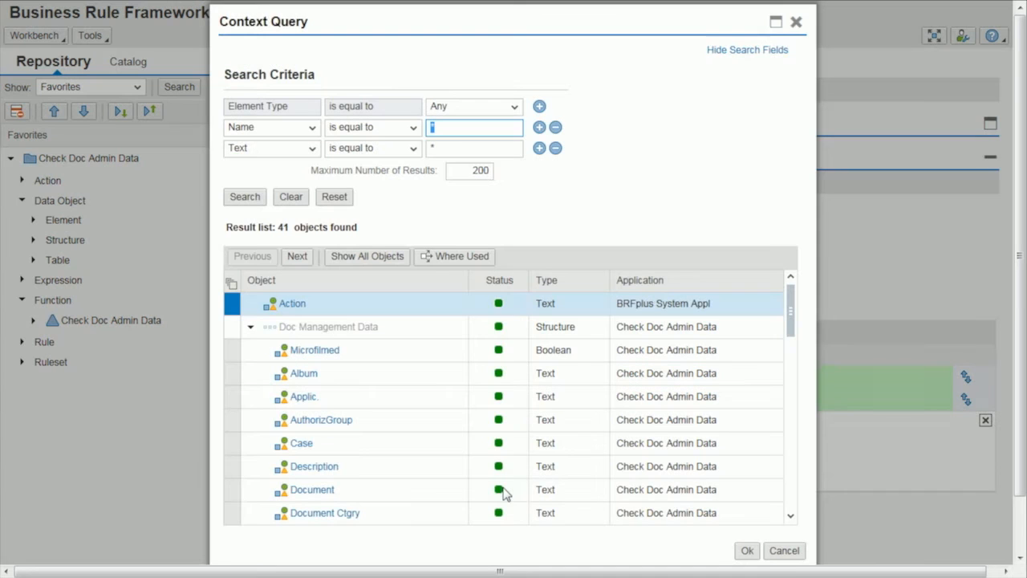
double_click(353, 514)
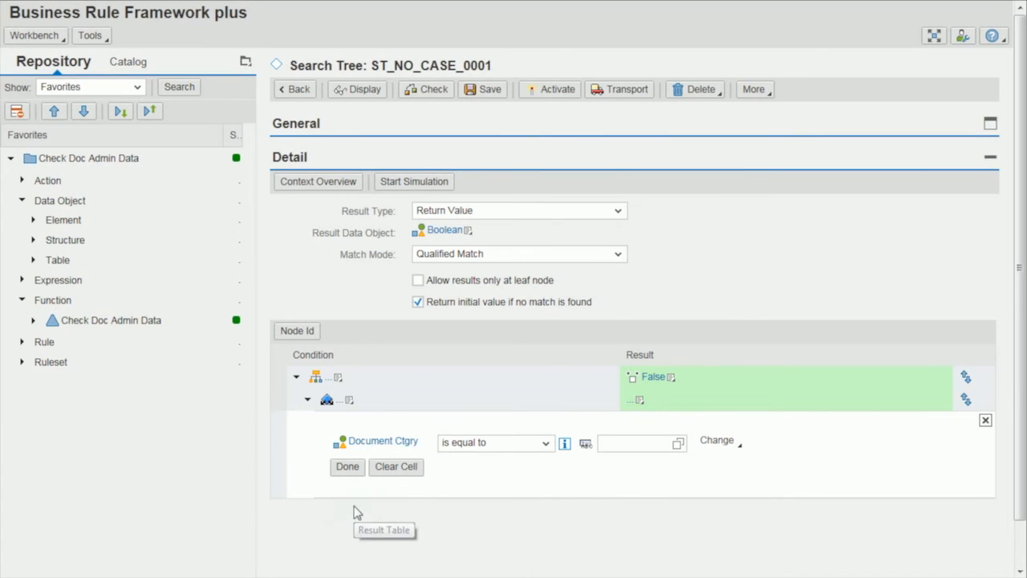
Enter N2_LABOR as the Document Ctgry condition value and add ZSTGLABPDF and ZSTGMEDPDF as further include conditions.
click(618, 443)
text(N2_LABOR)
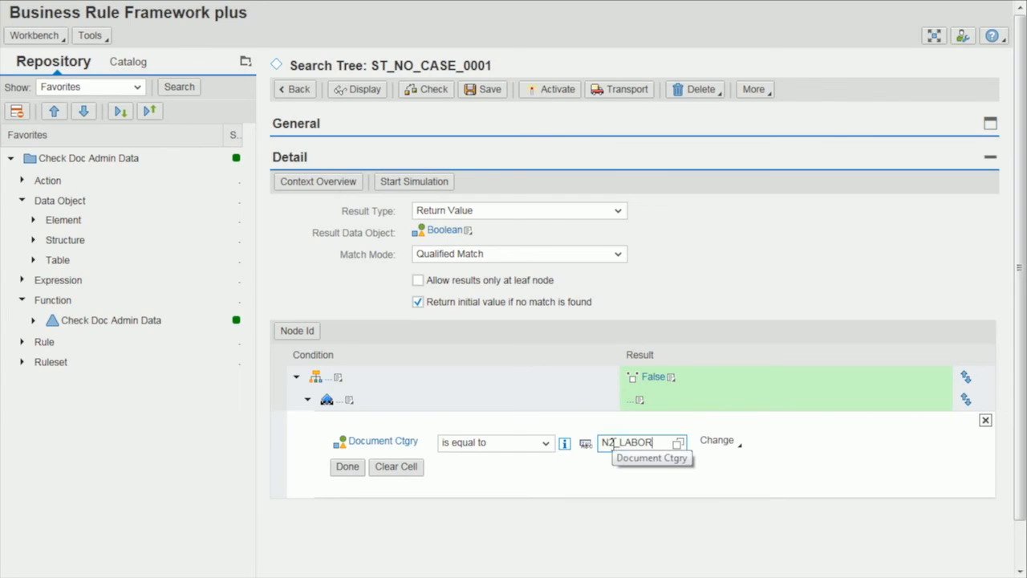
click(732, 442)
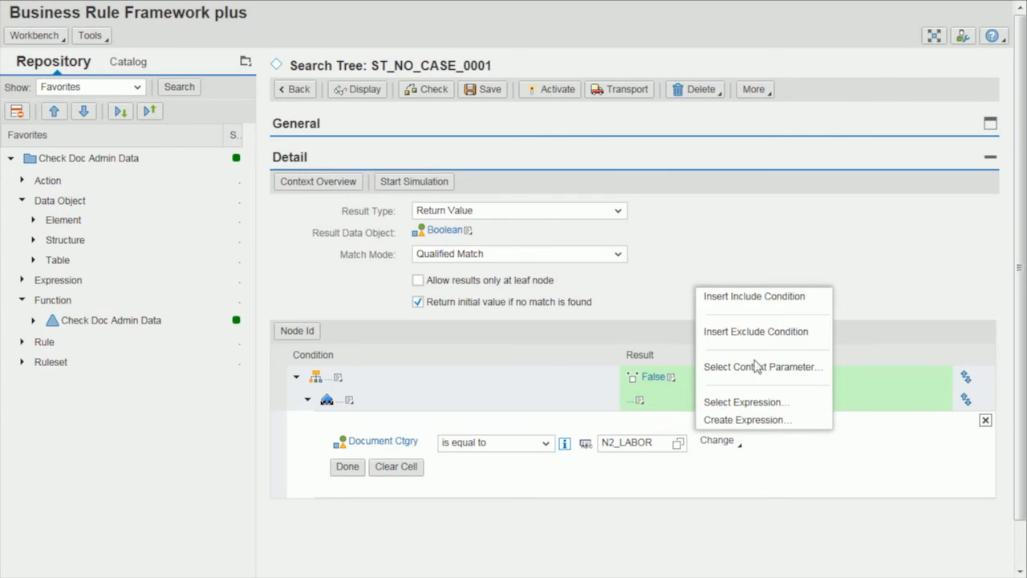
click(761, 299)
click(656, 463)
text(ZSTGLABPDF)
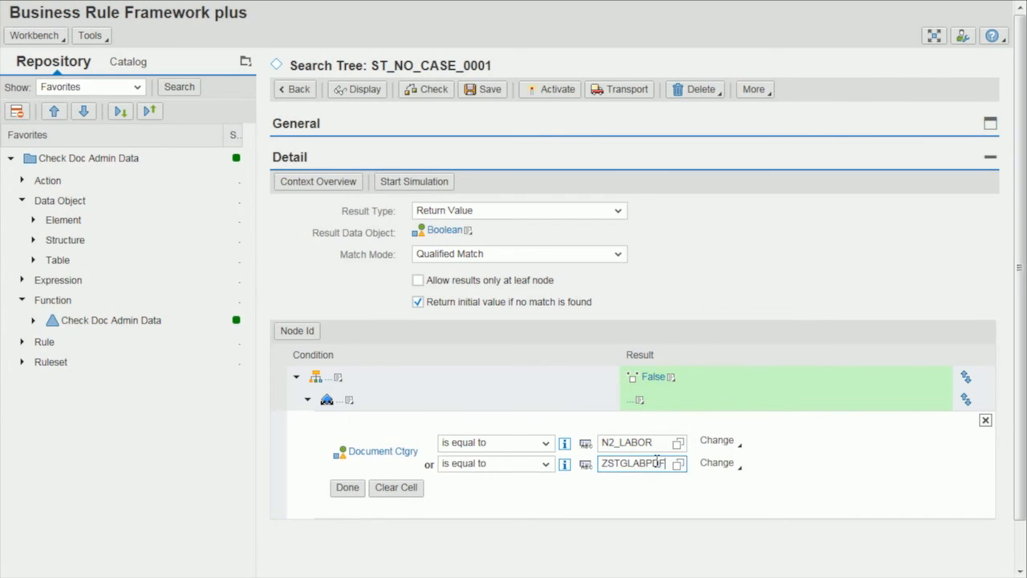
click(717, 462)
click(754, 300)
click(654, 483)
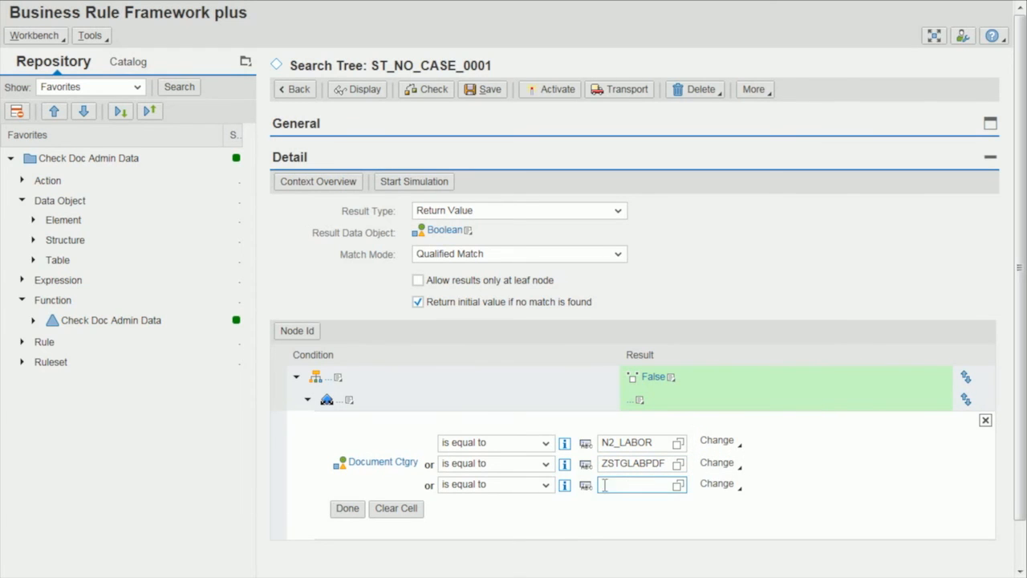
text(ZSTGMEDPDF)
Add include conditions ZSTGMOSPDF and ZSTGVRAPDF to the Document Ctgry condition and complete the cell.
click(716, 482)
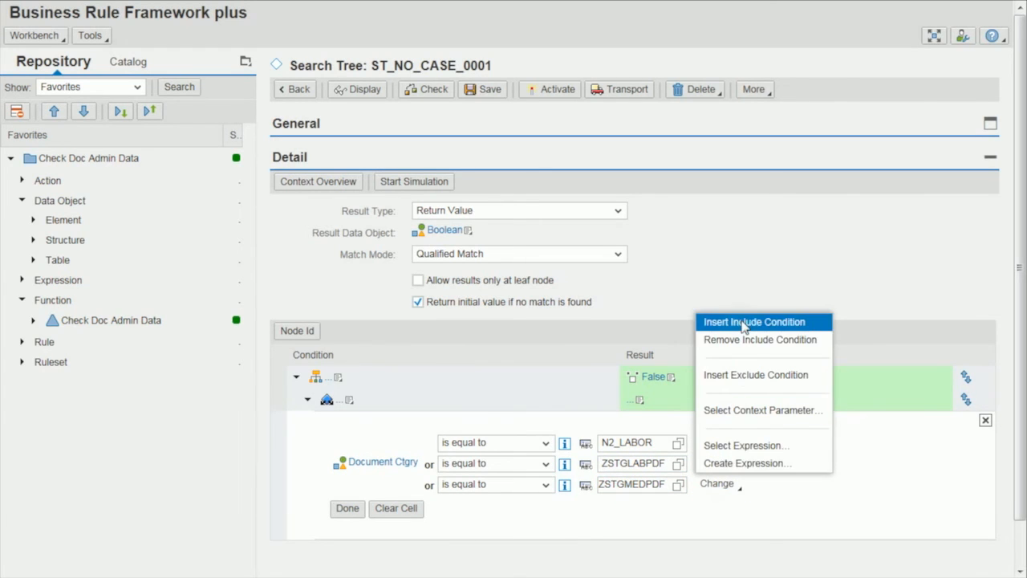
click(743, 321)
click(664, 505)
text(ZSTGMOSPDF)
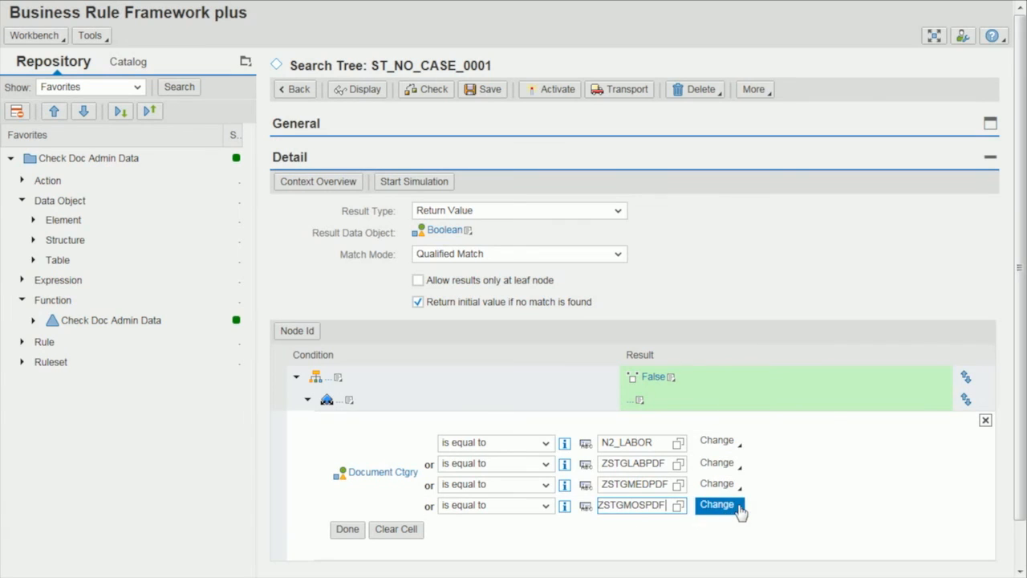
click(716, 504)
click(760, 346)
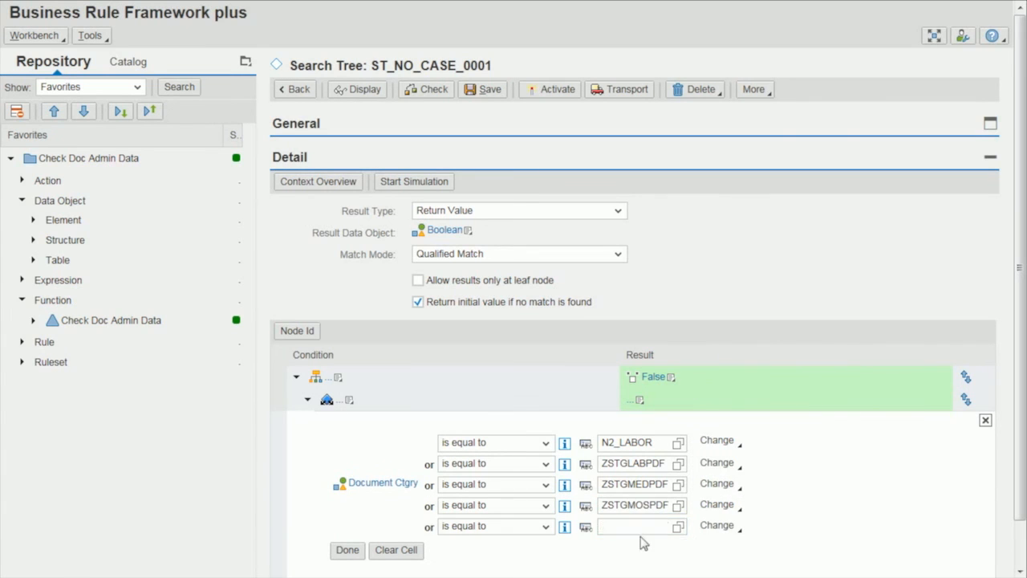
click(638, 525)
text(ZSTGVRAPDF)
click(347, 549)
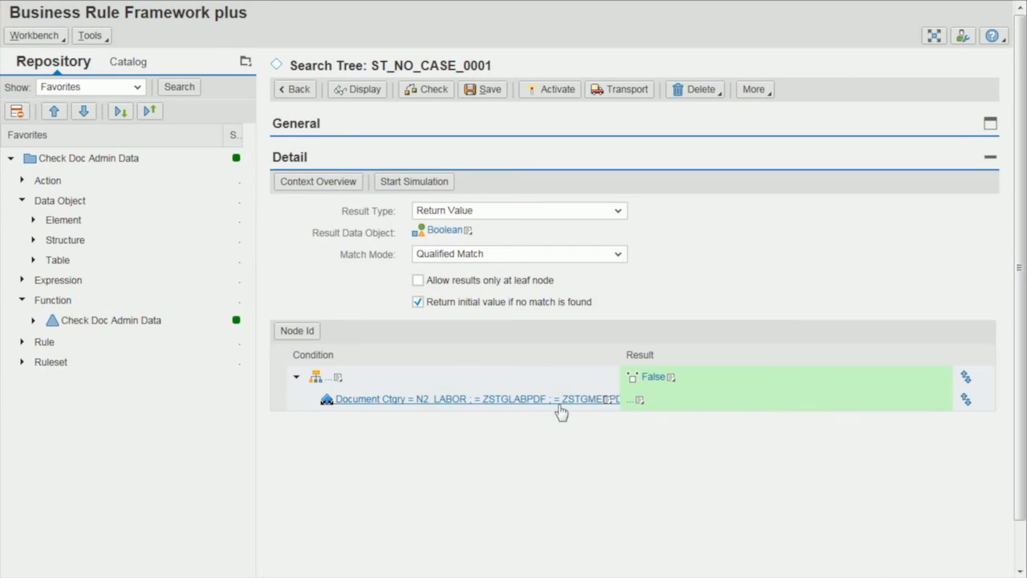
Set the result of the N2_LABOR document category node to the default object True.
click(640, 401)
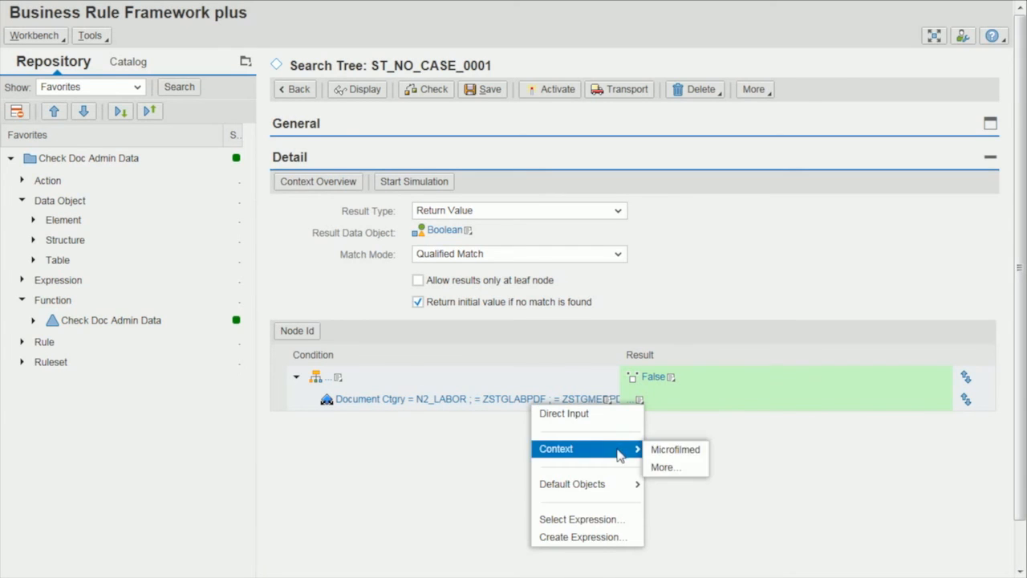
mouse_move(618, 484)
click(661, 502)
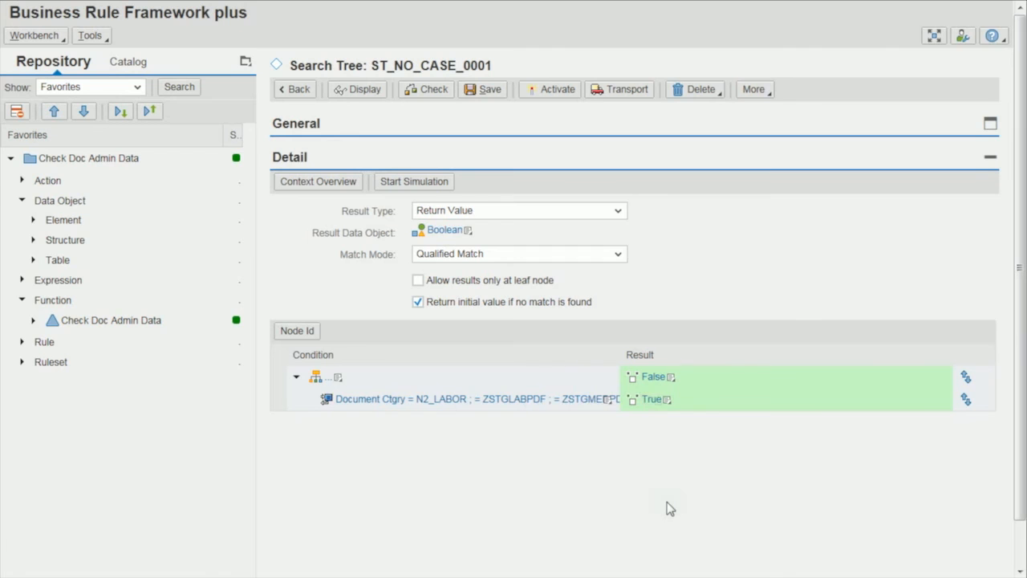
Create a sibling of the N2_LABOR node and choose context parameter Document Ctgry for its directly entered condition.
click(608, 401)
mouse_move(574, 431)
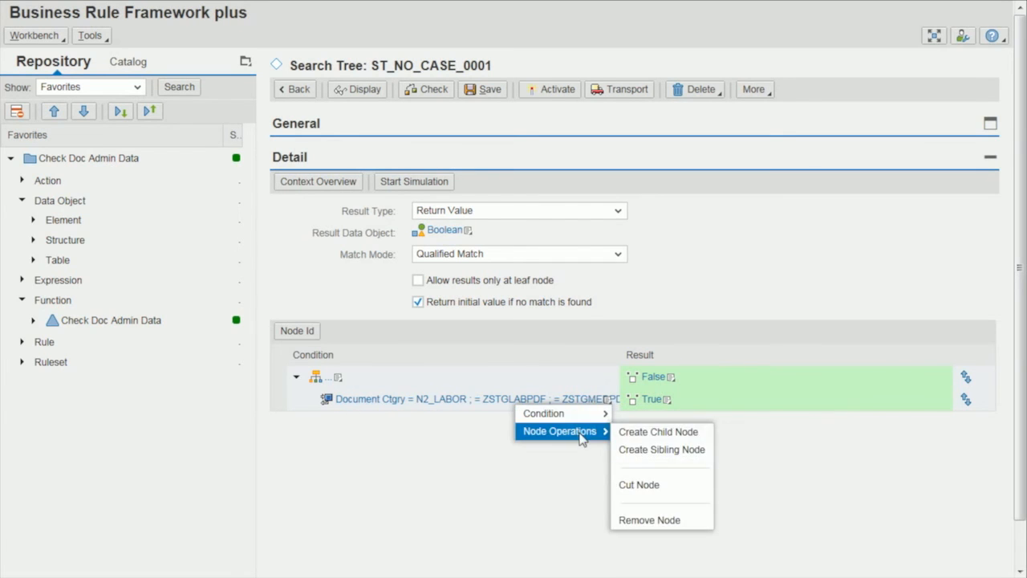
click(646, 460)
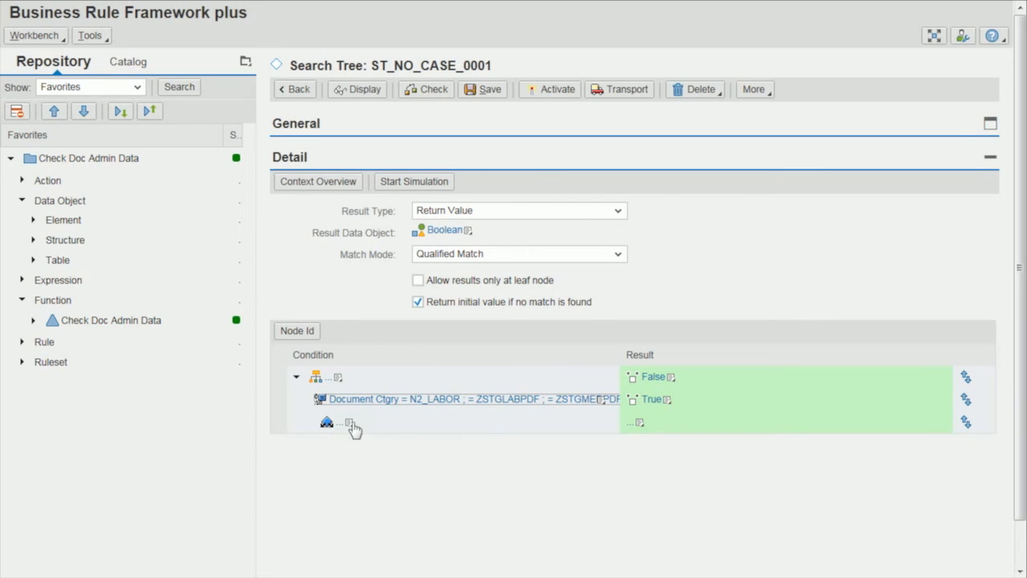
click(350, 423)
mouse_move(337, 437)
click(375, 438)
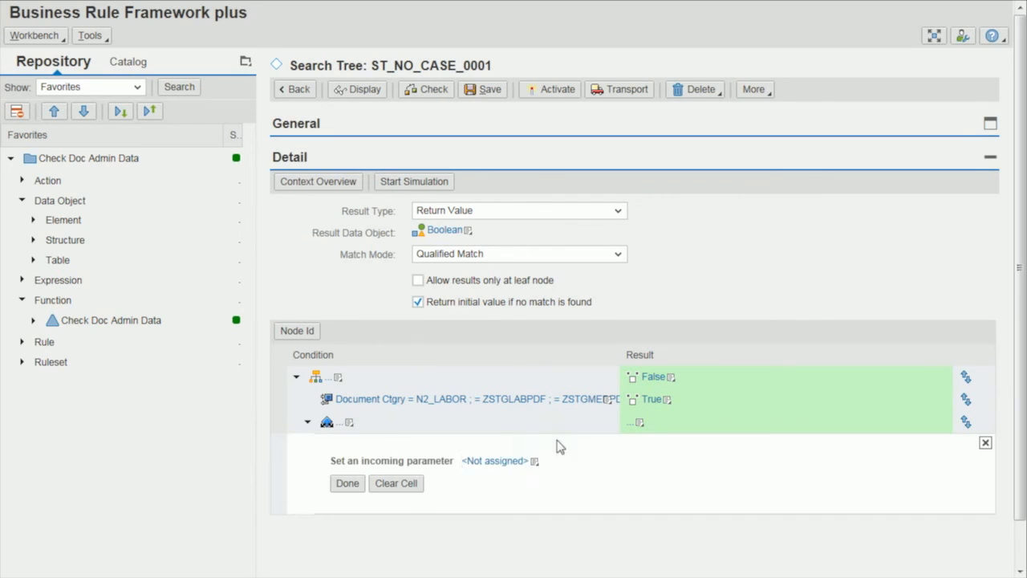
click(533, 462)
mouse_move(514, 403)
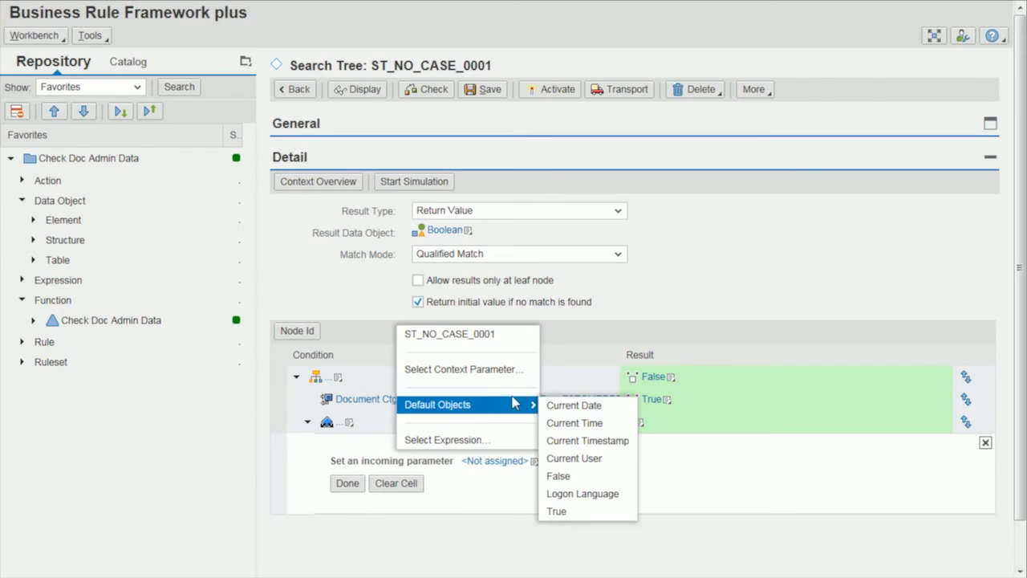
click(509, 374)
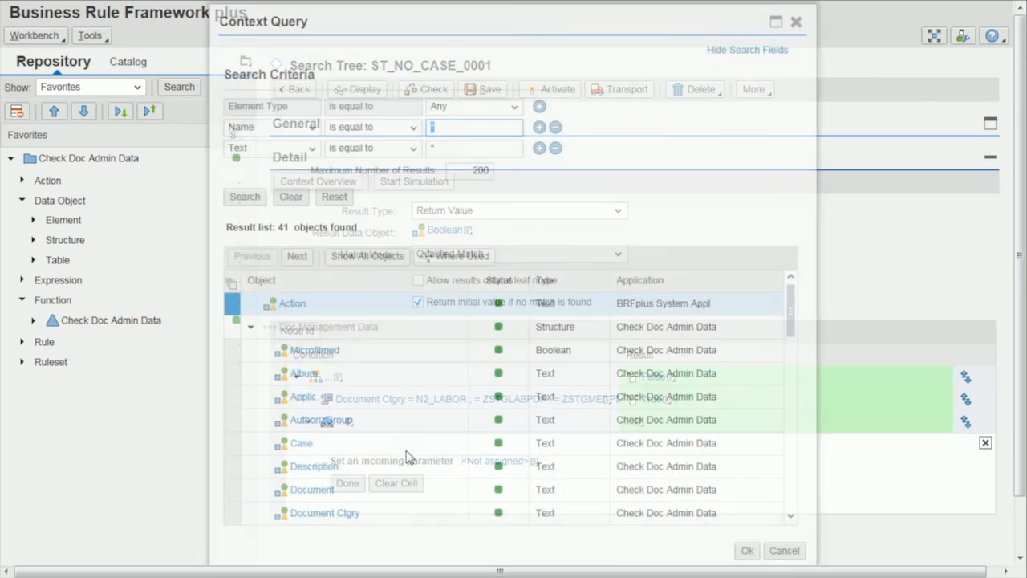
double_click(325, 513)
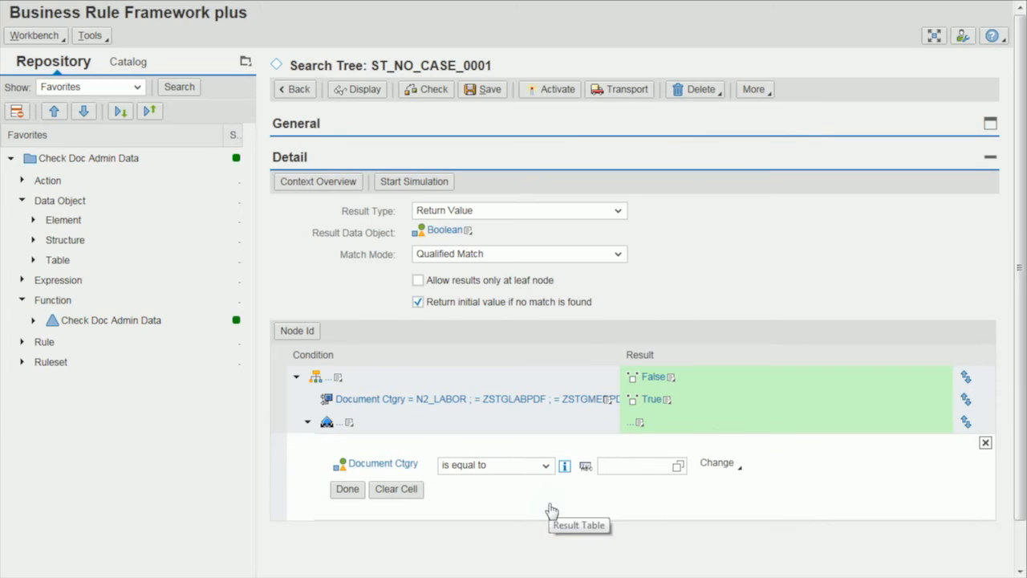
Define the sibling node's condition as Document Ctgry equal to ZSTGBEFFD or ZSTGVP_PDF and complete the cell.
text(ZSTGBEFFD)
click(717, 462)
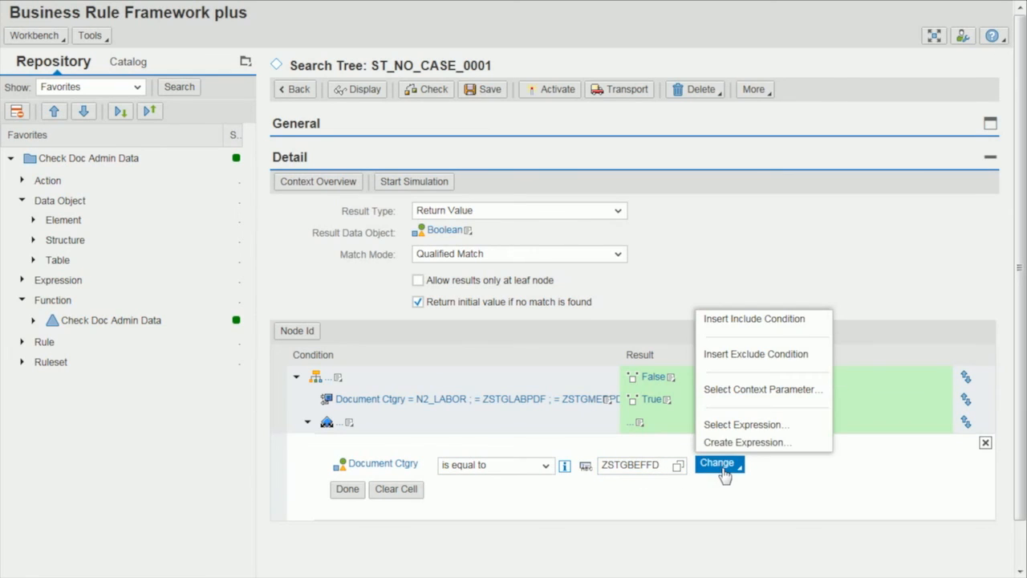
click(762, 322)
text(ZSTGVP_PDF)
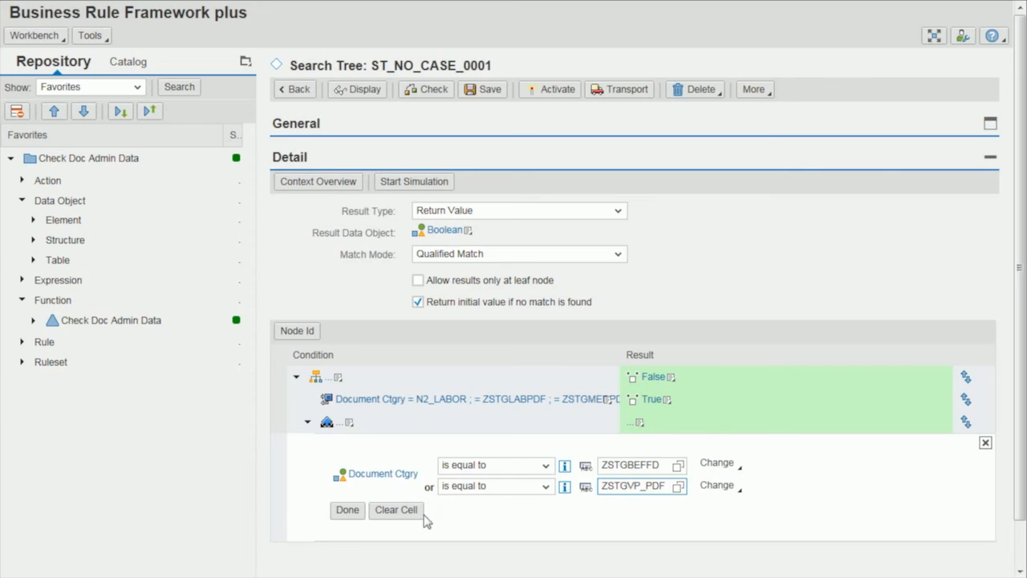
click(355, 511)
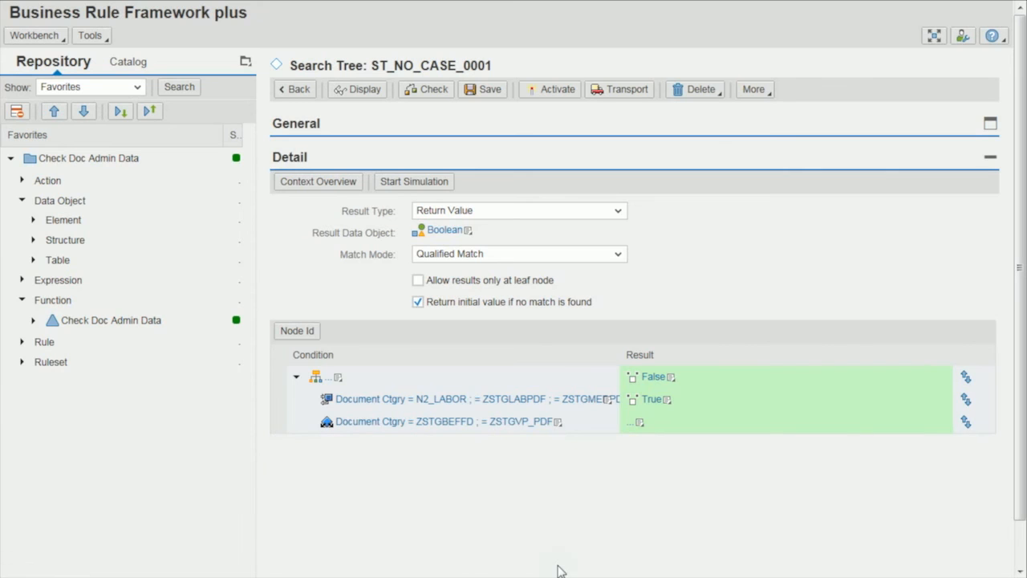
Set the result of the ZSTGBEFFD and ZSTGVP_PDF node to the default object False.
click(641, 424)
mouse_move(622, 474)
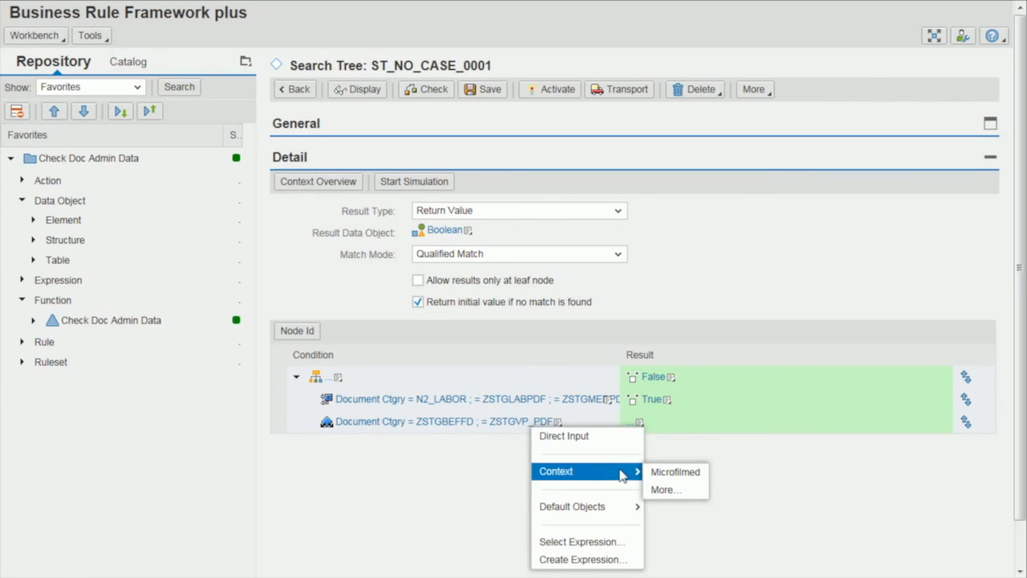
mouse_move(623, 512)
click(670, 507)
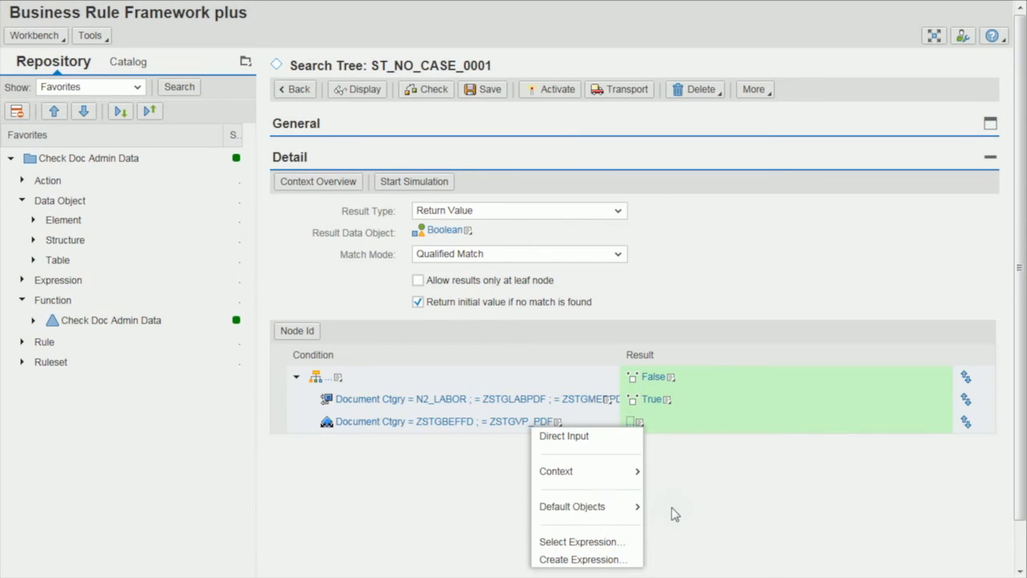
Create a child of the ZSTGBEFFD and ZSTGVP_PDF node and choose context parameter Documenting OU for its directly entered condition.
click(557, 424)
mouse_move(551, 456)
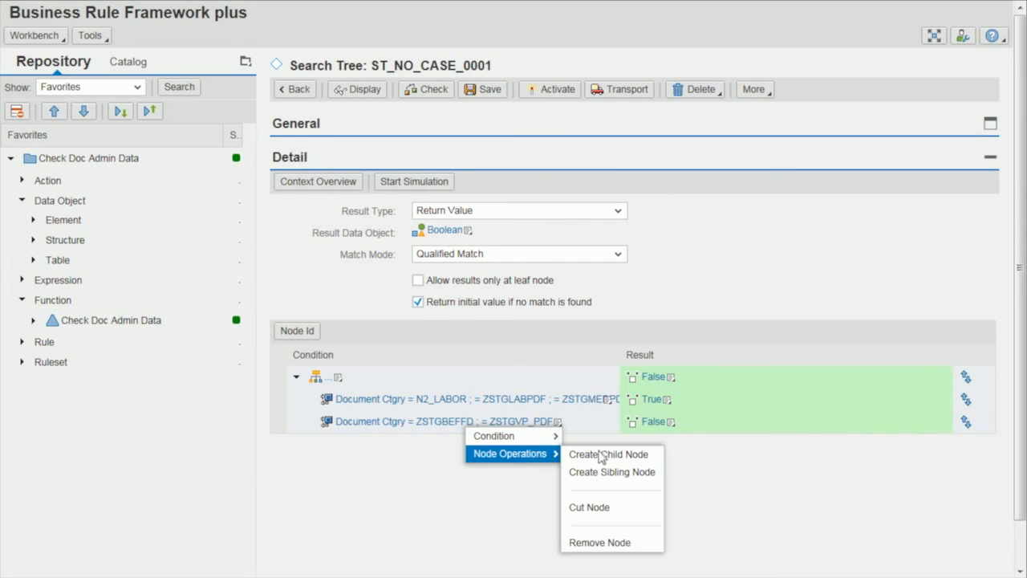
click(624, 456)
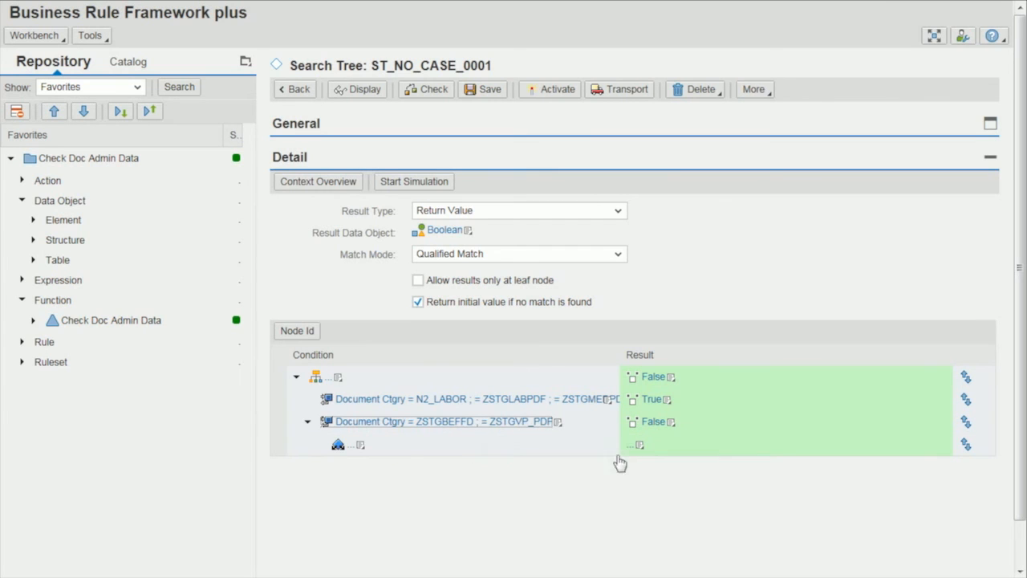
click(361, 446)
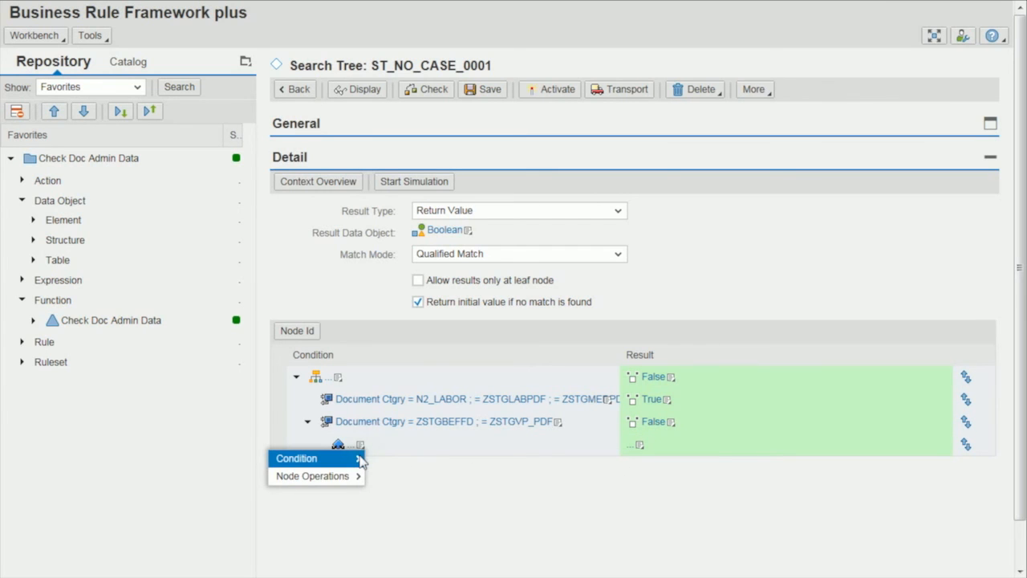
mouse_move(360, 466)
click(467, 461)
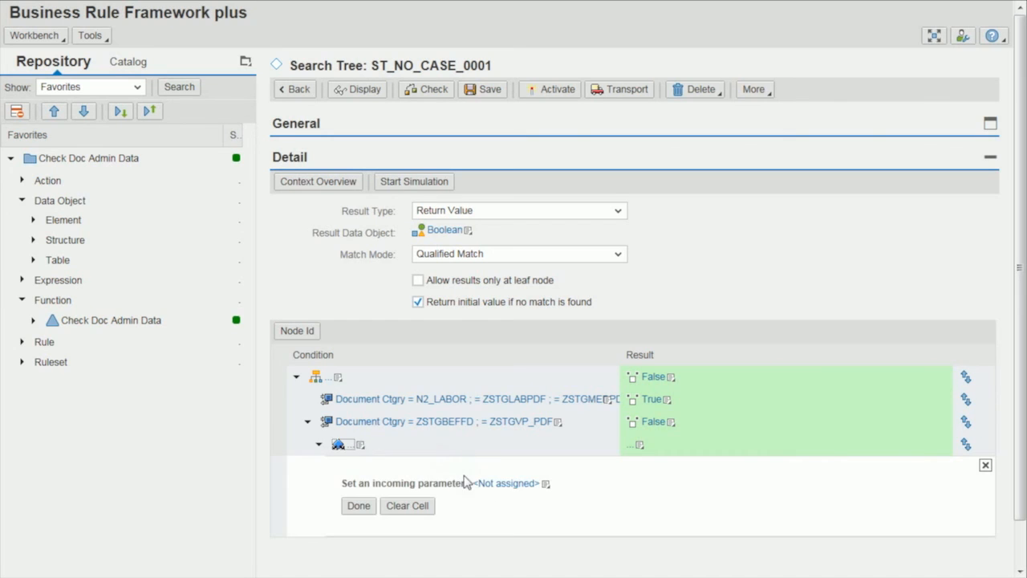
click(548, 485)
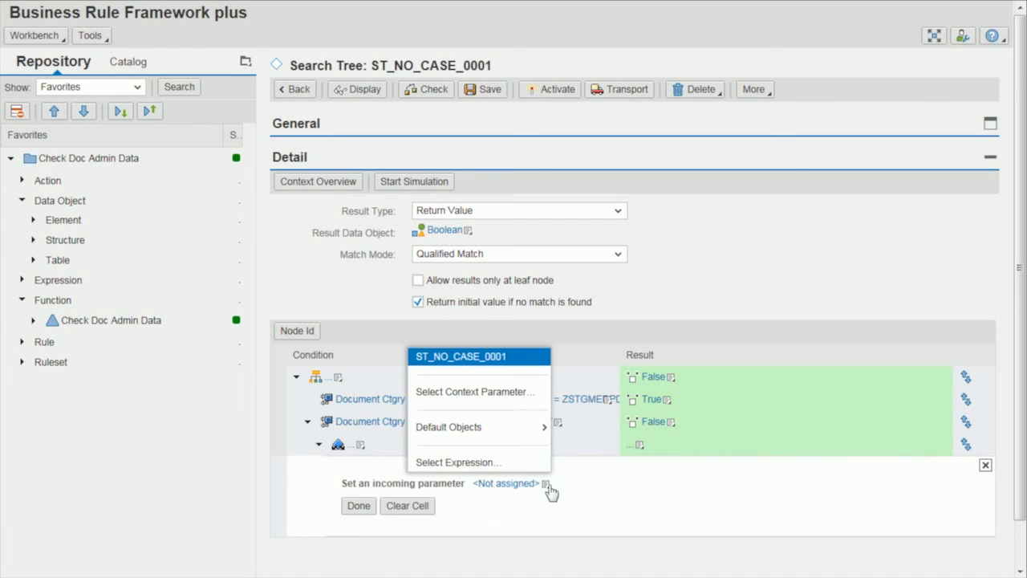
click(523, 395)
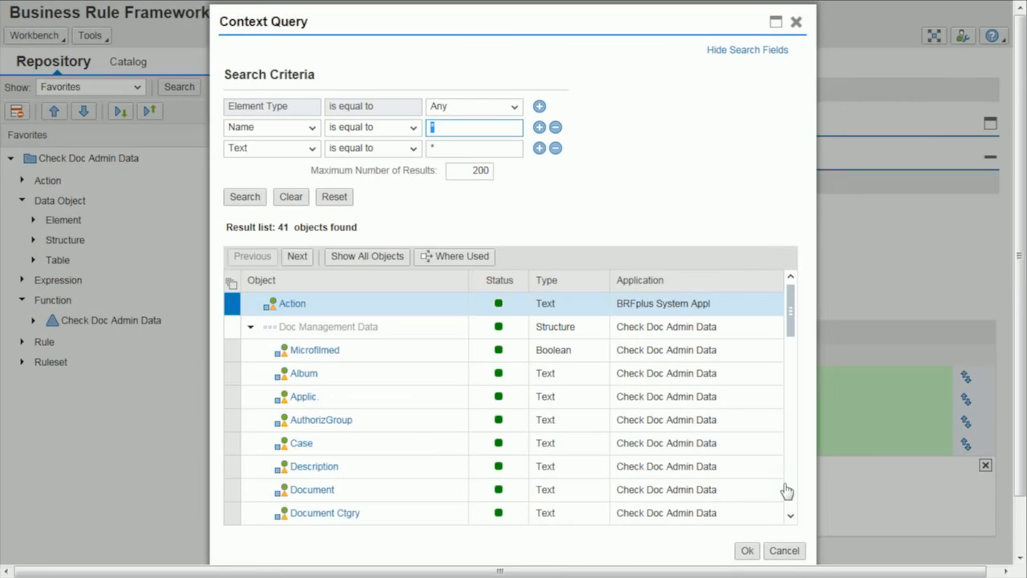
scroll(377, 387, down, 5)
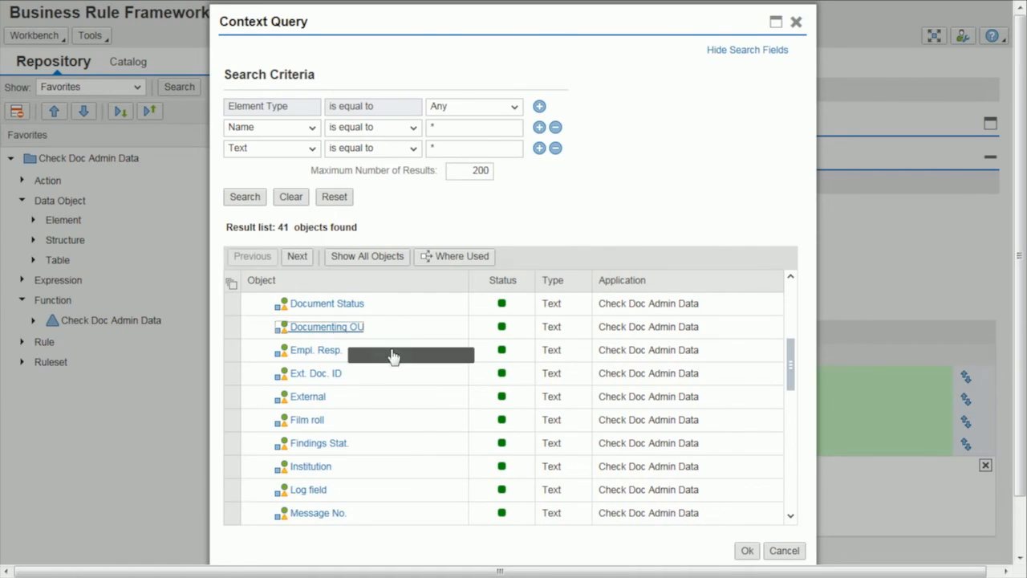
click(327, 326)
Define the child node's condition as Documenting OU equal to F2M01, FTCH1, FU12, FU341, FU342, FU372, FU373 or FU374.
click(659, 487)
text(F2M01)
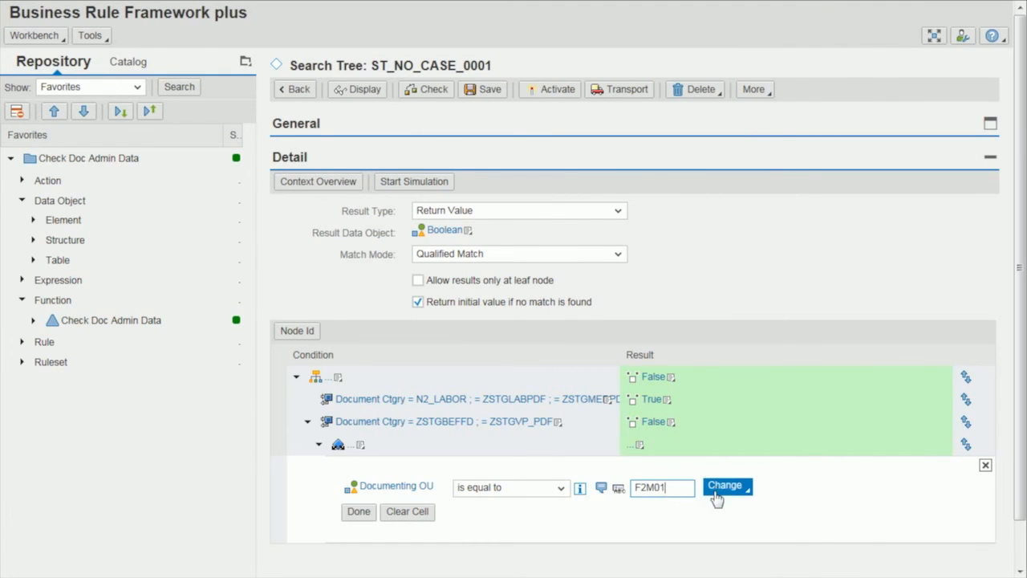
click(718, 488)
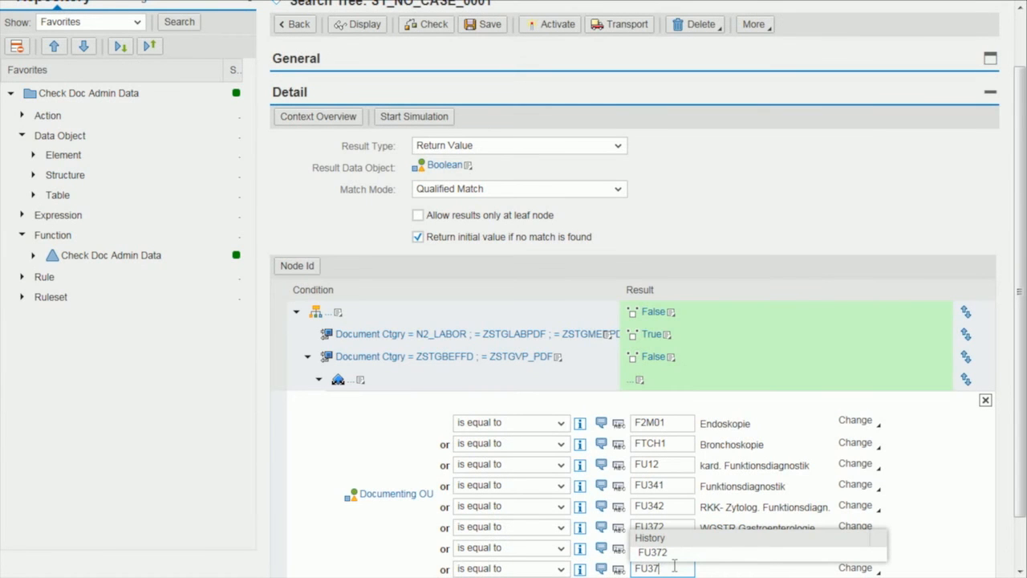
Set the result of the F2M01 documenting OU child node to the default object True.
click(642, 381)
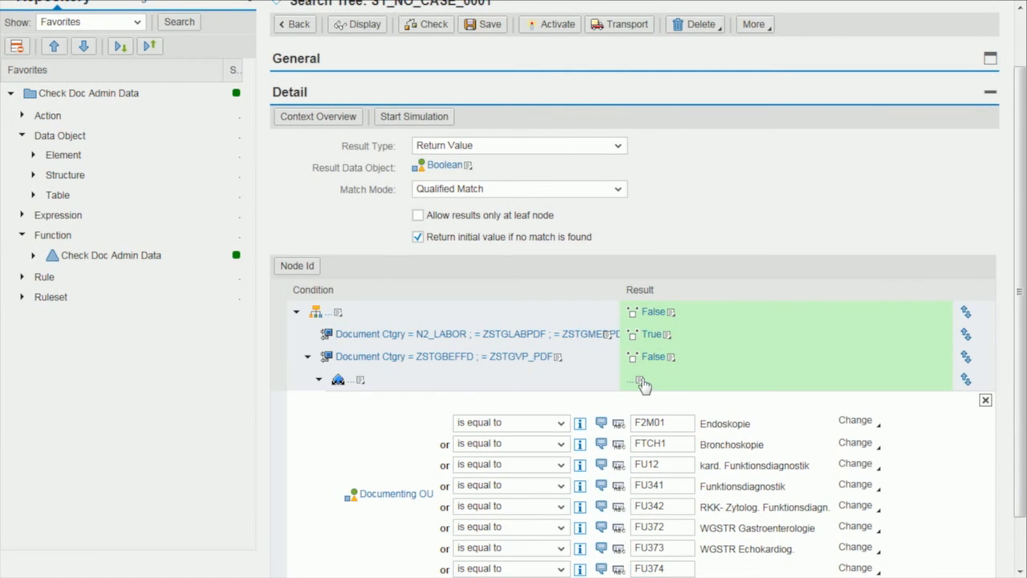
click(641, 382)
mouse_move(621, 467)
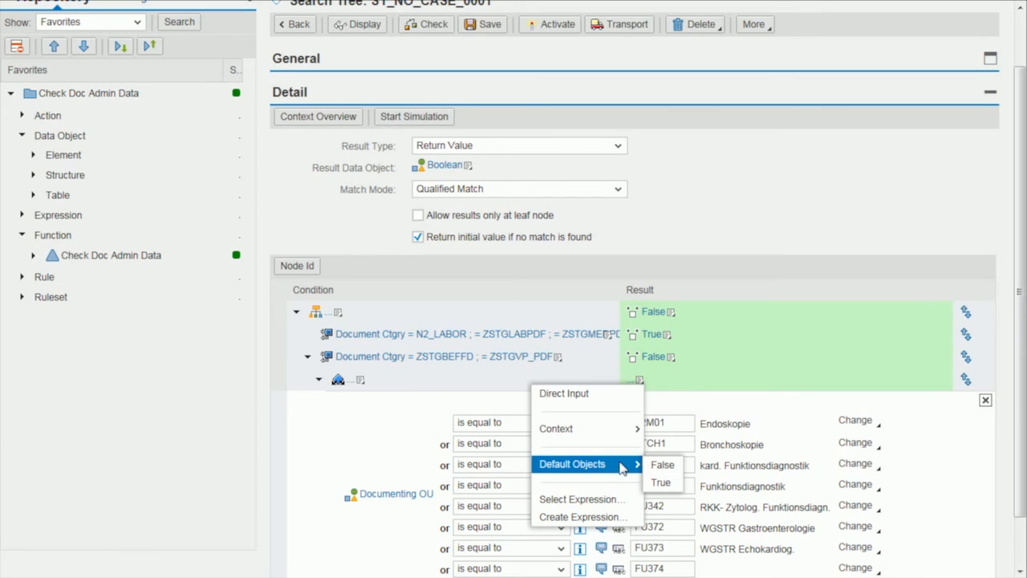
click(663, 484)
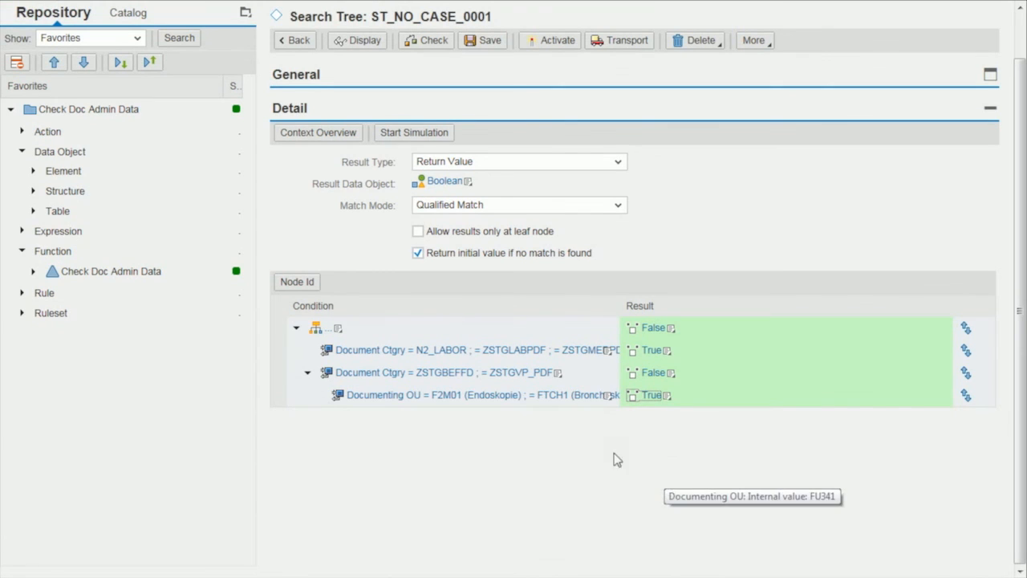
Create a sibling of the ZSTGBEFFD and ZSTGVP_PDF node and choose context parameter Document Ctgry for its directly entered condition.
click(558, 373)
mouse_move(550, 408)
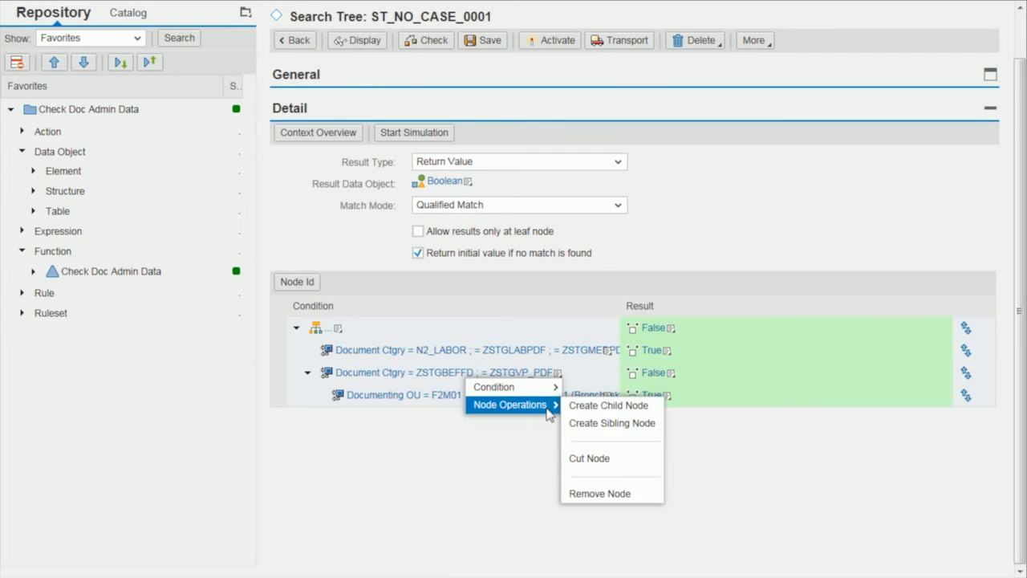
click(595, 423)
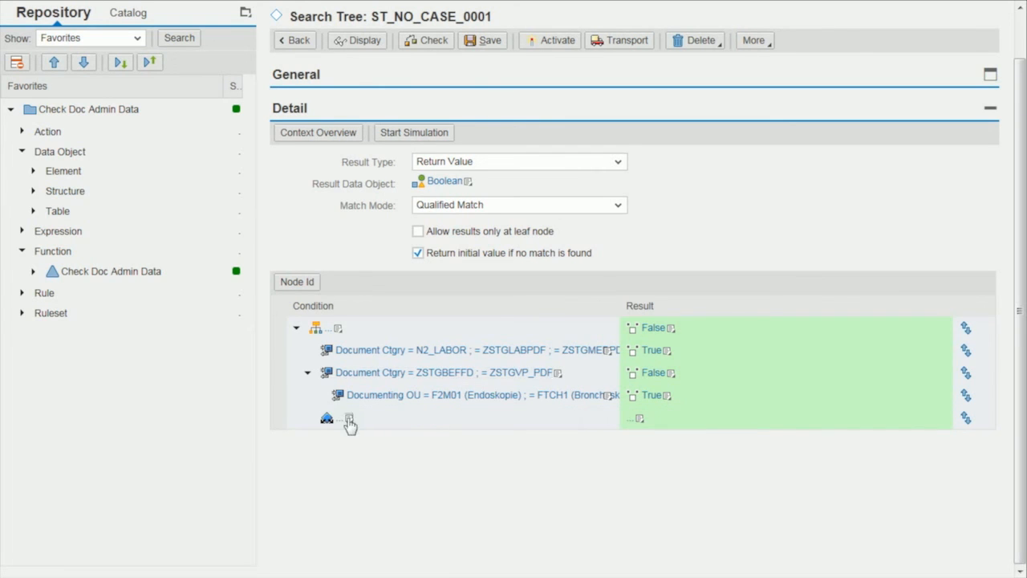
click(349, 421)
mouse_move(350, 426)
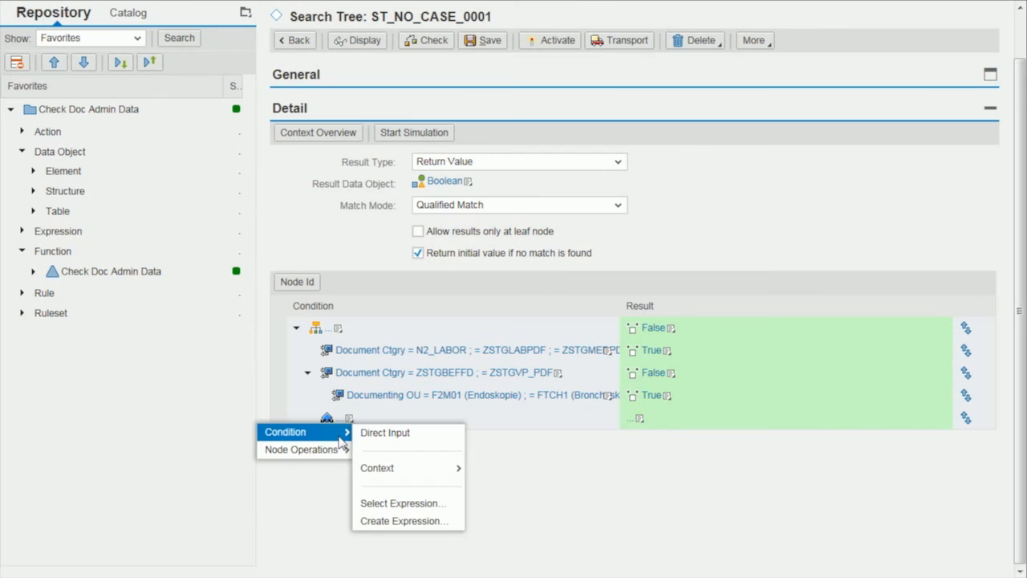
click(396, 434)
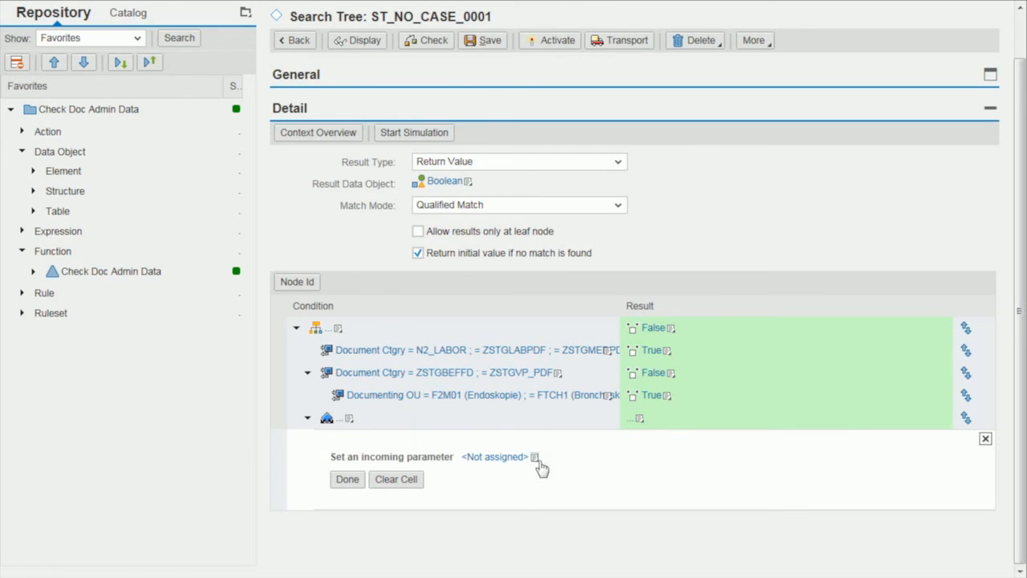
click(536, 460)
click(512, 366)
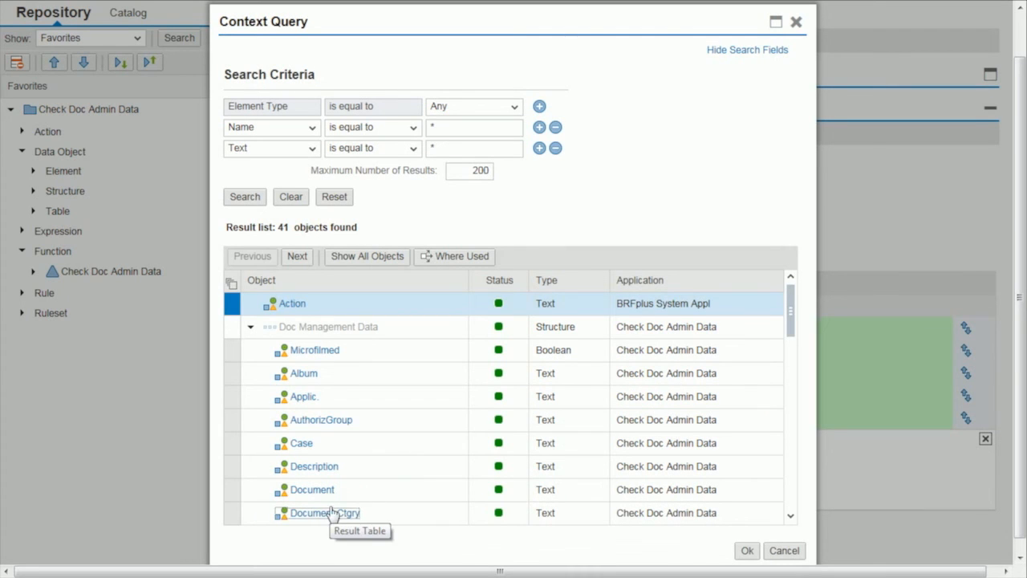
click(329, 512)
click(745, 551)
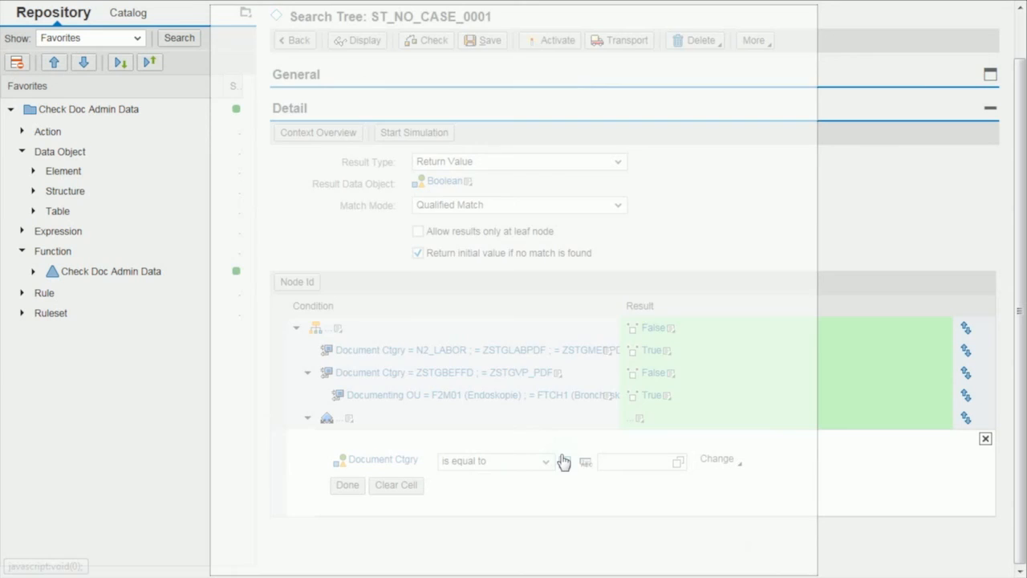
Define the new sibling node's condition as Document Ctgry equal to ZSTGBEFRAD or ZSTGKRADBI.
click(622, 461)
text(ZSTGBEFRAD)
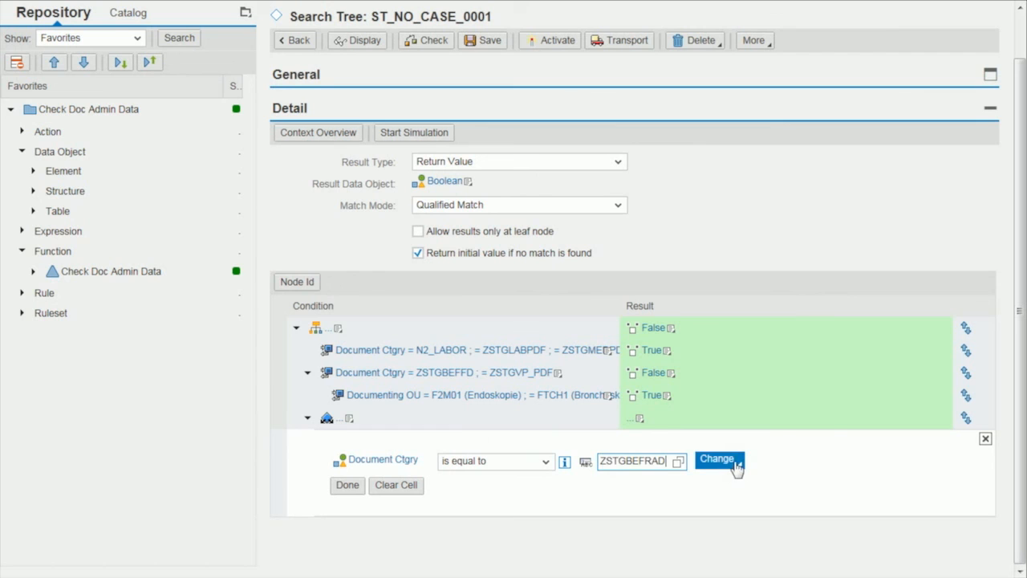
click(737, 466)
click(749, 316)
click(632, 482)
text(ZSTGKRADBI)
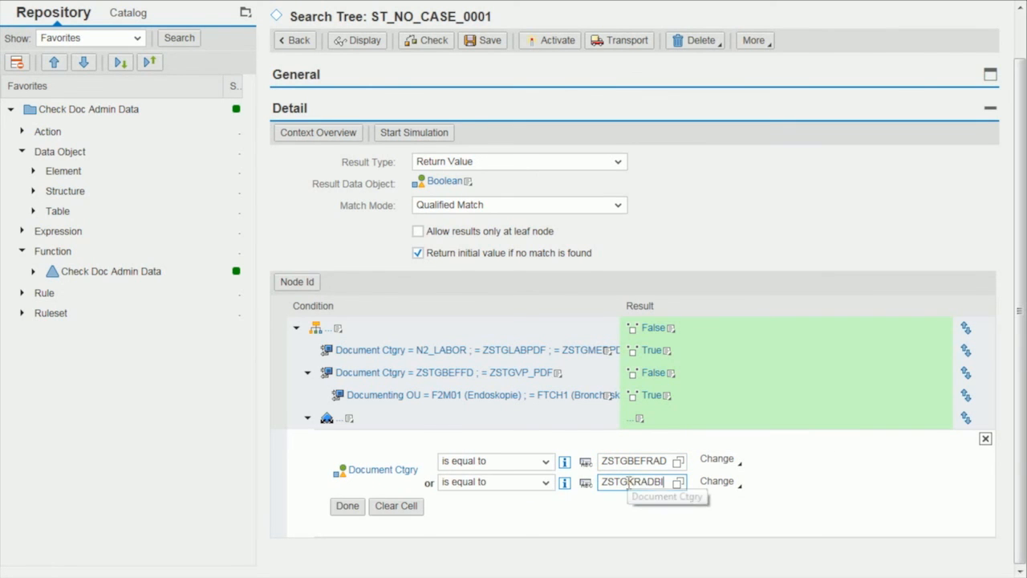
Set the result of the ZSTGBEFRAD and ZSTGKRADBI node to the default object False.
click(639, 421)
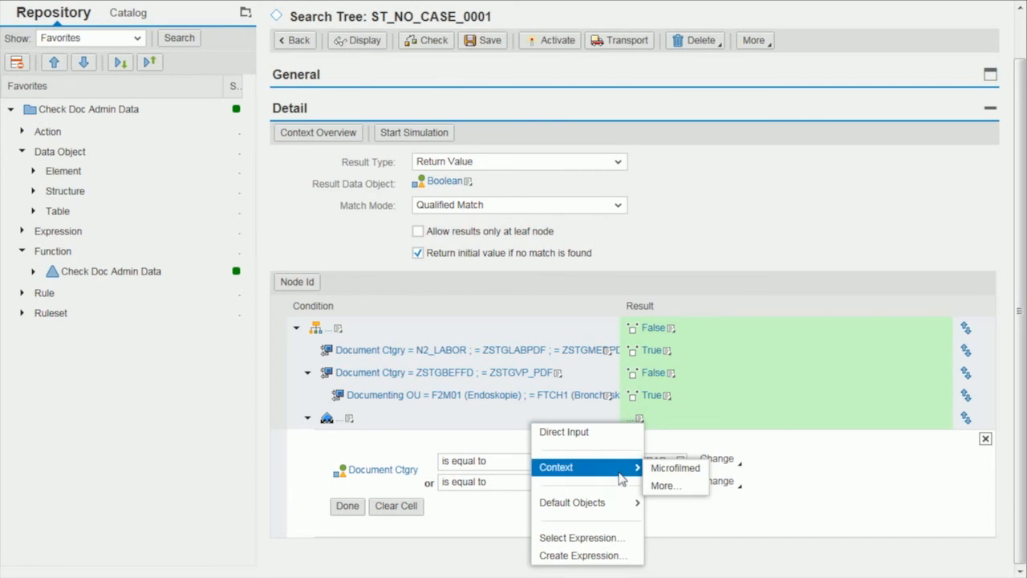
mouse_move(620, 506)
click(663, 503)
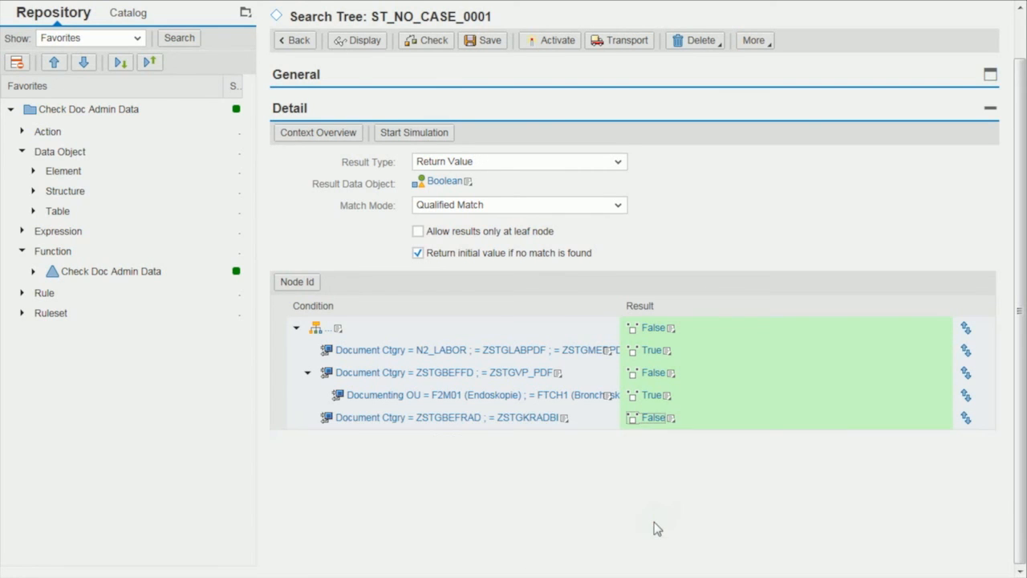
Create a child of the ZSTGBEFRAD and ZSTGKRADBI node and choose context parameter Documenting OU for its directly entered condition.
click(564, 420)
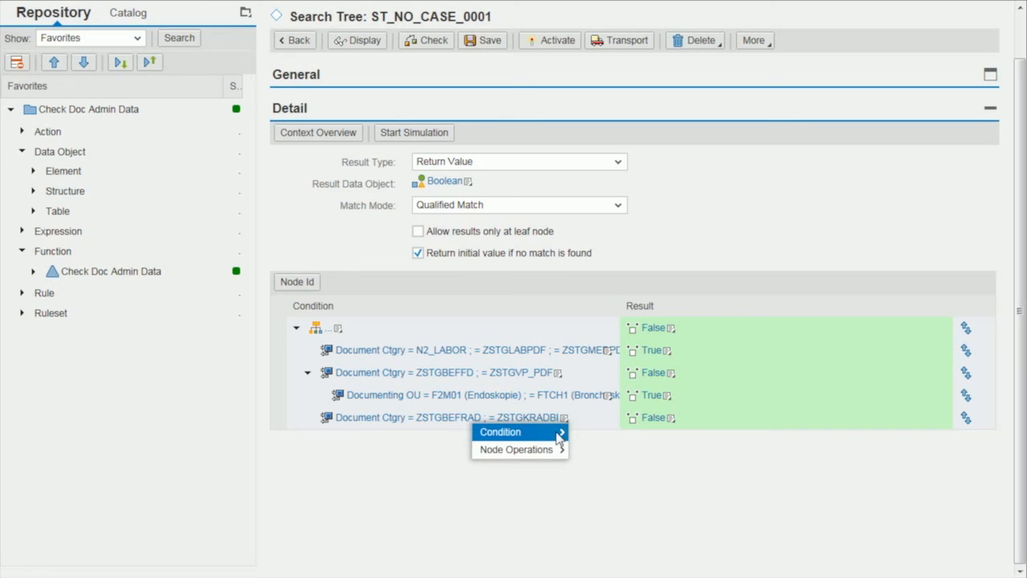
mouse_move(559, 451)
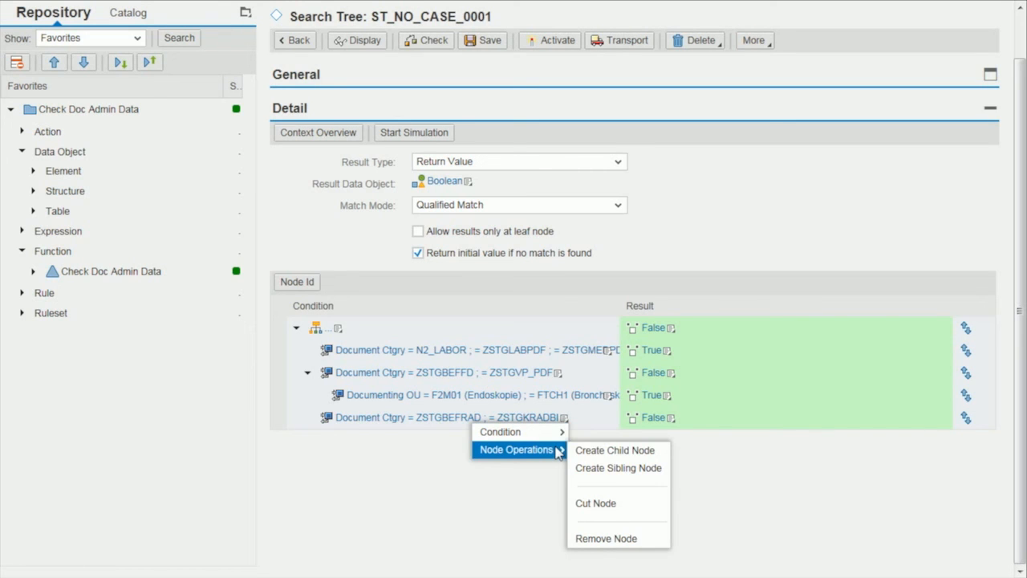
click(602, 452)
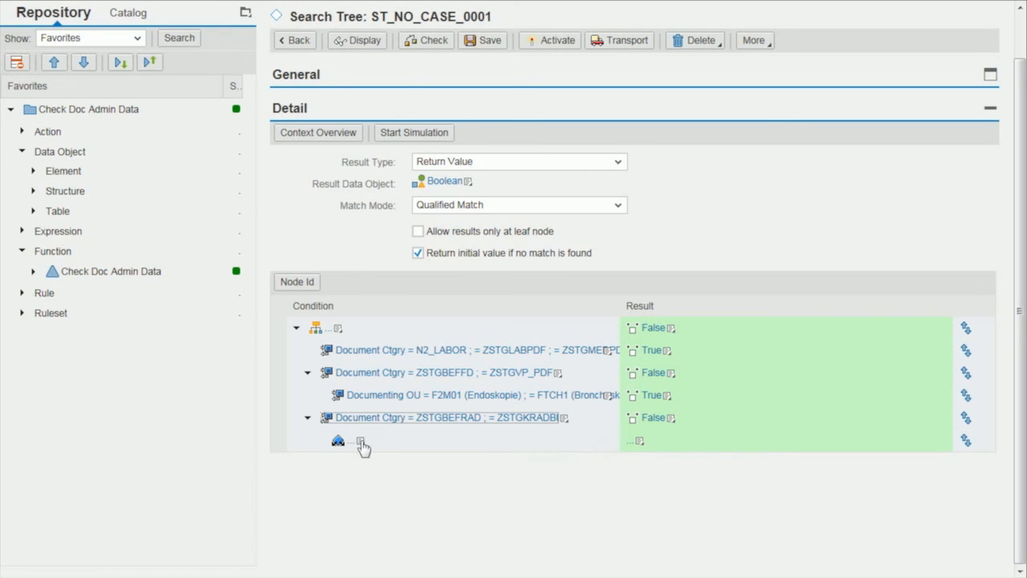
click(361, 442)
mouse_move(345, 462)
click(389, 459)
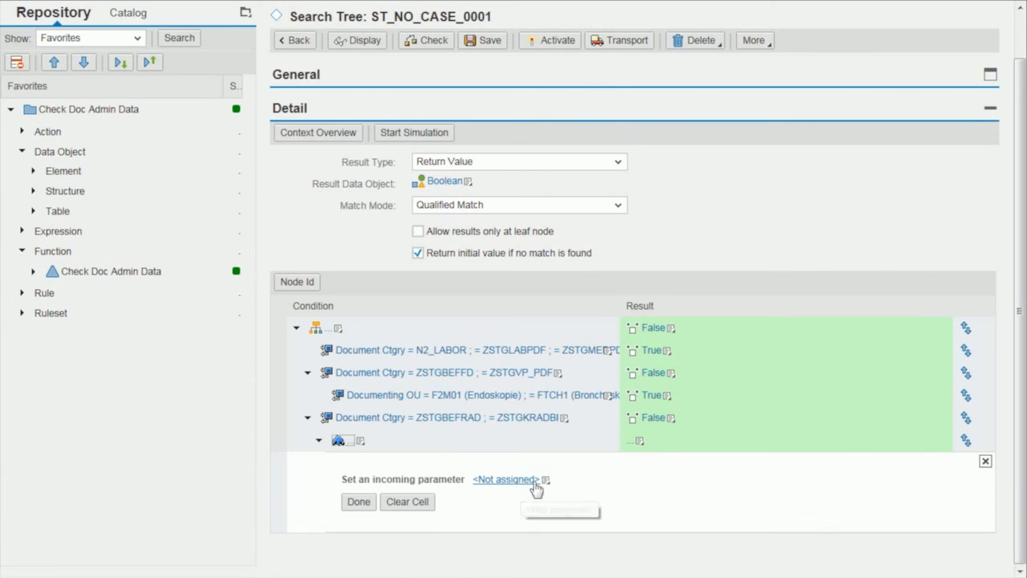
click(546, 480)
click(523, 394)
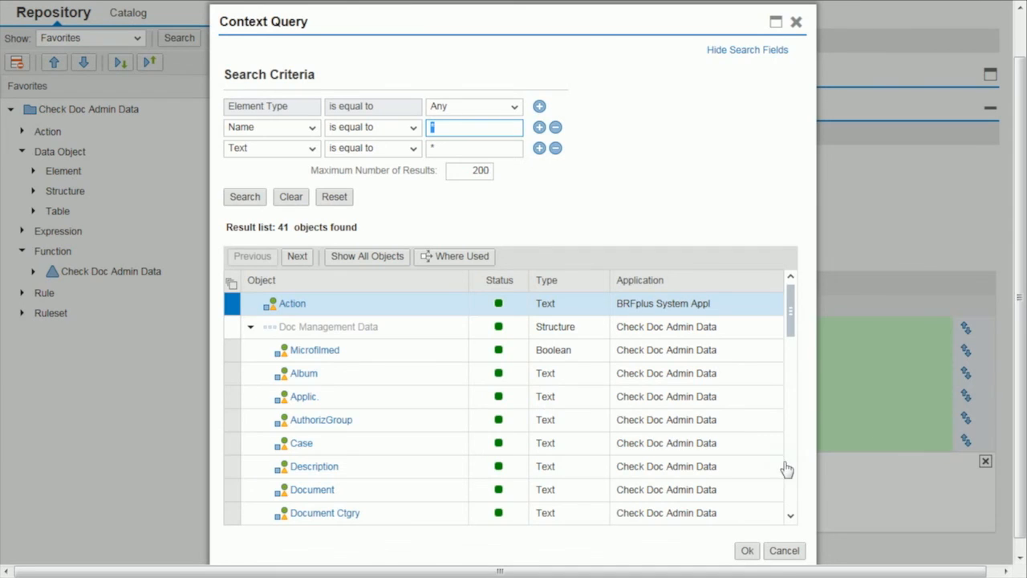
scroll(796, 470, down, 5)
click(355, 332)
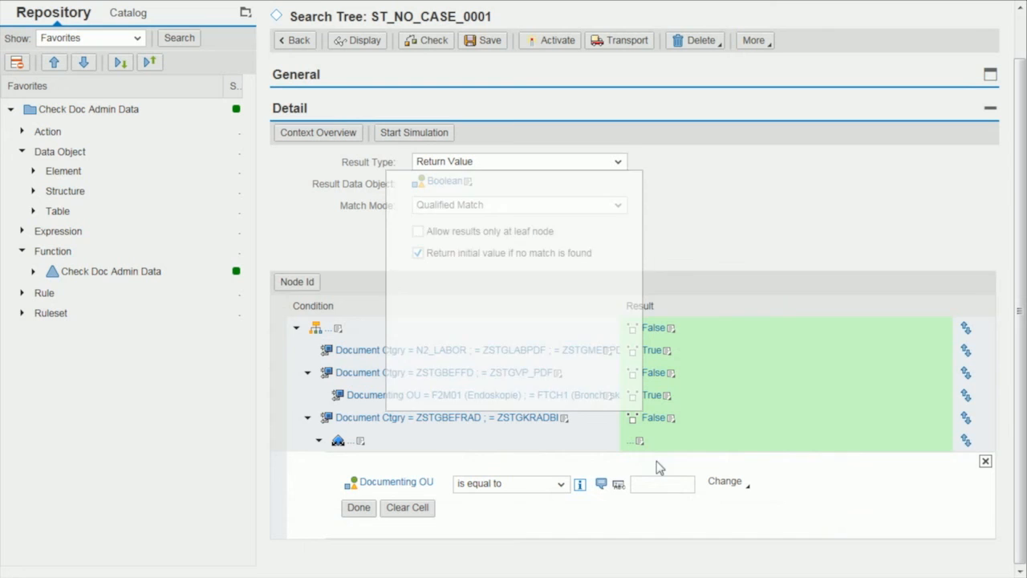
Define the new child node's condition as Documenting OU equal to ROE and set its result to the default object True.
click(662, 484)
text(ROE)
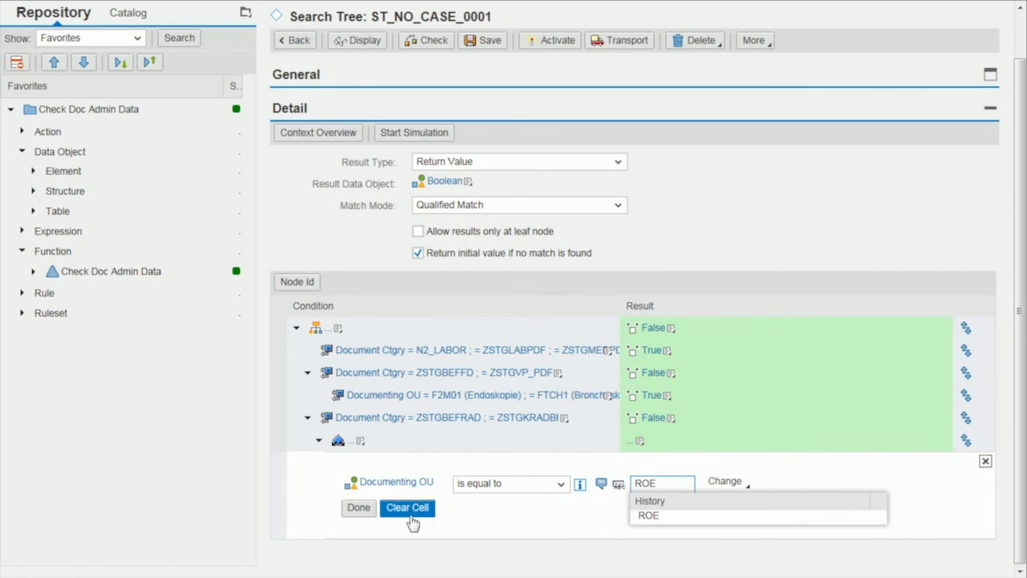
click(640, 441)
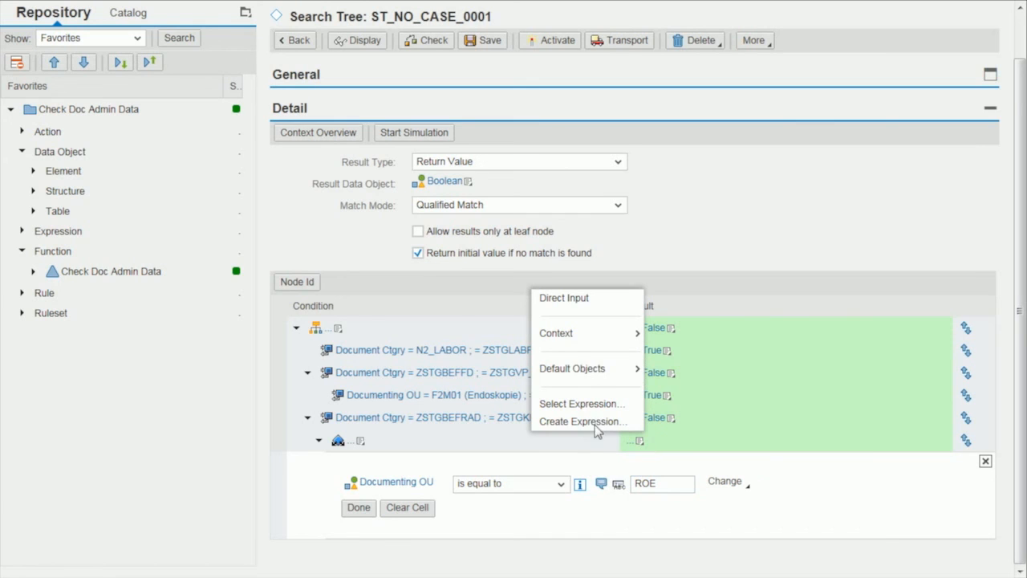
mouse_move(593, 369)
click(664, 388)
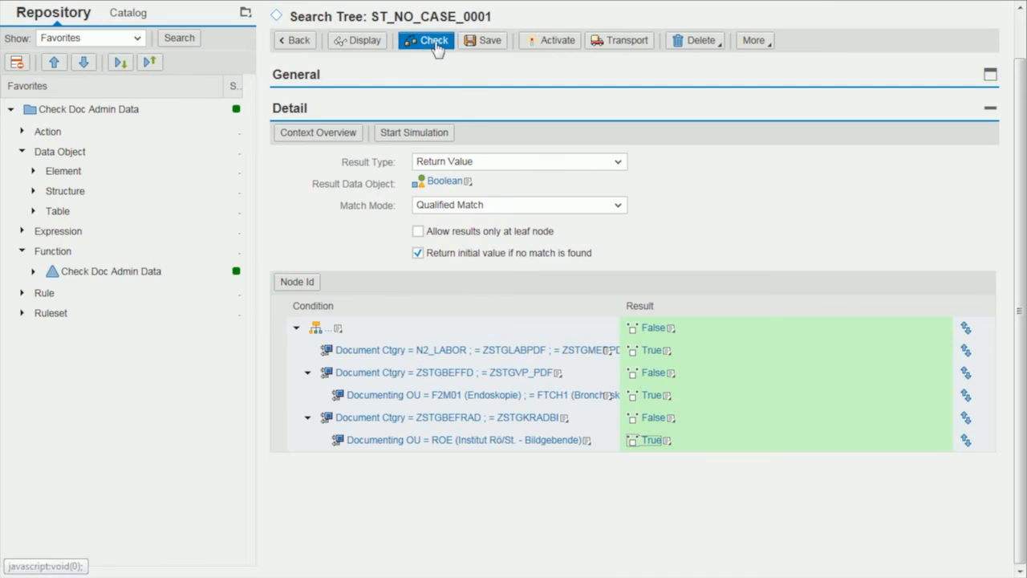
Save and activate the search tree ST_NO_CASE_0001.
click(484, 40)
click(563, 62)
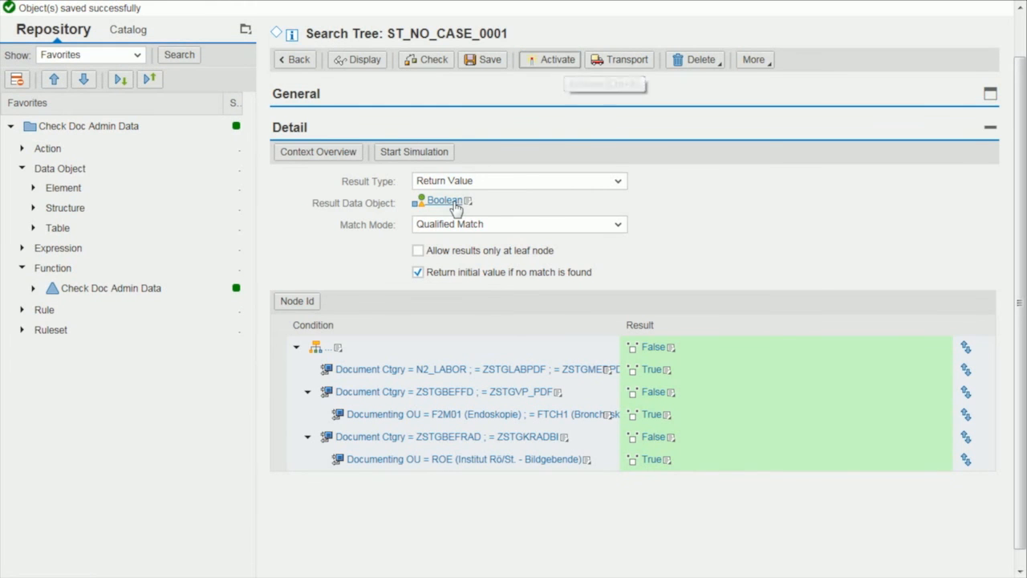
Simulate the search tree with Document Ctgry FOO and Documenting OU BAR.
click(416, 154)
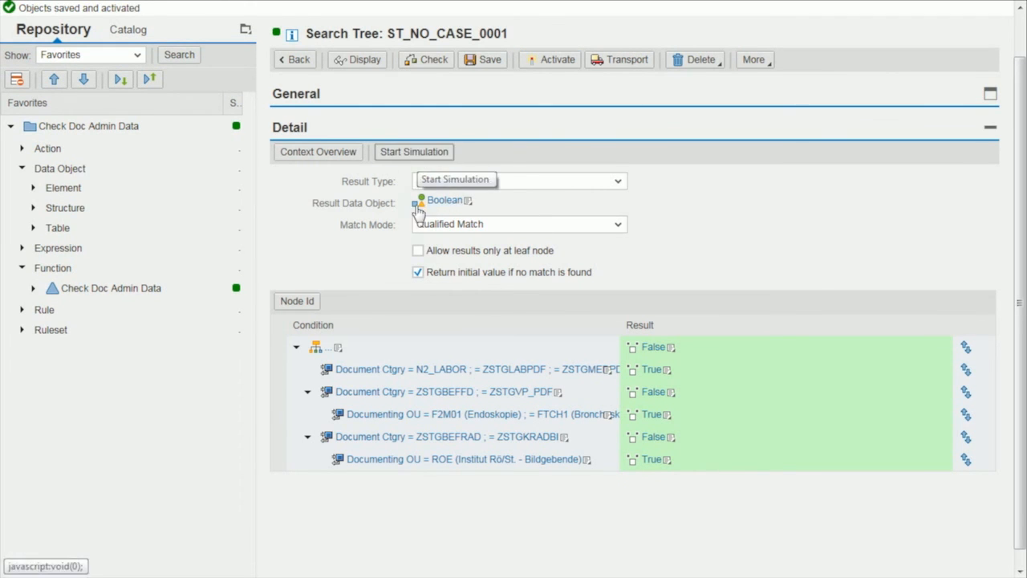
click(151, 53)
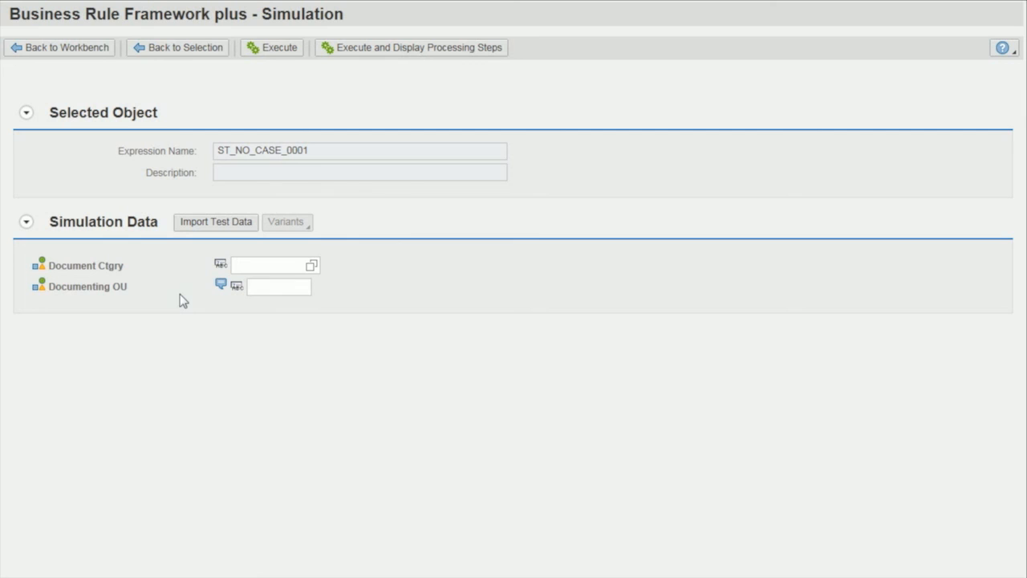
click(254, 267)
text(FOC)
key(Tab)
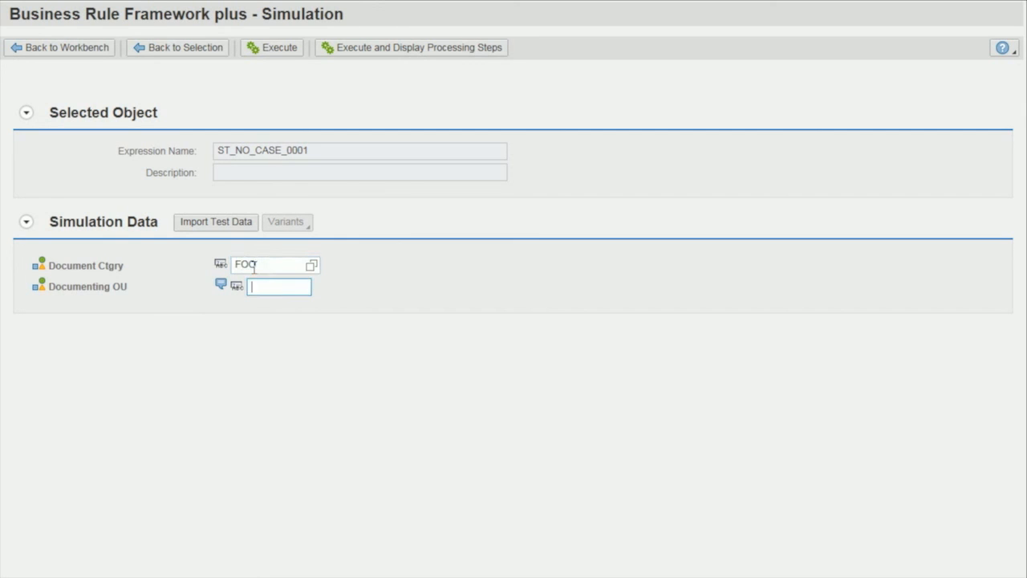
text(BAR)
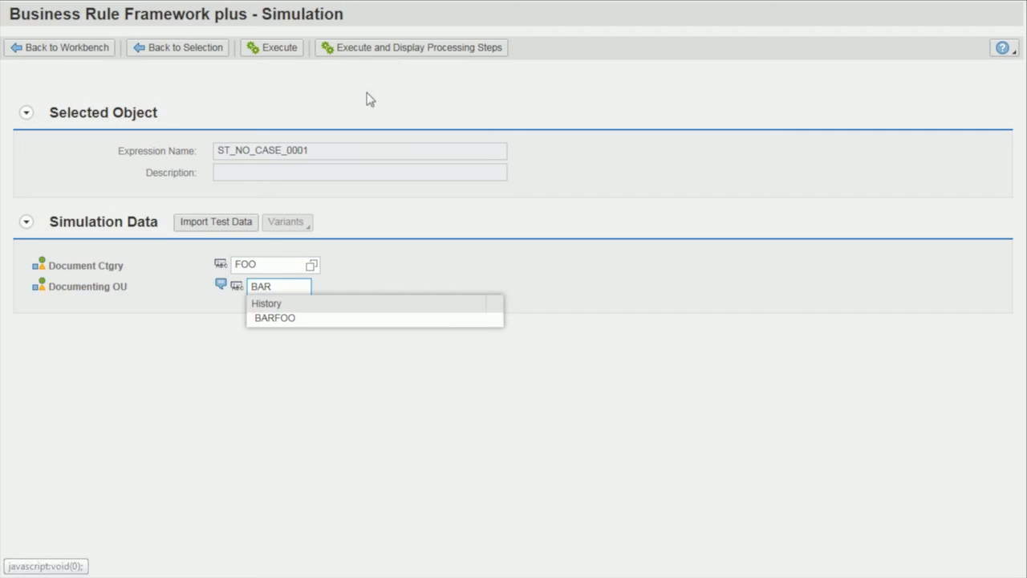
click(284, 50)
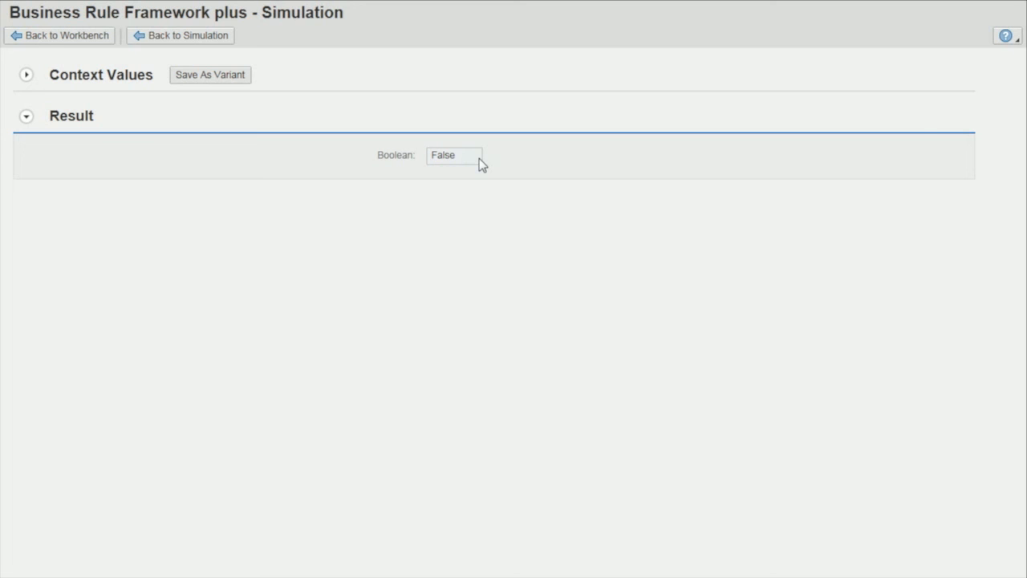
Rerun the simulation with the same test data, showing its processing steps, and examine the trace of node conditions.
click(218, 40)
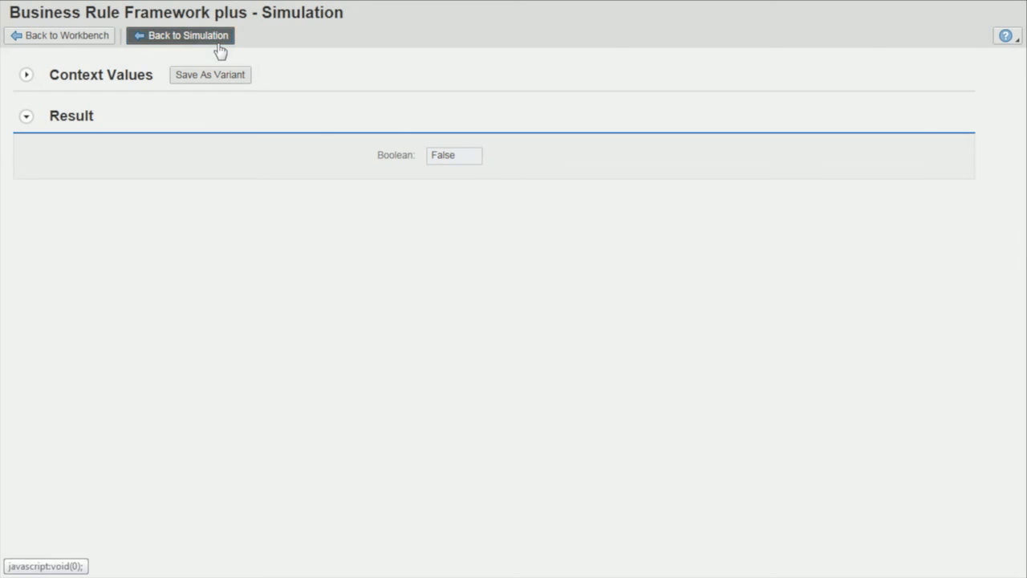
click(412, 51)
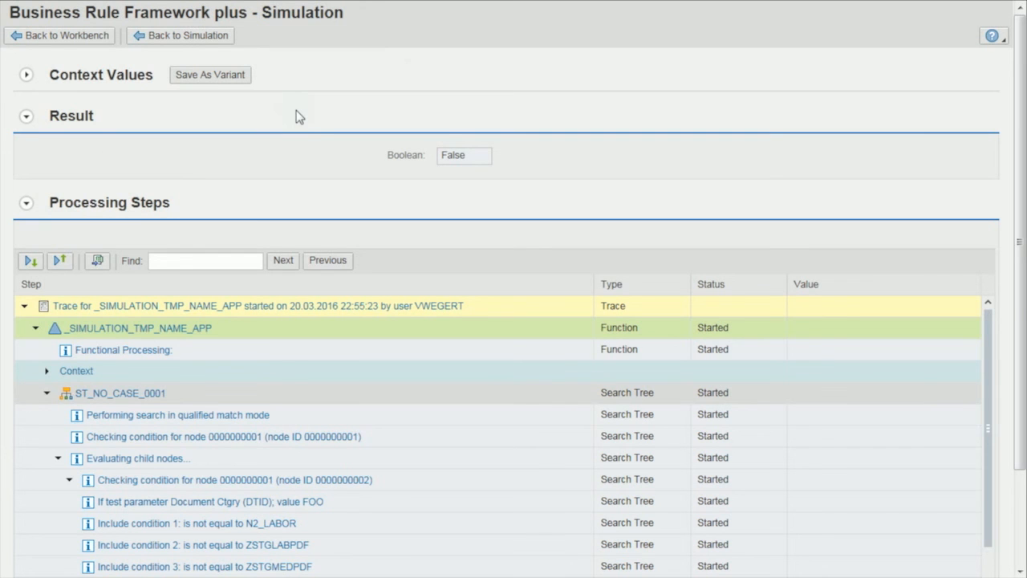
drag(1018, 138, 1025, 293)
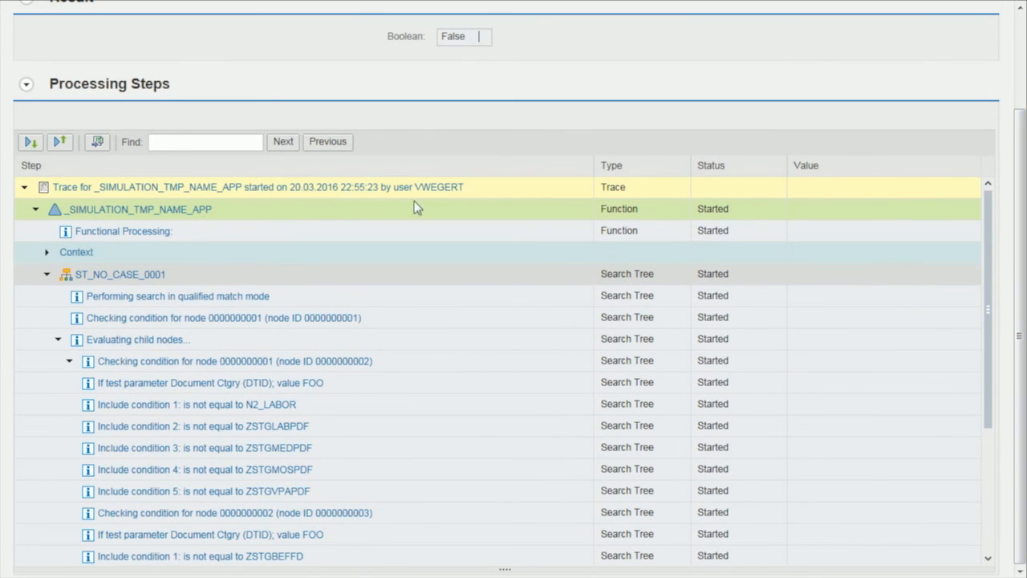
scroll(238, 223, down, 3)
scroll(929, 91, up, 3)
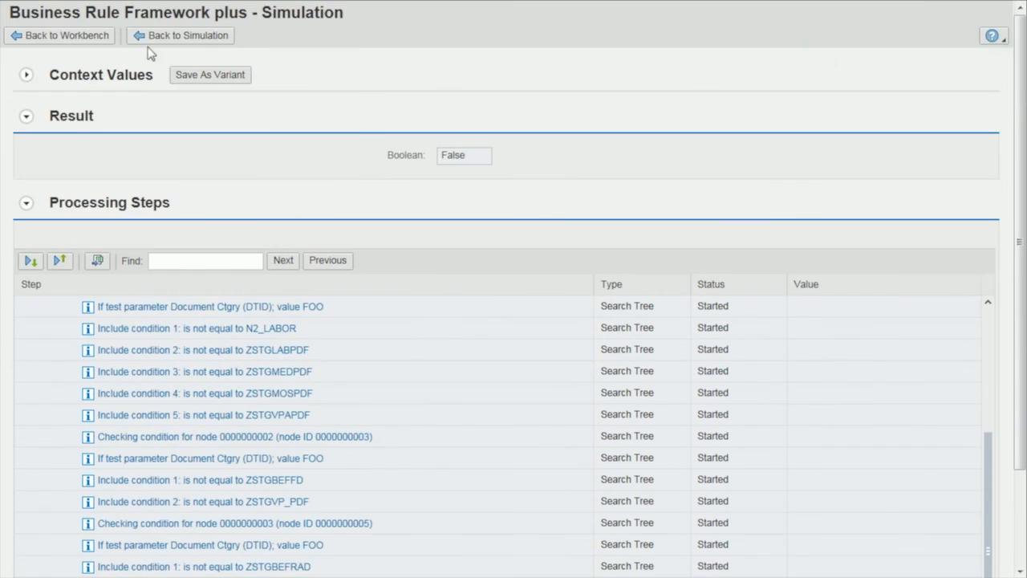
Replace the document category with the copied value, set Documenting OU to FU341, and run the simulation with processing steps.
click(179, 36)
drag(282, 267, 165, 262)
text(ZSTGBEFFD)
double_click(281, 285)
text(FU341)
click(367, 48)
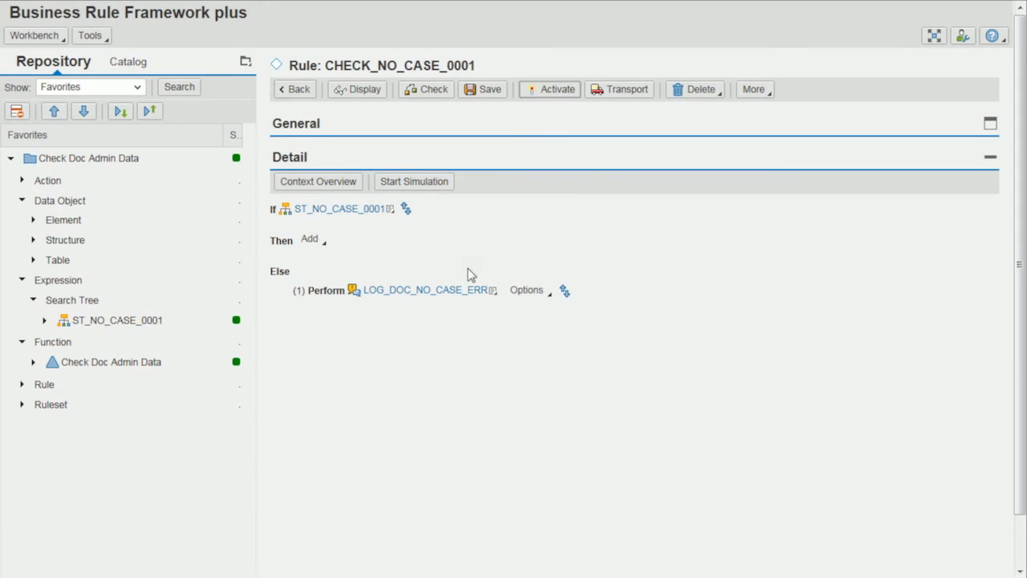
Switch to the SAP clinical workplace, create a document with OU FU12 for the 20.03.2016 order that has a case, and discard it.
click(309, 110)
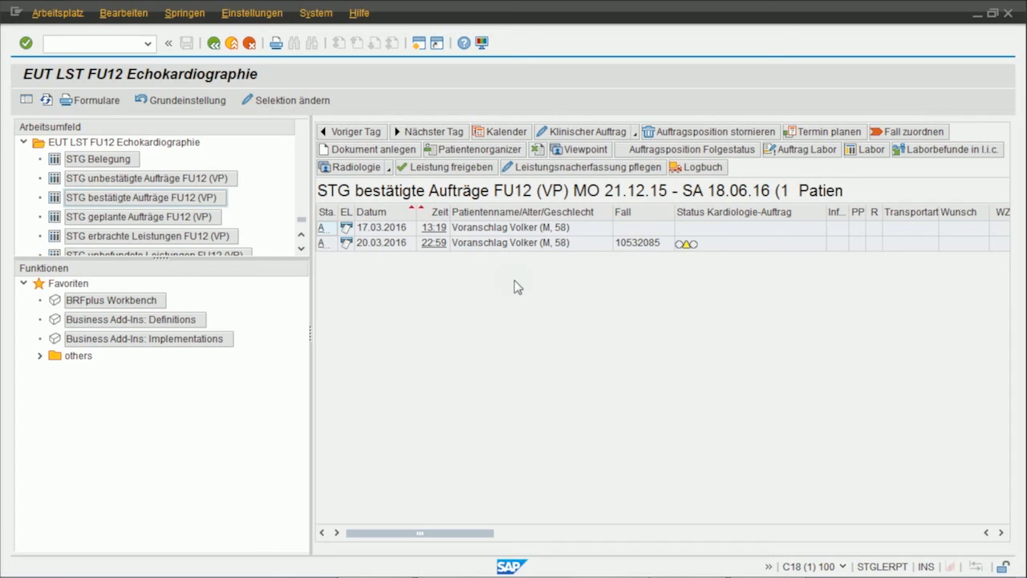
click(639, 231)
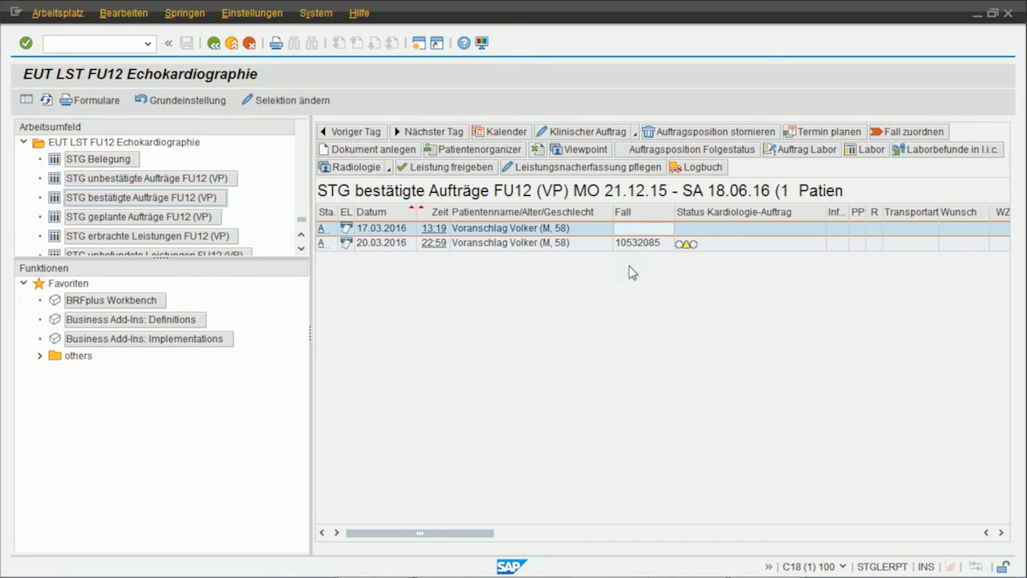
click(640, 243)
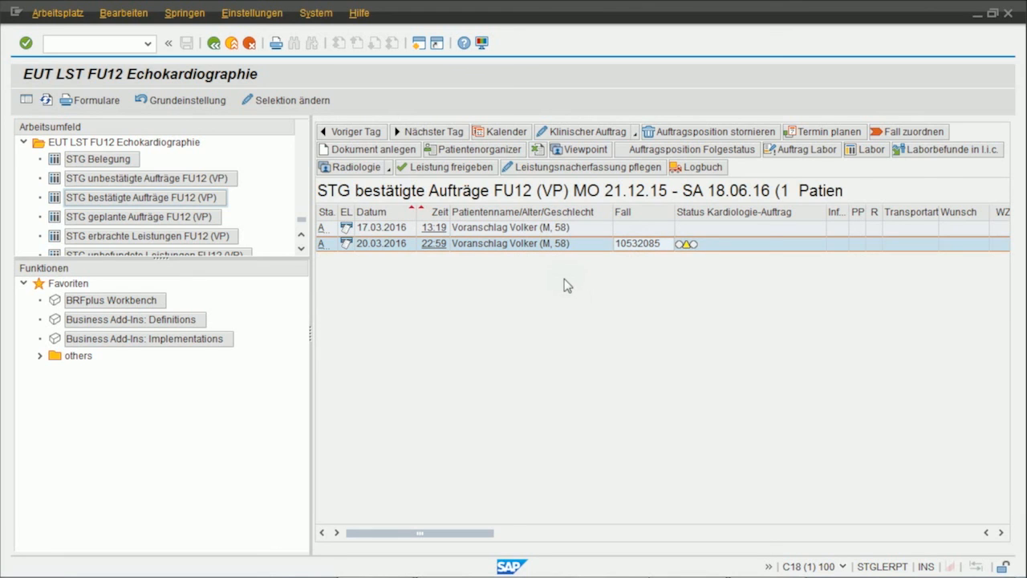
click(367, 149)
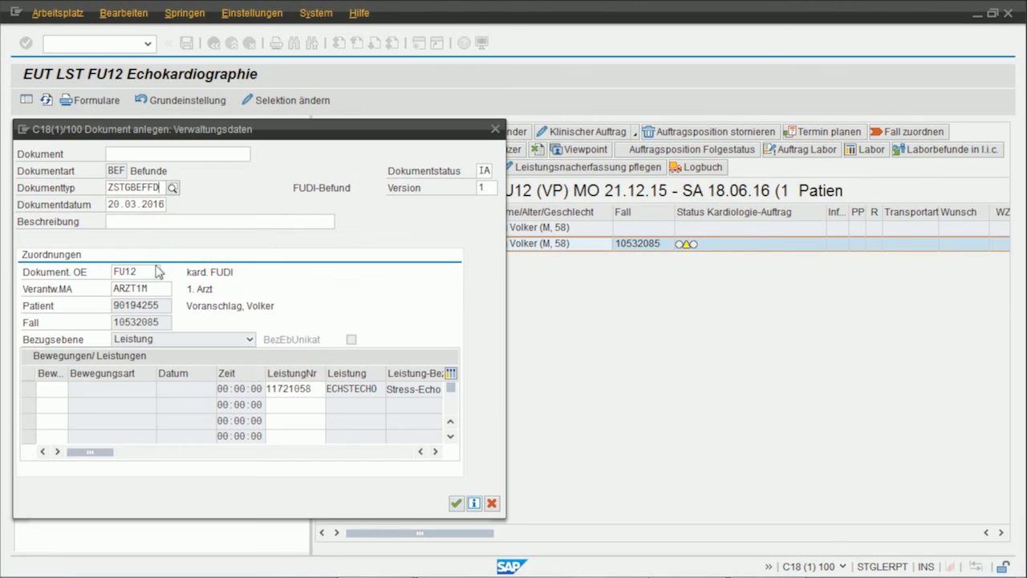
click(455, 503)
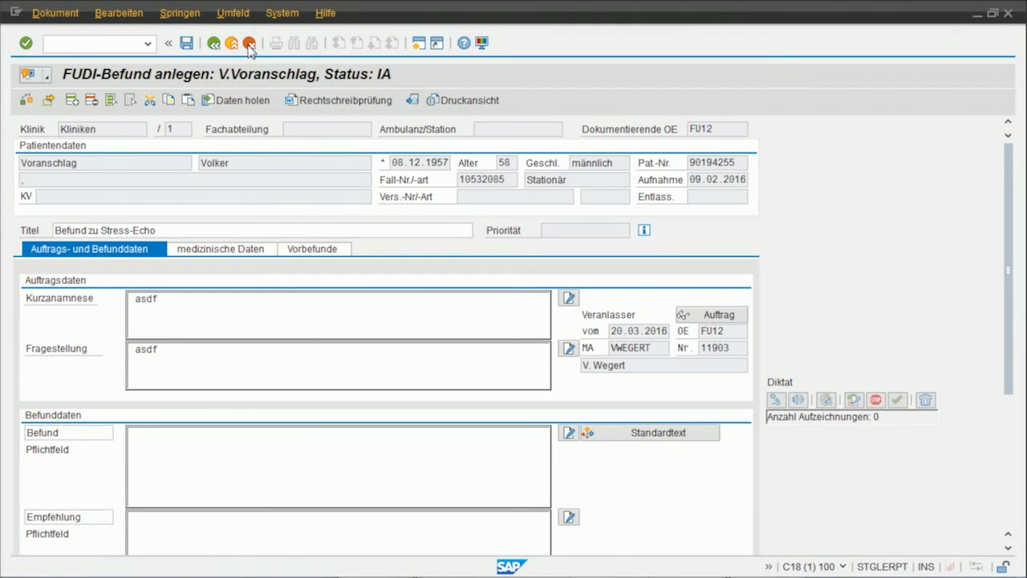
click(249, 47)
key(Return)
Create a document for the 20.03.2016 order with documenting OU FU14 and leave it without saving.
click(368, 149)
click(142, 274)
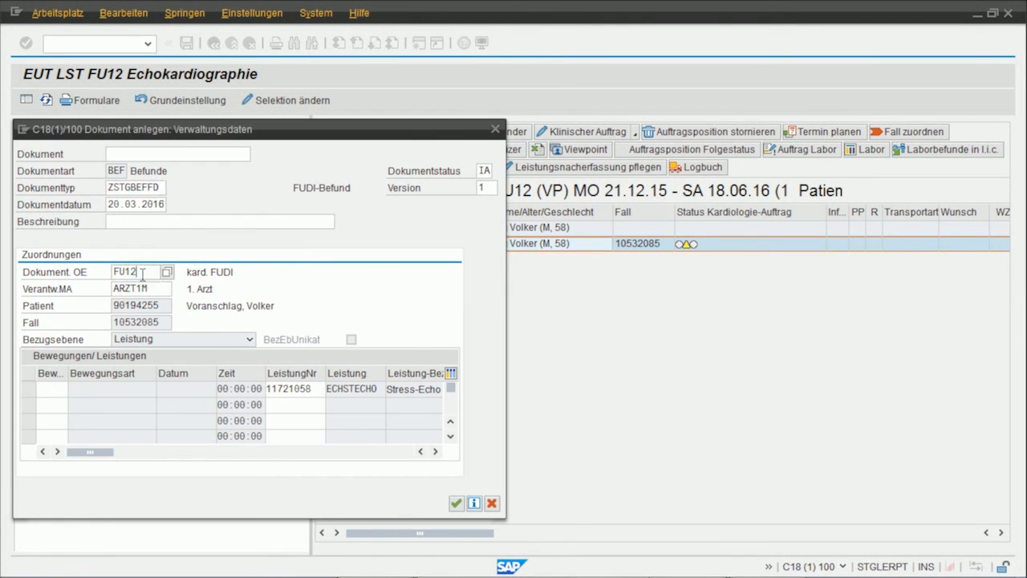
click(455, 502)
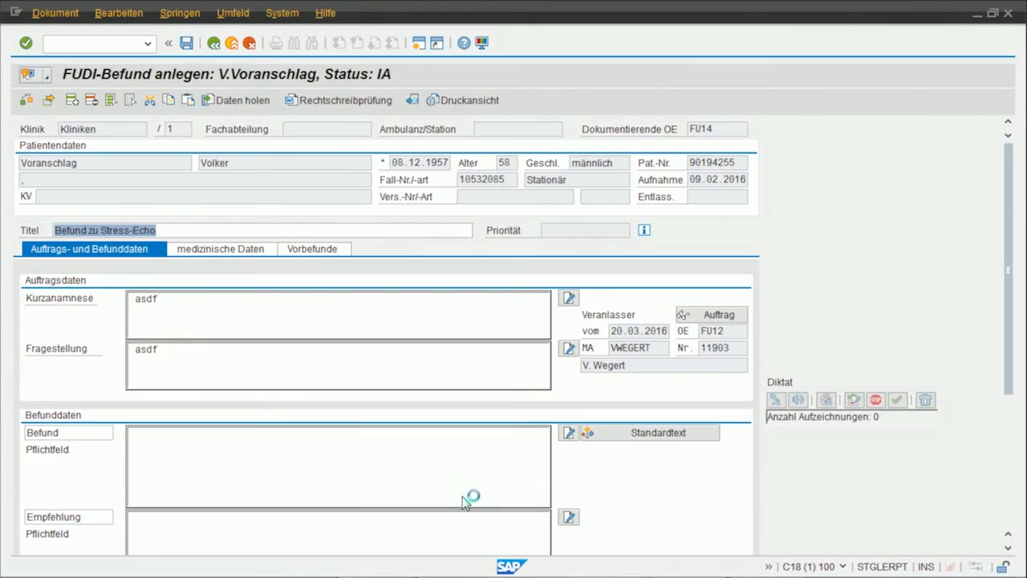
click(214, 44)
click(298, 305)
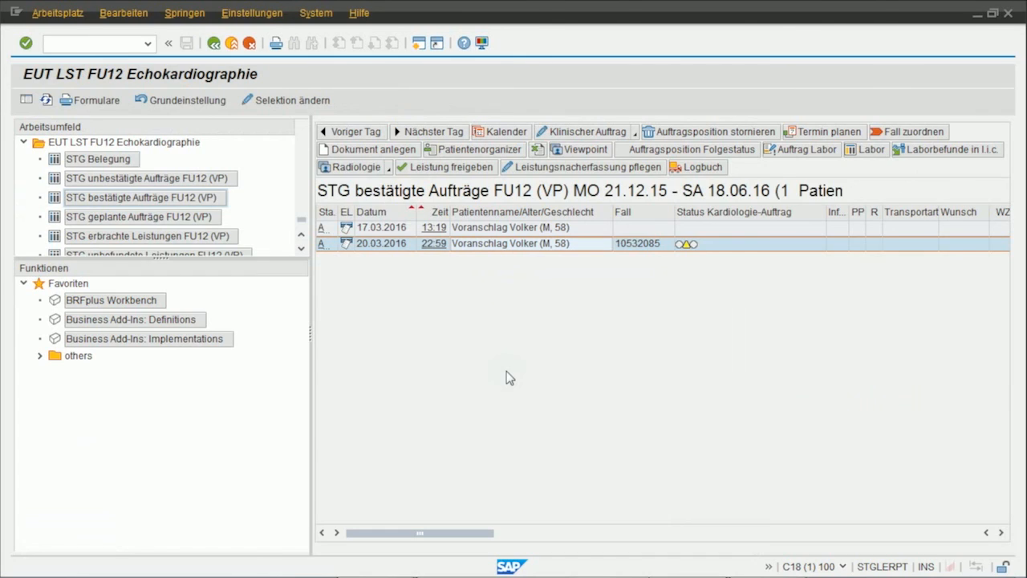
Create a document with documenting OU FU12 for the 17.03.2016 order without a case and leave it without saving.
click(507, 228)
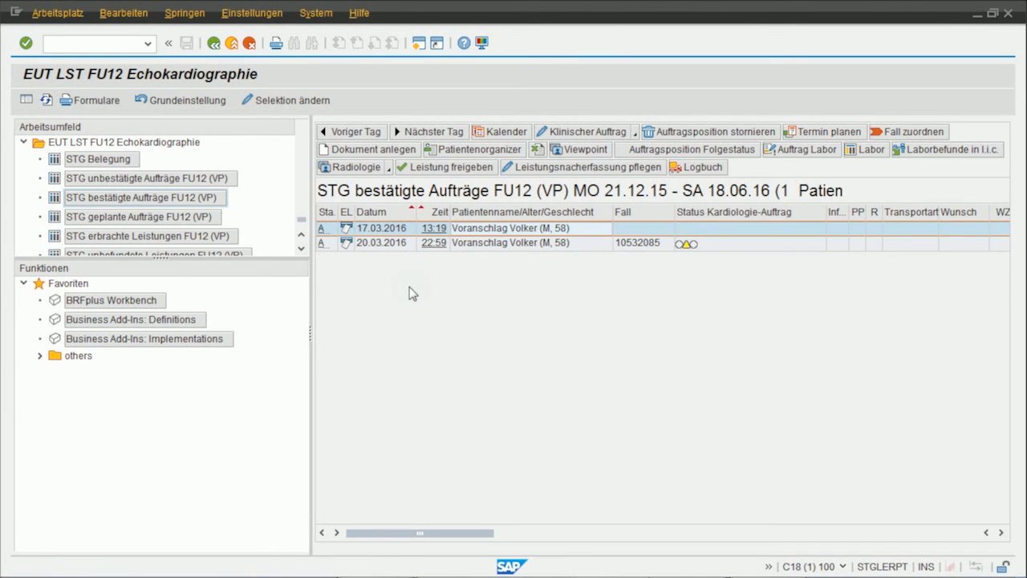
click(371, 149)
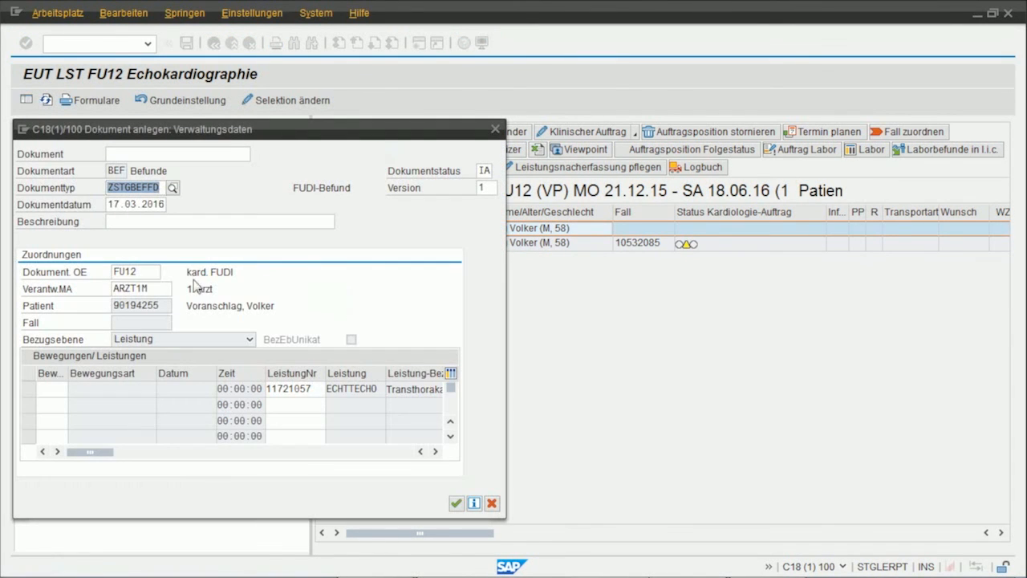
click(456, 503)
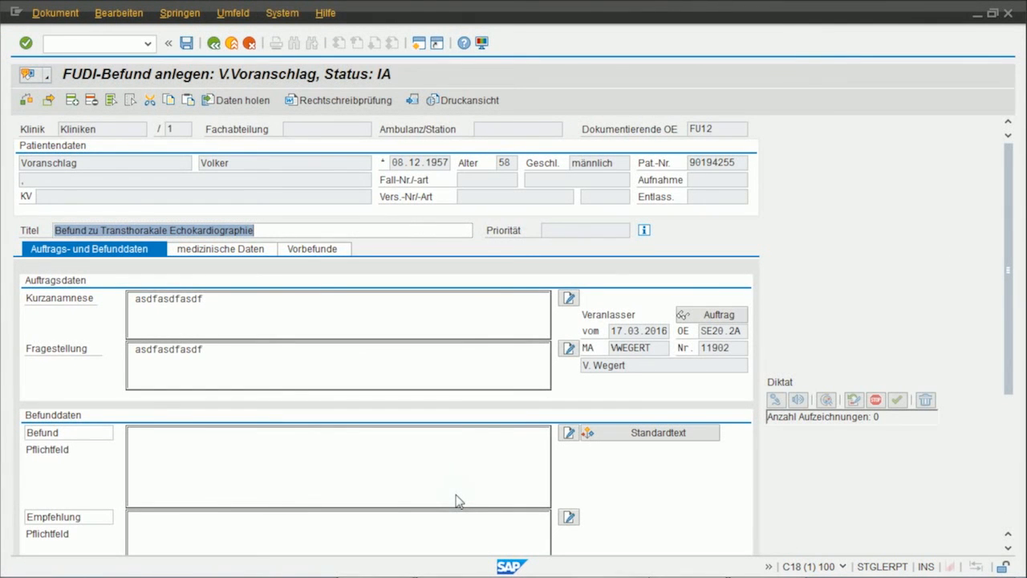
click(213, 43)
click(286, 308)
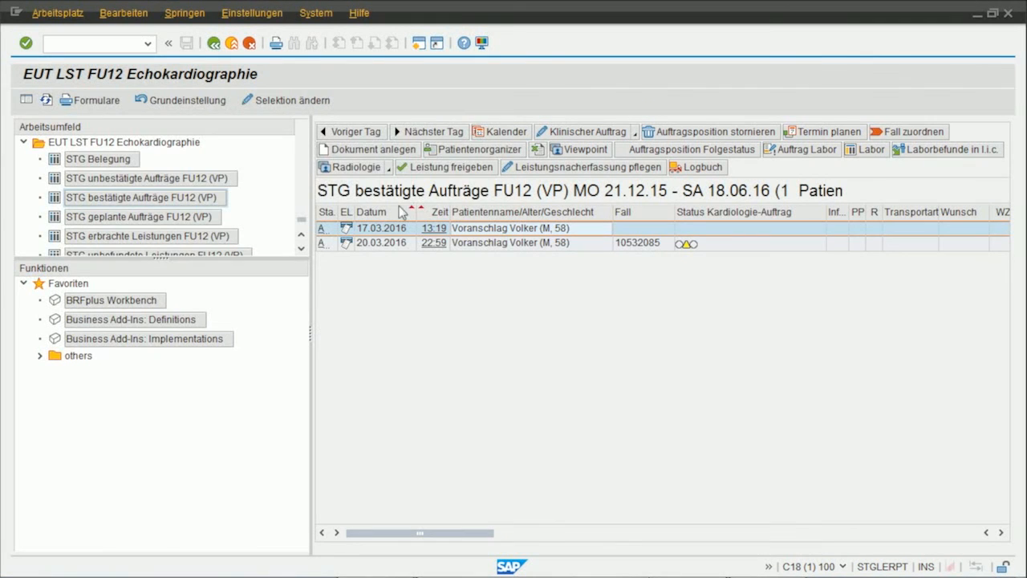
Try to create a document for the 17.03.2016 order without a case using documenting OU FU14.
click(374, 150)
click(156, 271)
text(FU14)
key(Return)
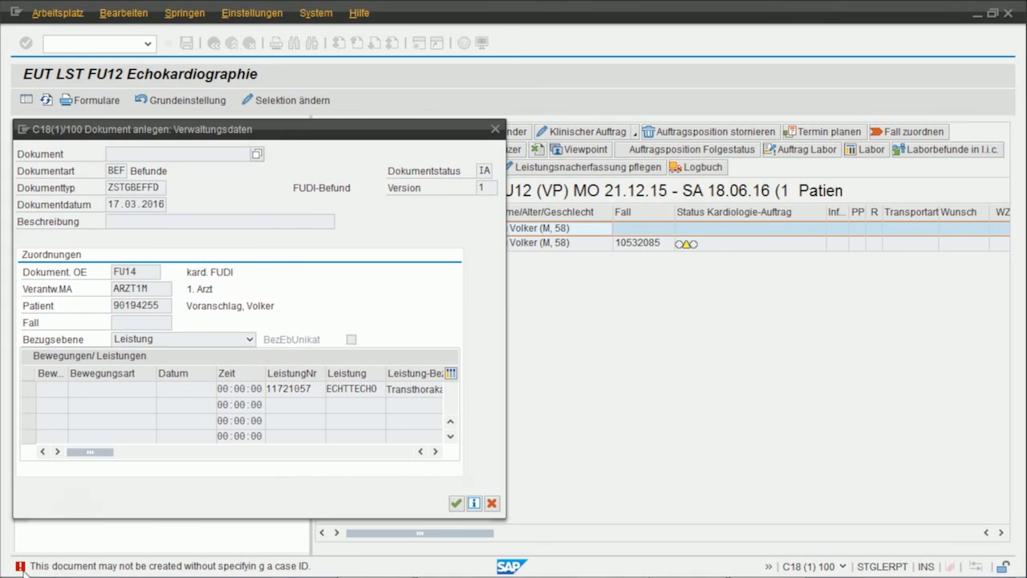